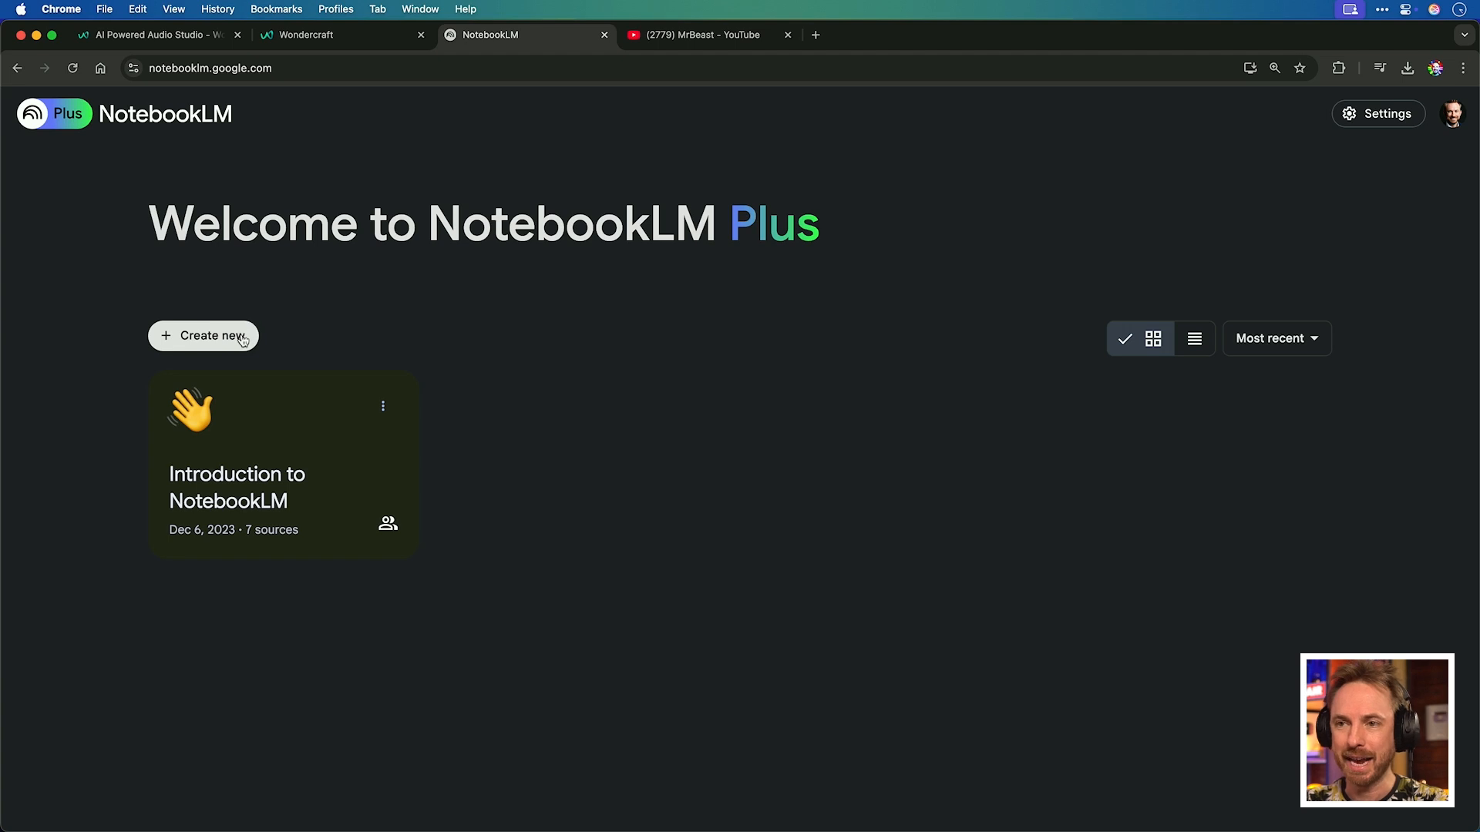
Create a new notebook and open the dialog for adding sources.
left_click(242, 337)
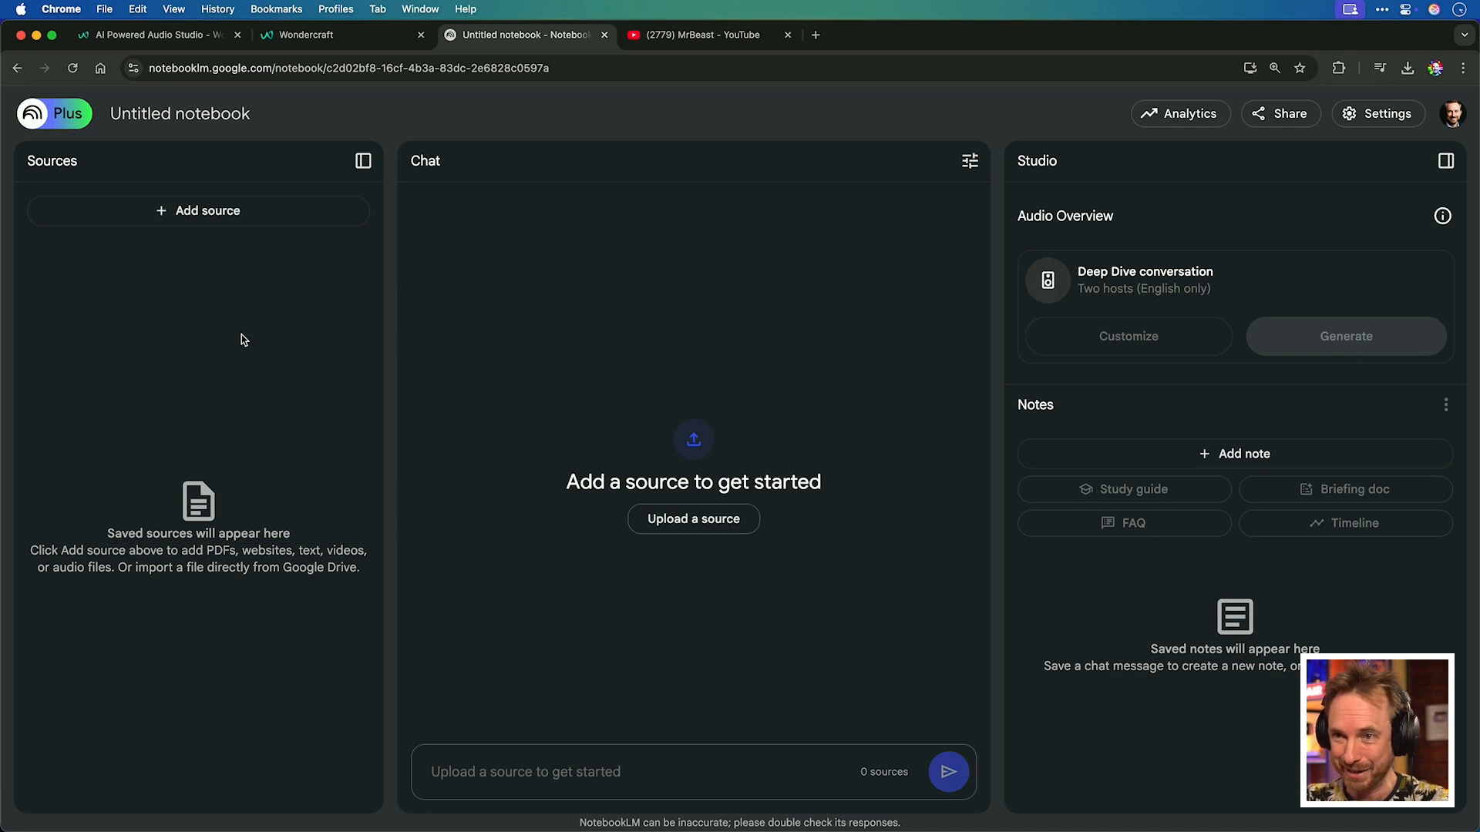
left_click(234, 220)
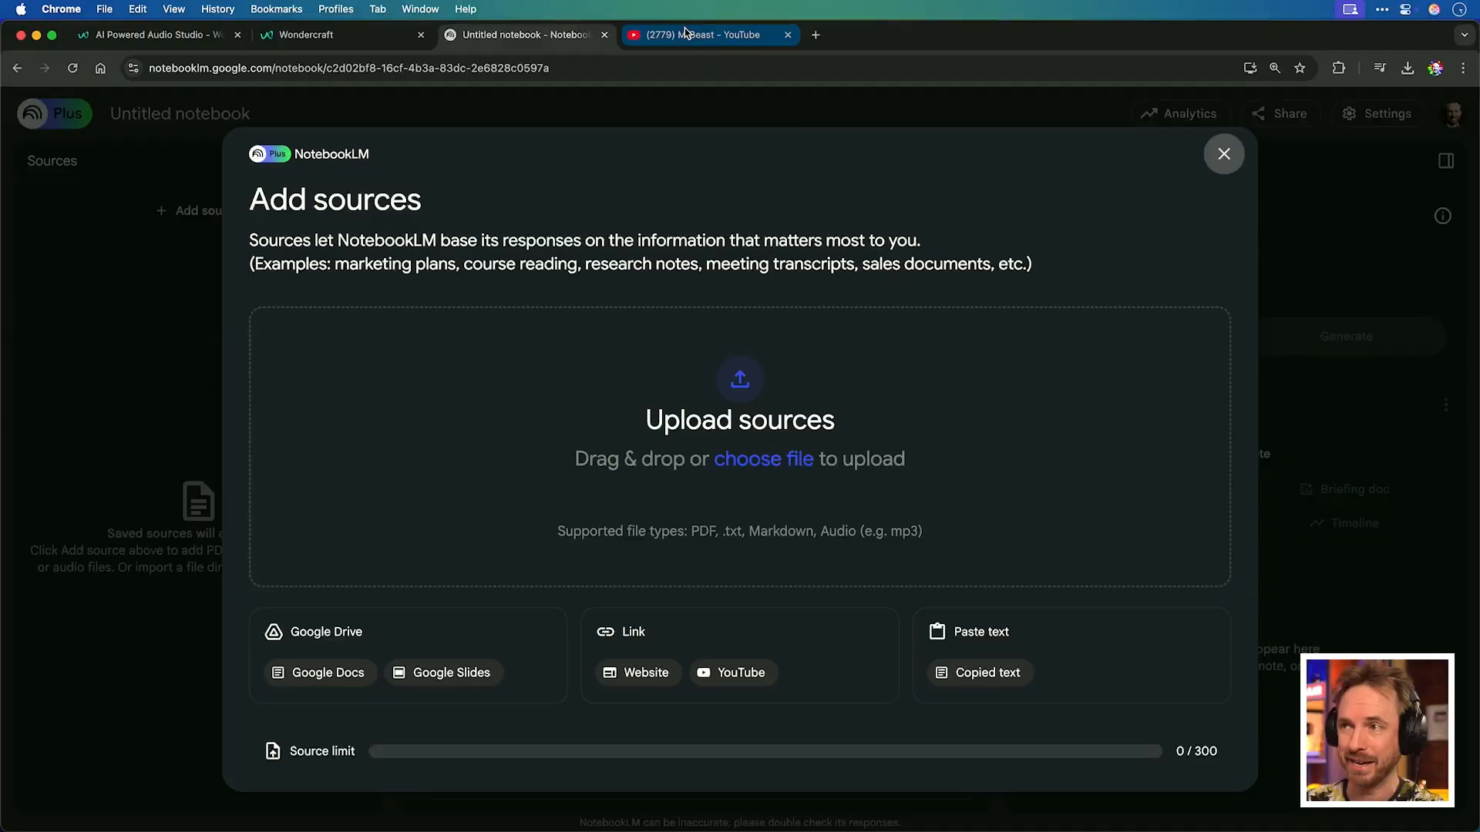
Copy the link of MrBeast's "$1 vs $500,000 Plane Ticket!" video from the channel's video list.
left_click(686, 33)
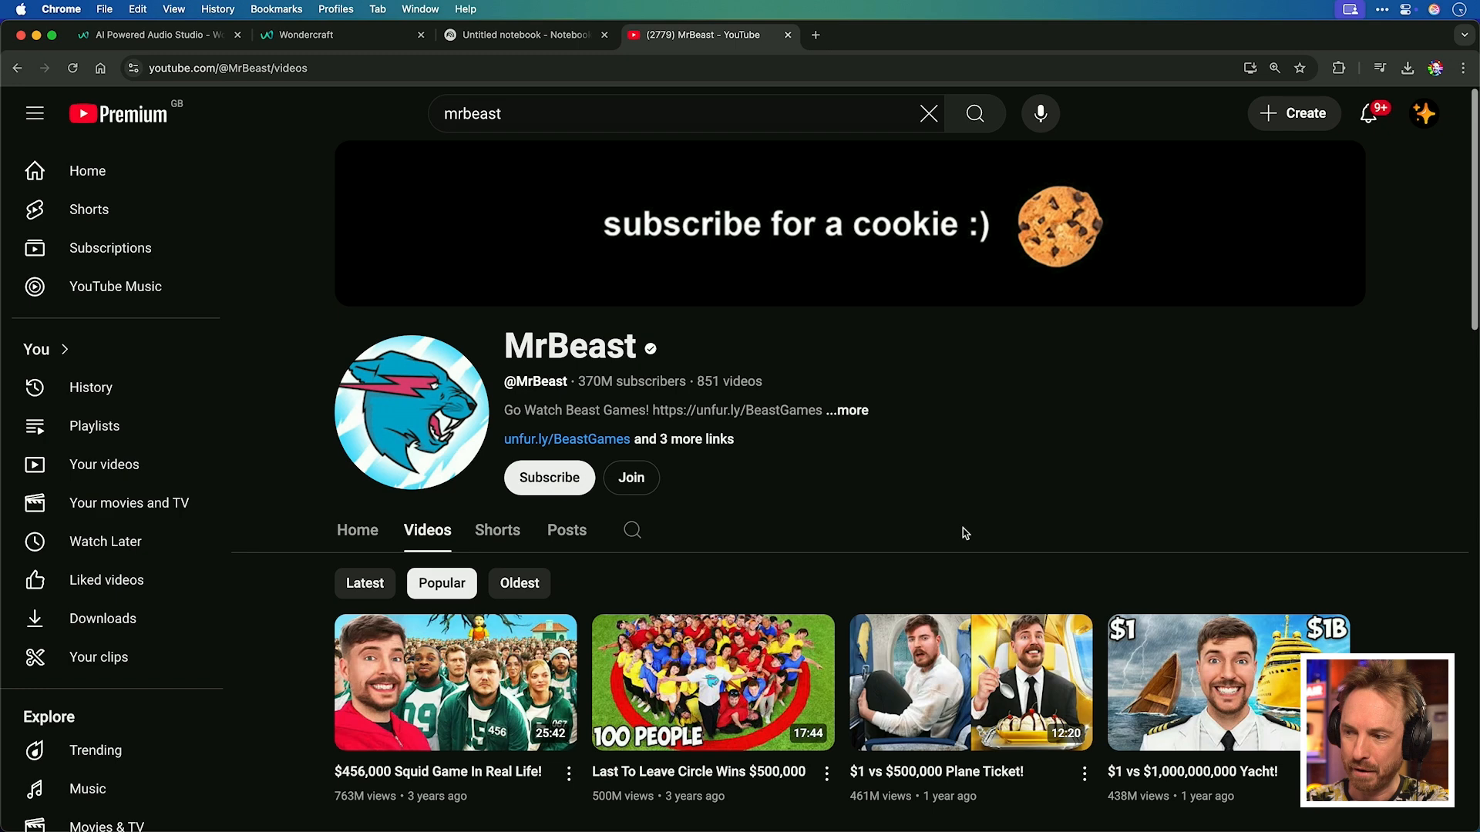
right_click(974, 653)
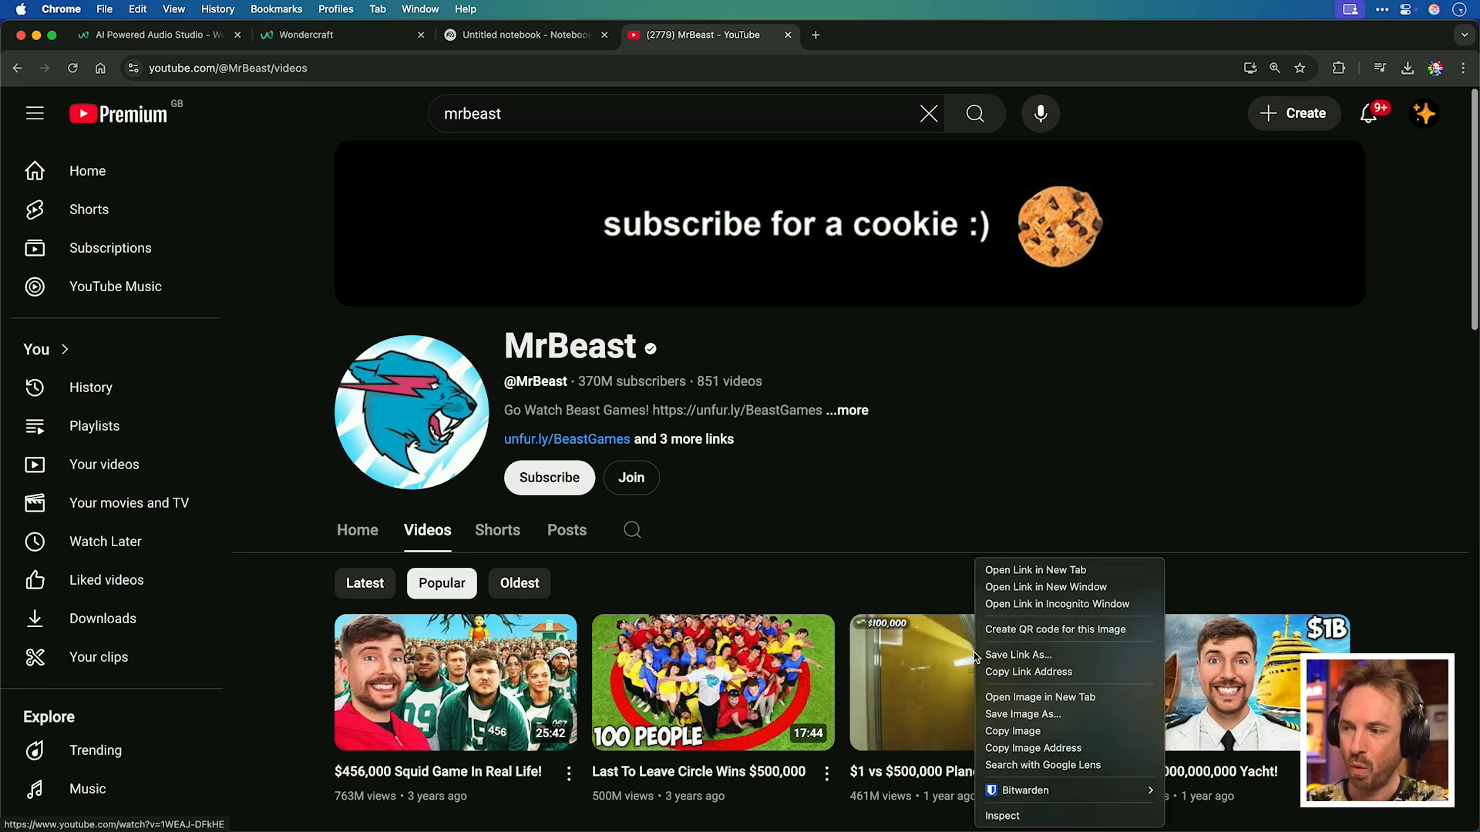
left_click(1002, 671)
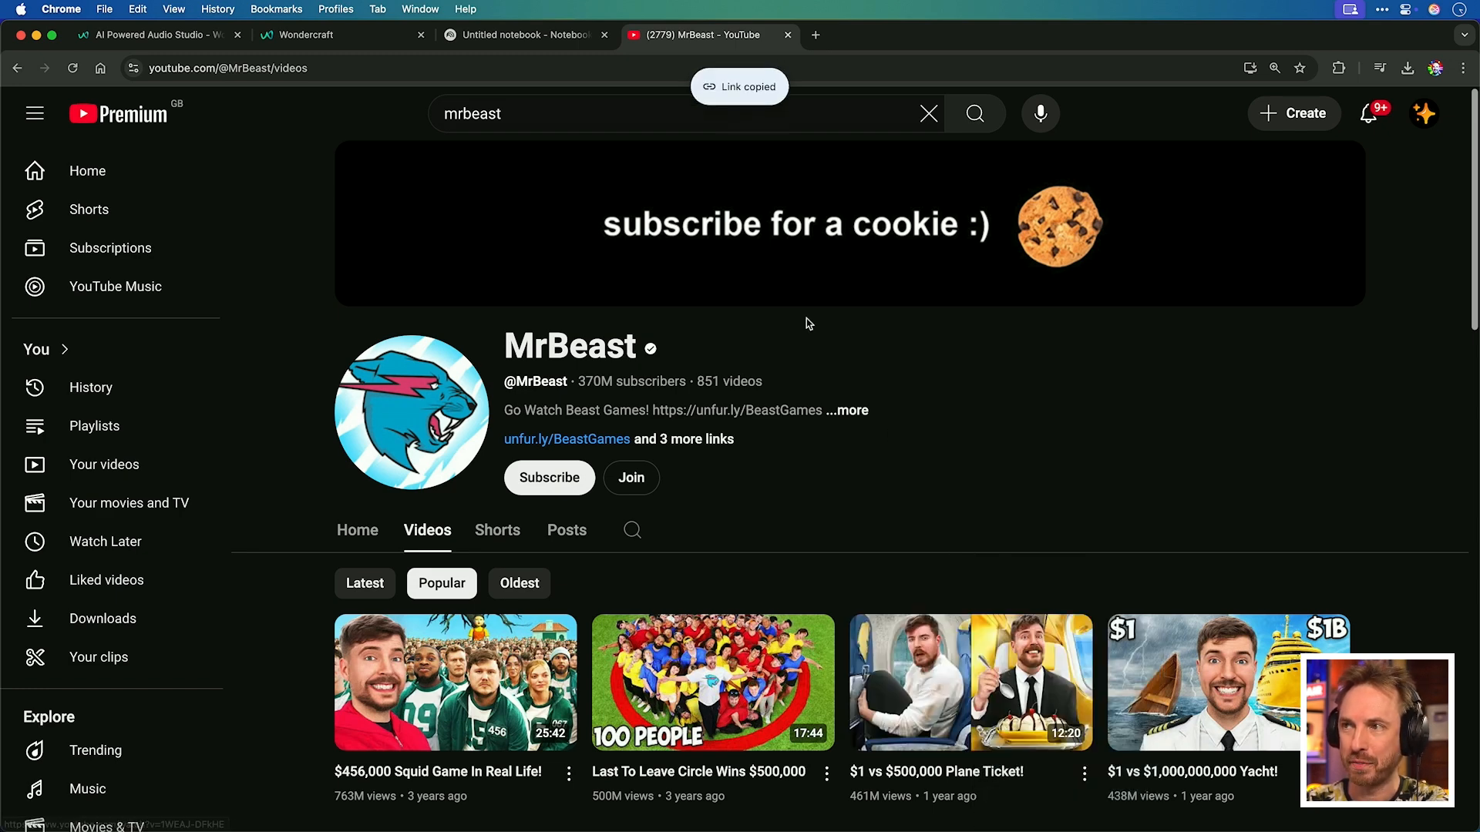
Add the copied YouTube video URL as a source in the notebook.
left_click(540, 44)
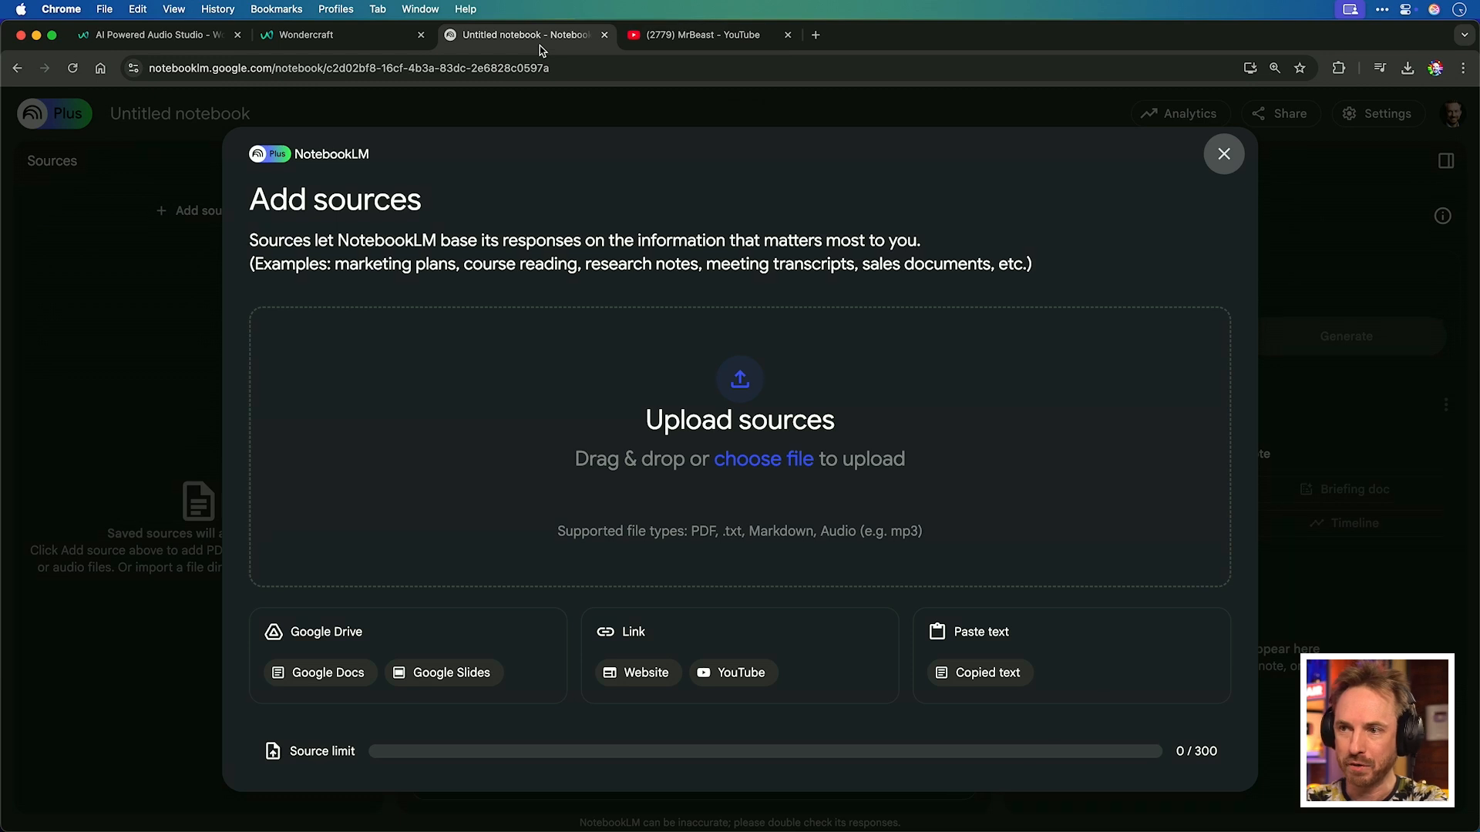
left_click(735, 673)
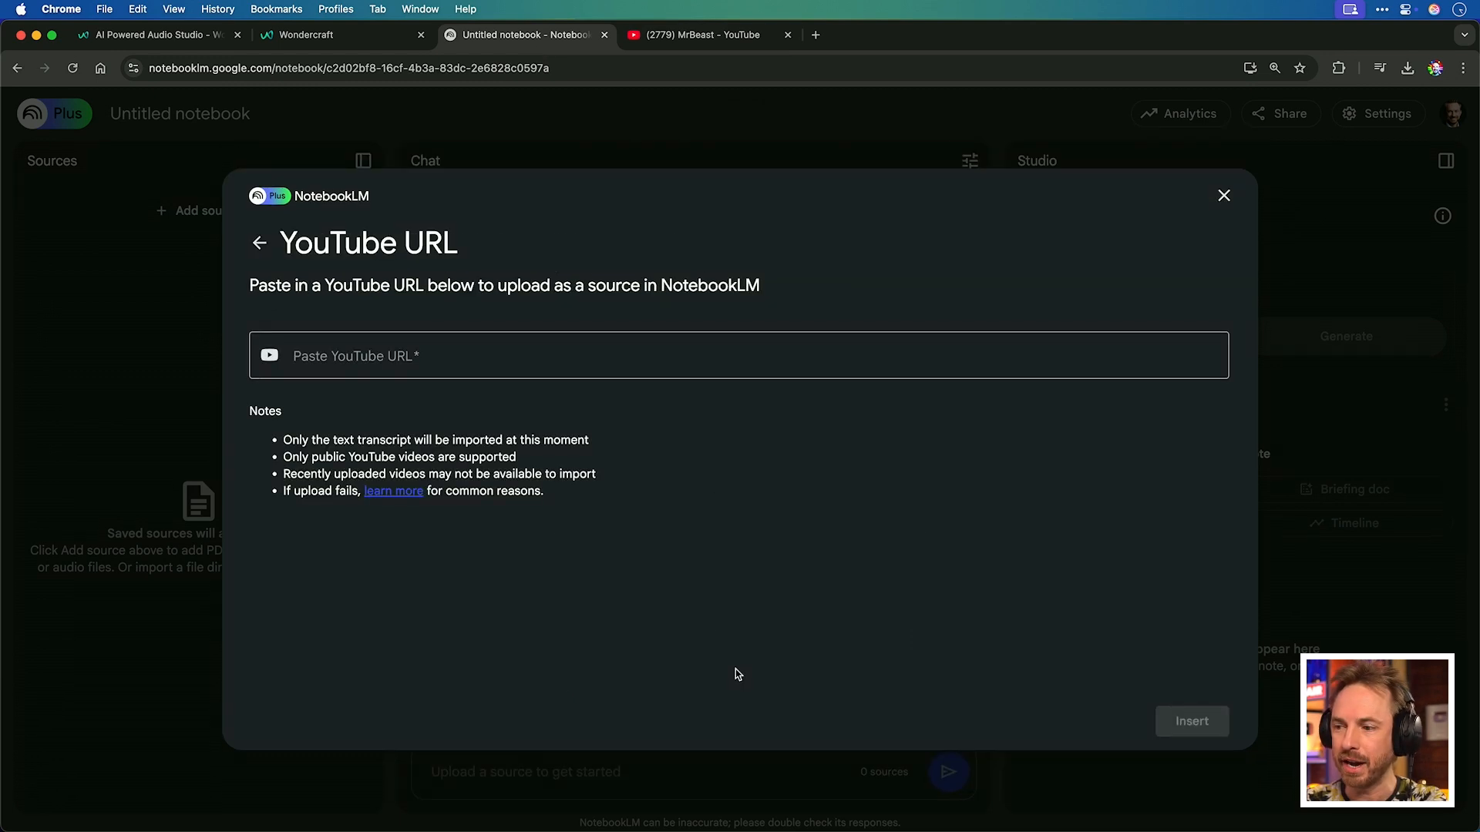
left_click(601, 348)
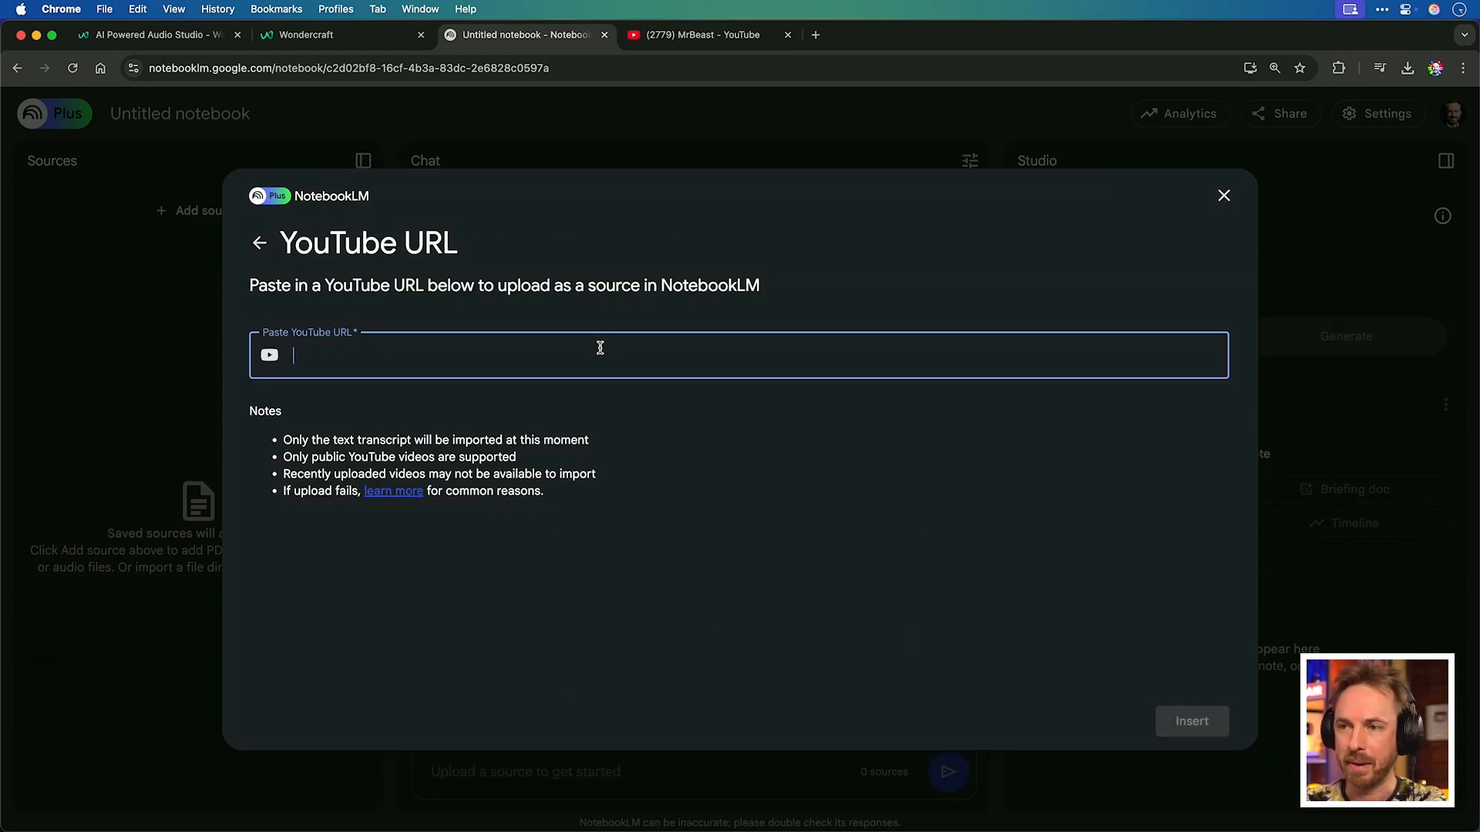
key("cmd+v")
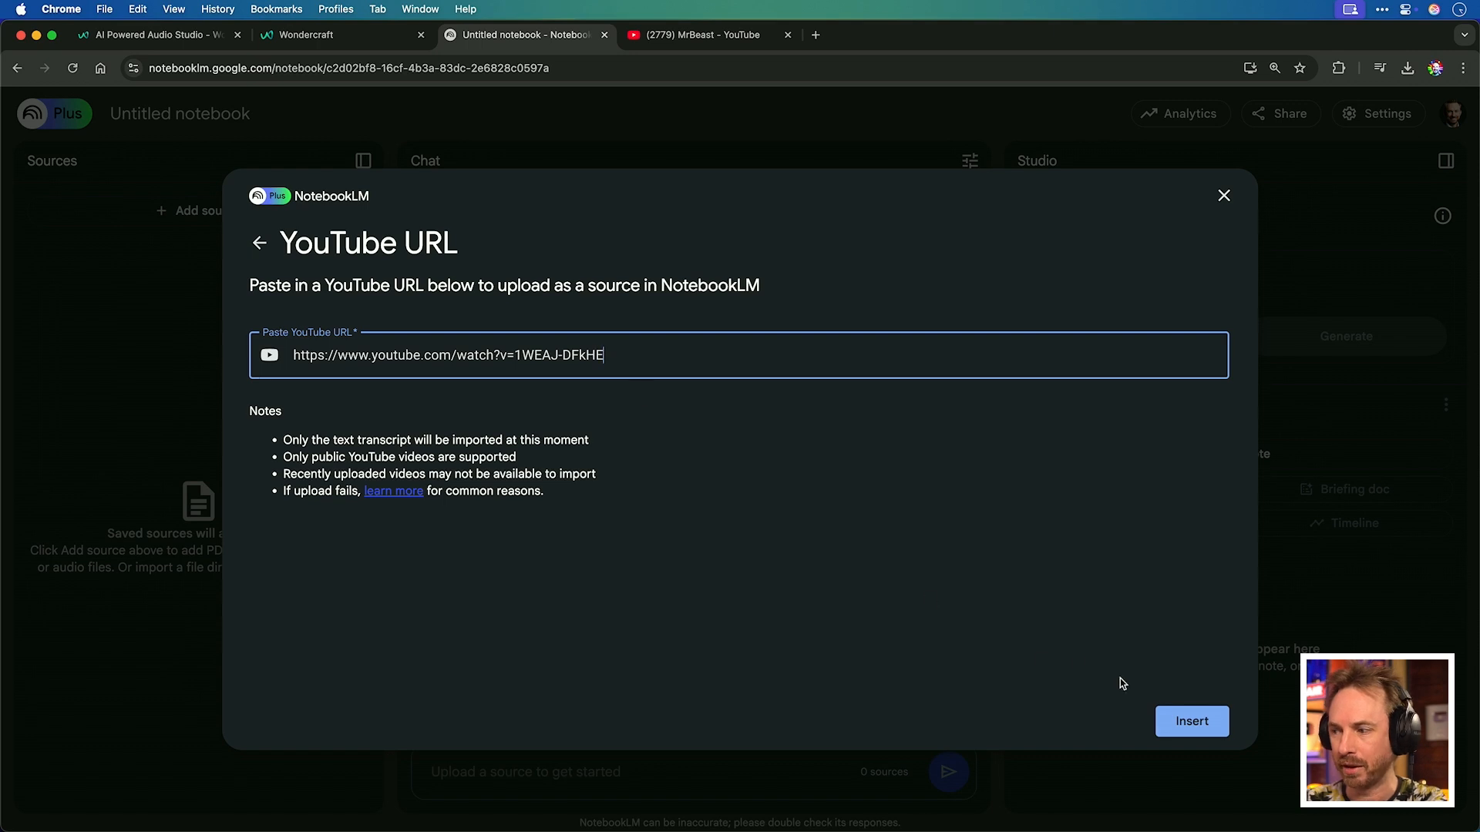
left_click(1180, 717)
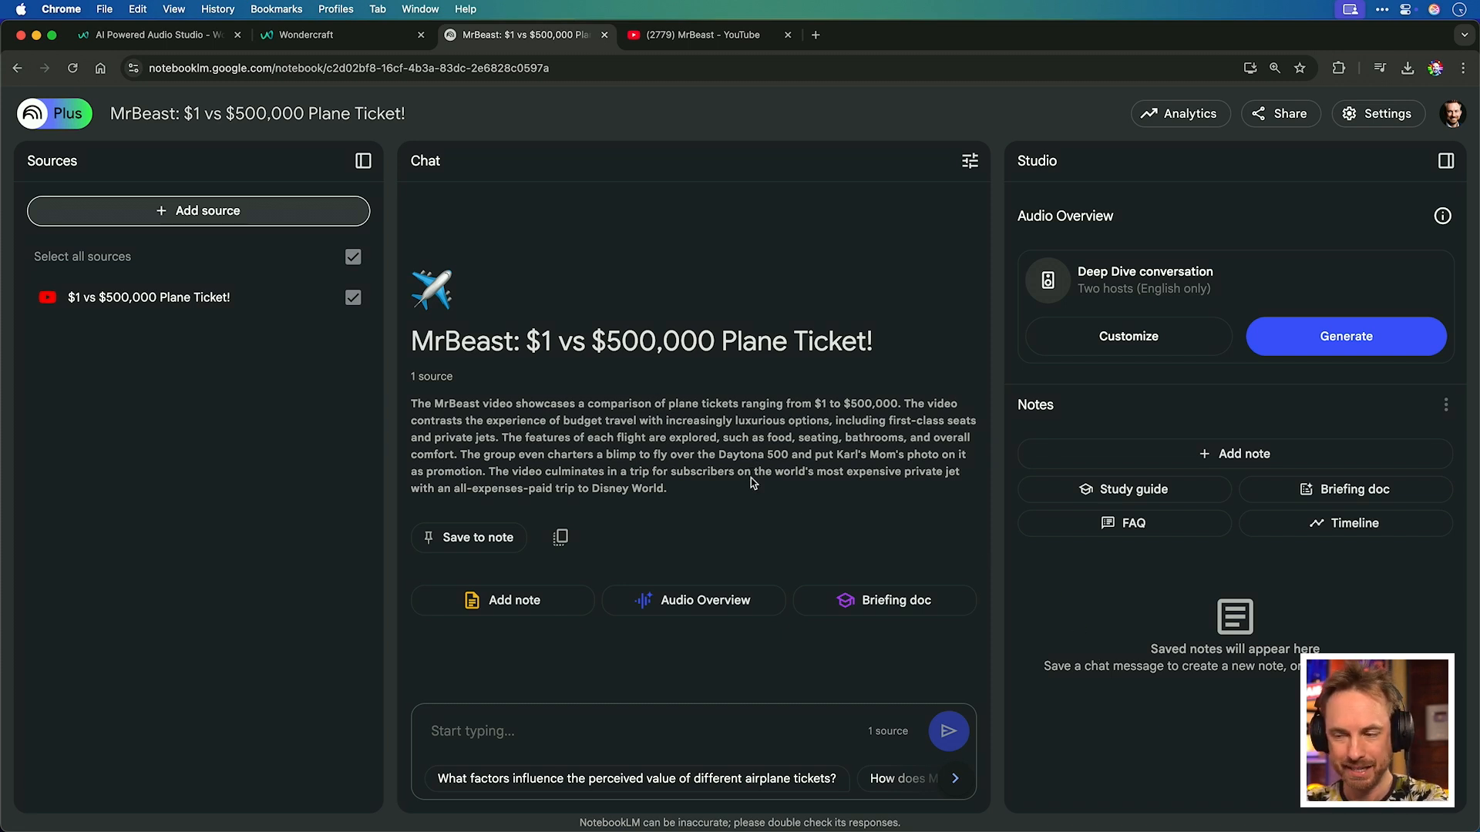
Generate the Deep Dive conversation audio overview for the notebook.
left_click(650, 720)
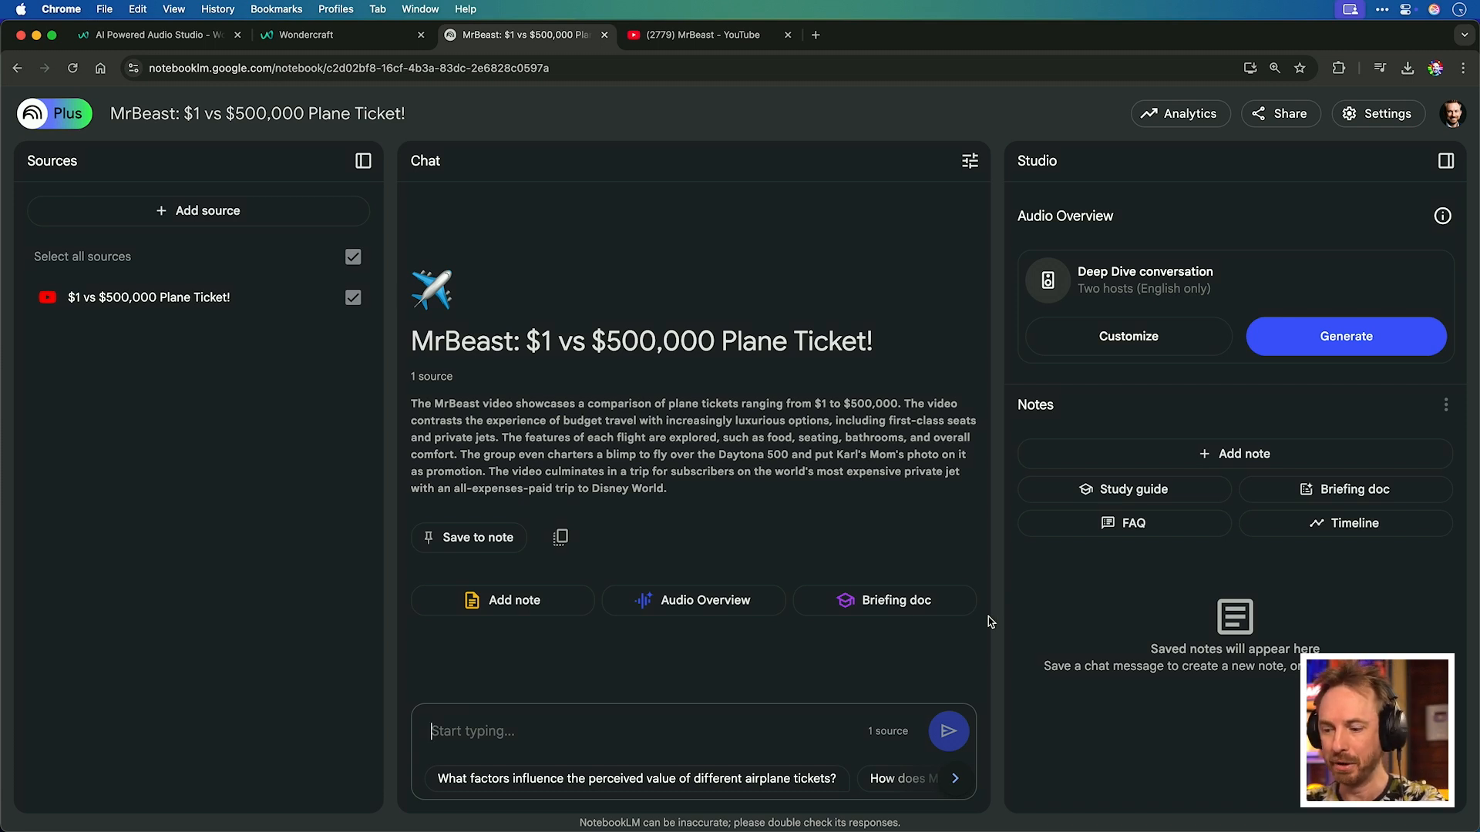
left_click(1334, 351)
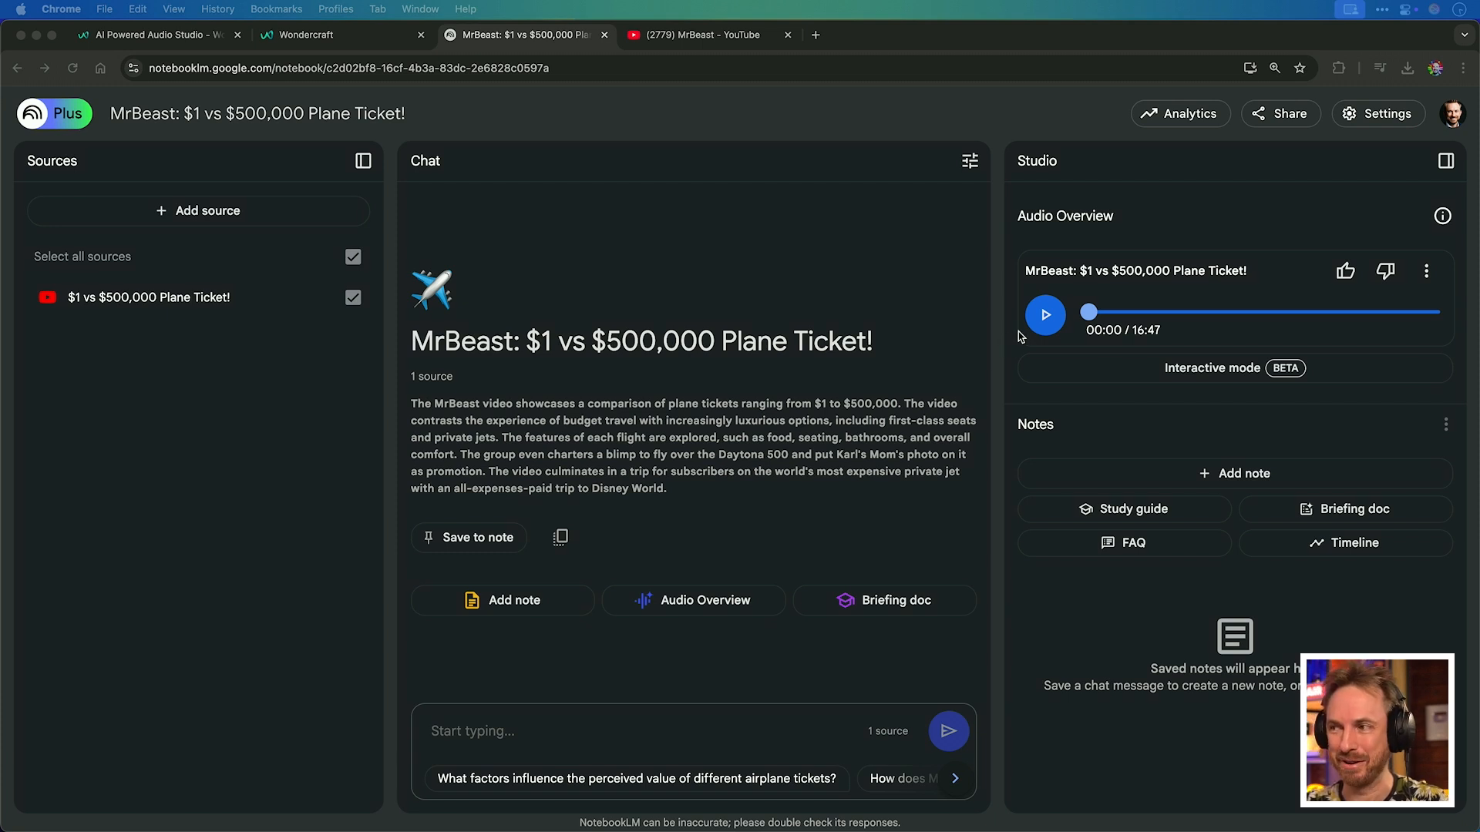
Play and then pause the generated audio overview.
left_click(1044, 317)
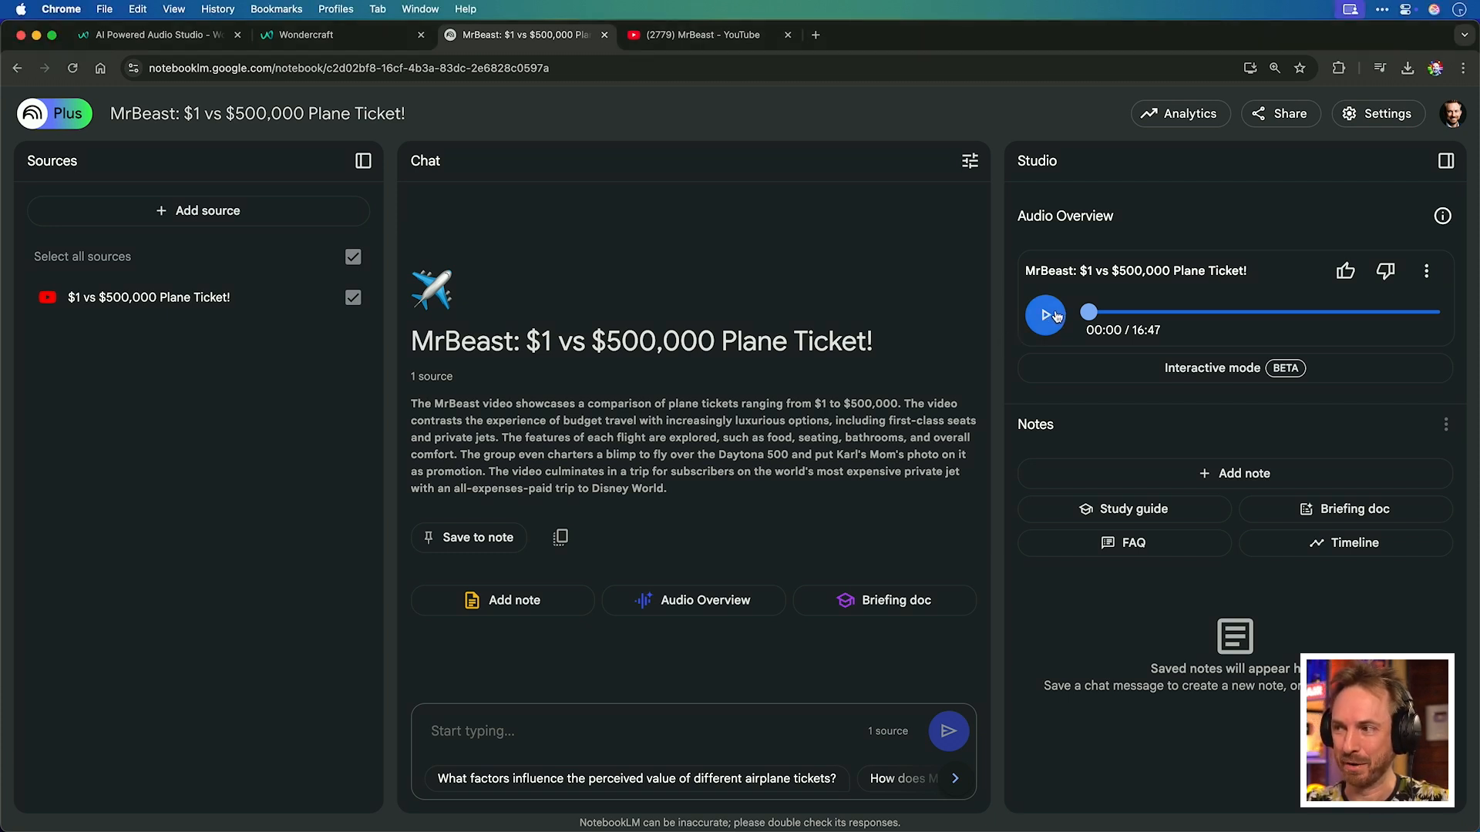
left_click(1056, 316)
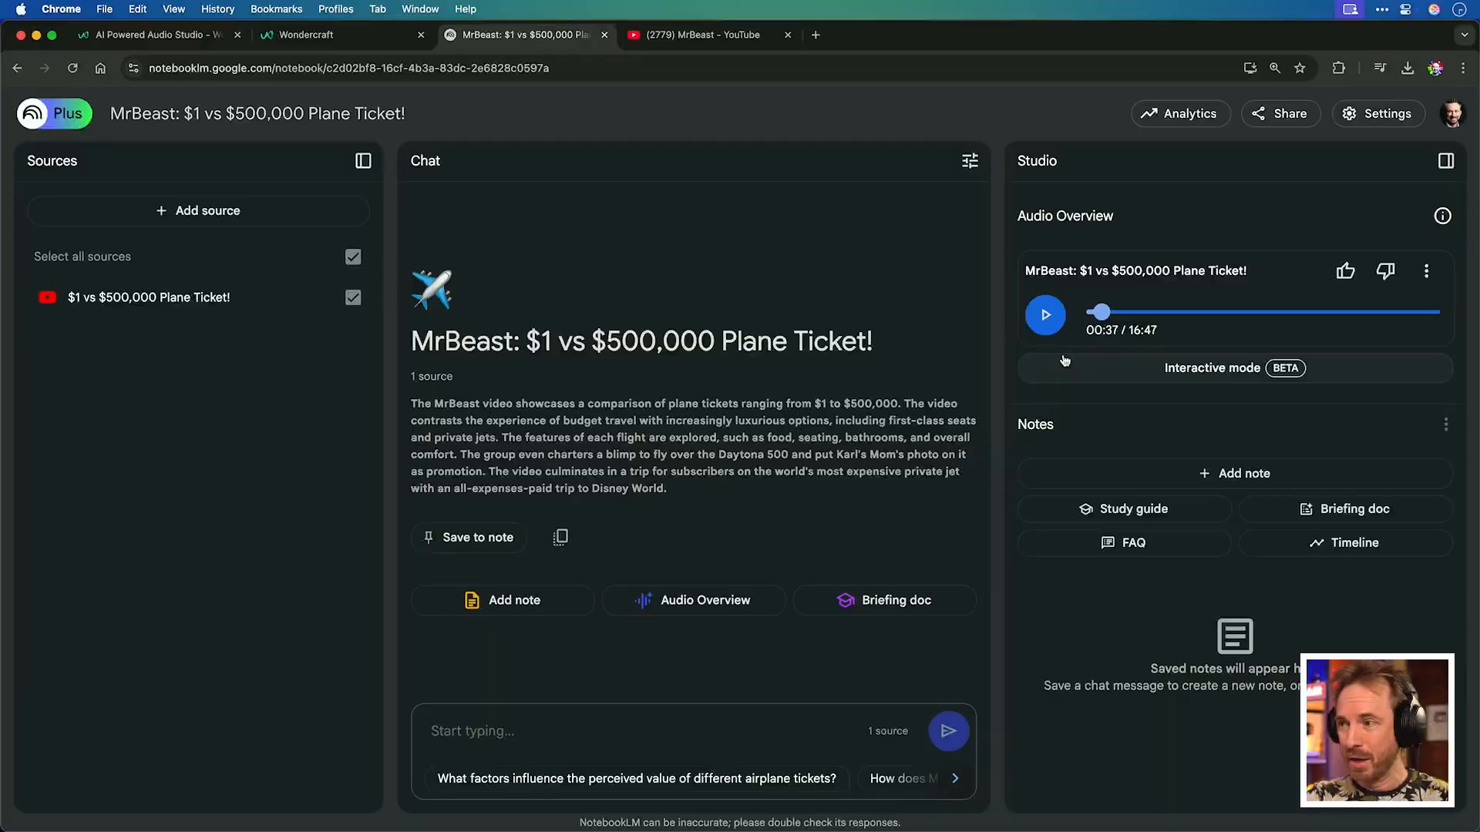
Open the NotebookLM audio for editing in Wondercraft.
left_click(1427, 272)
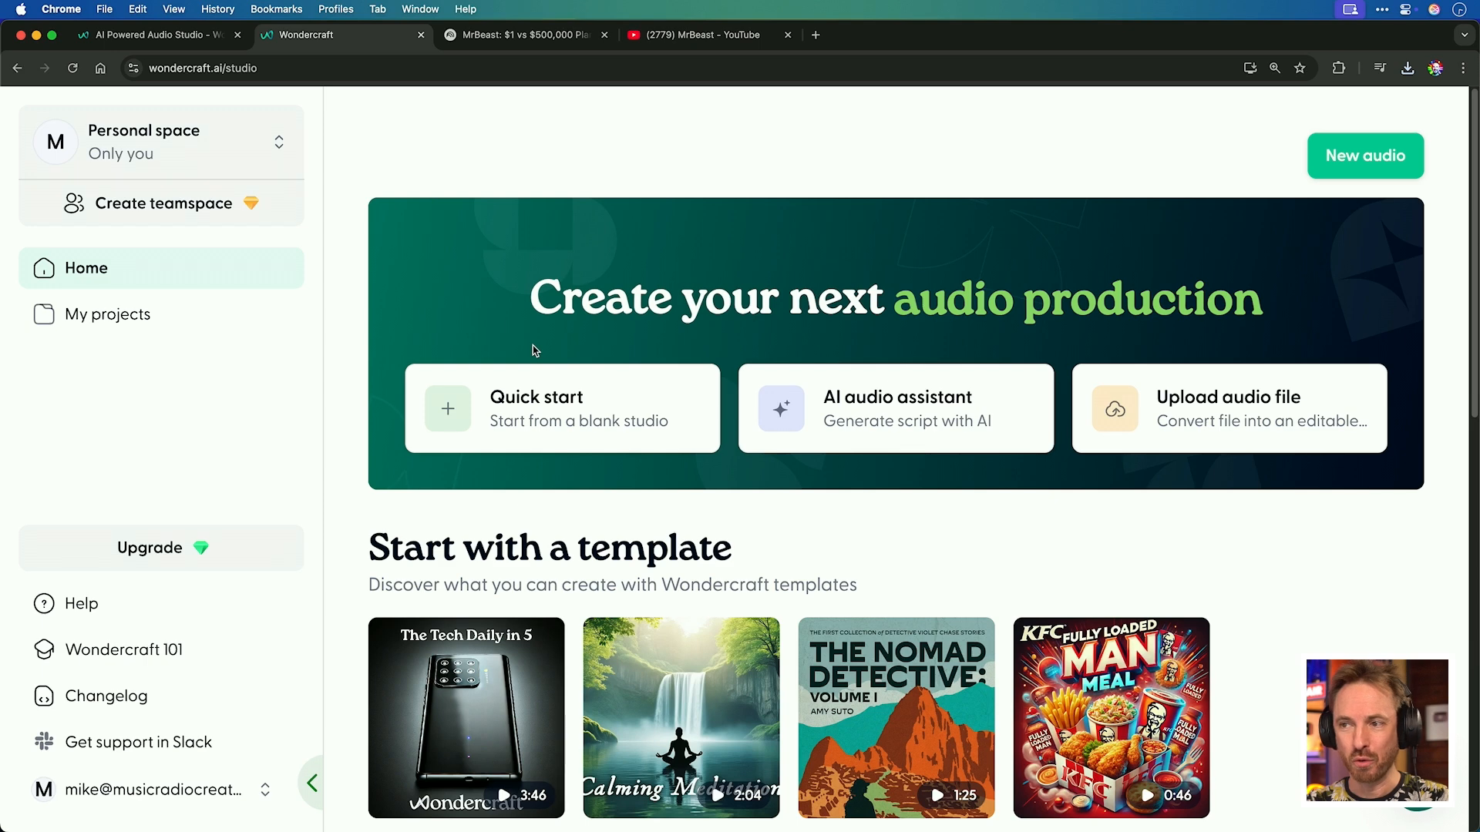
scroll(533, 346, "down", 6)
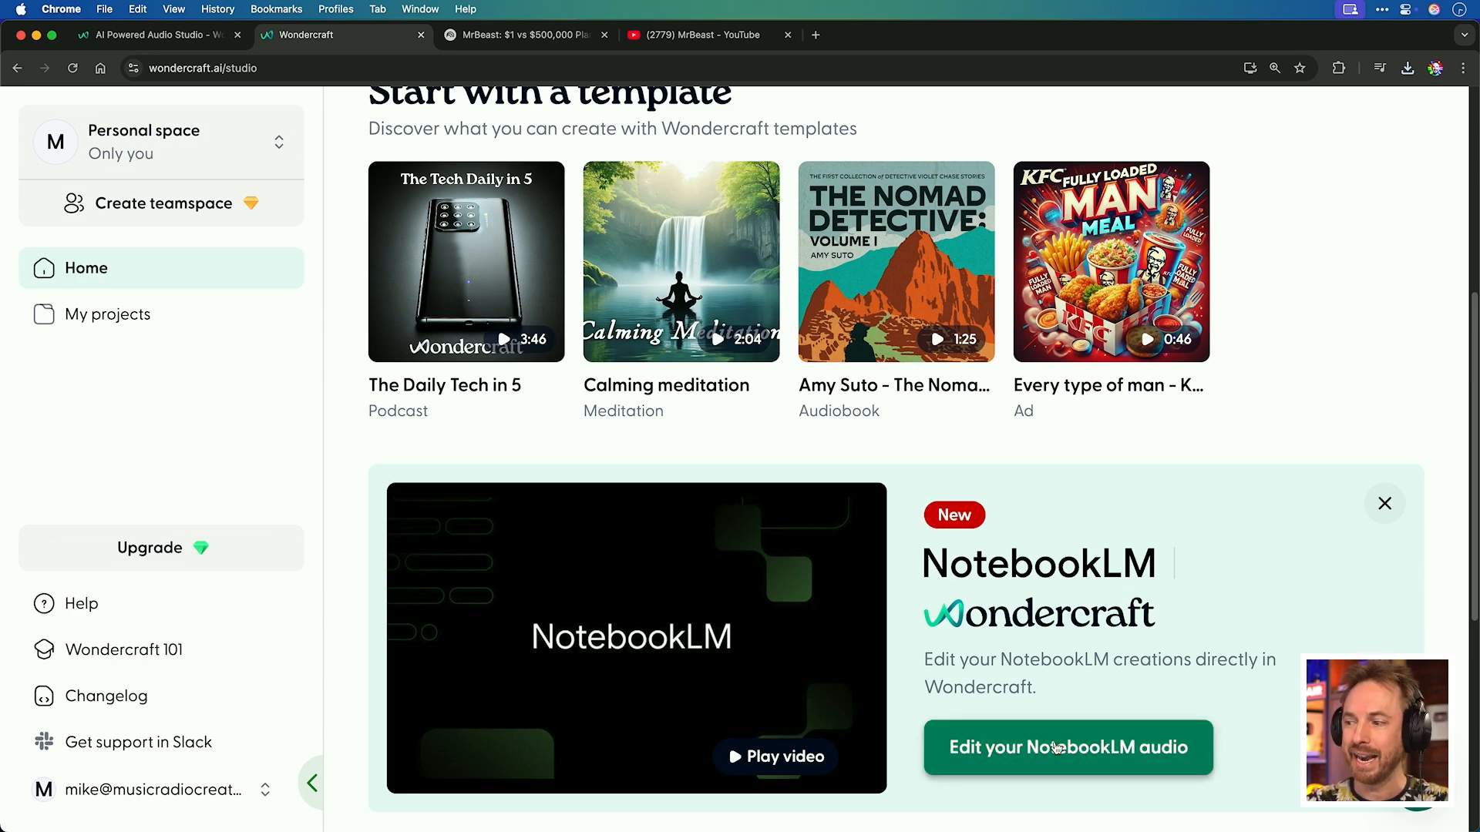
left_click(1056, 748)
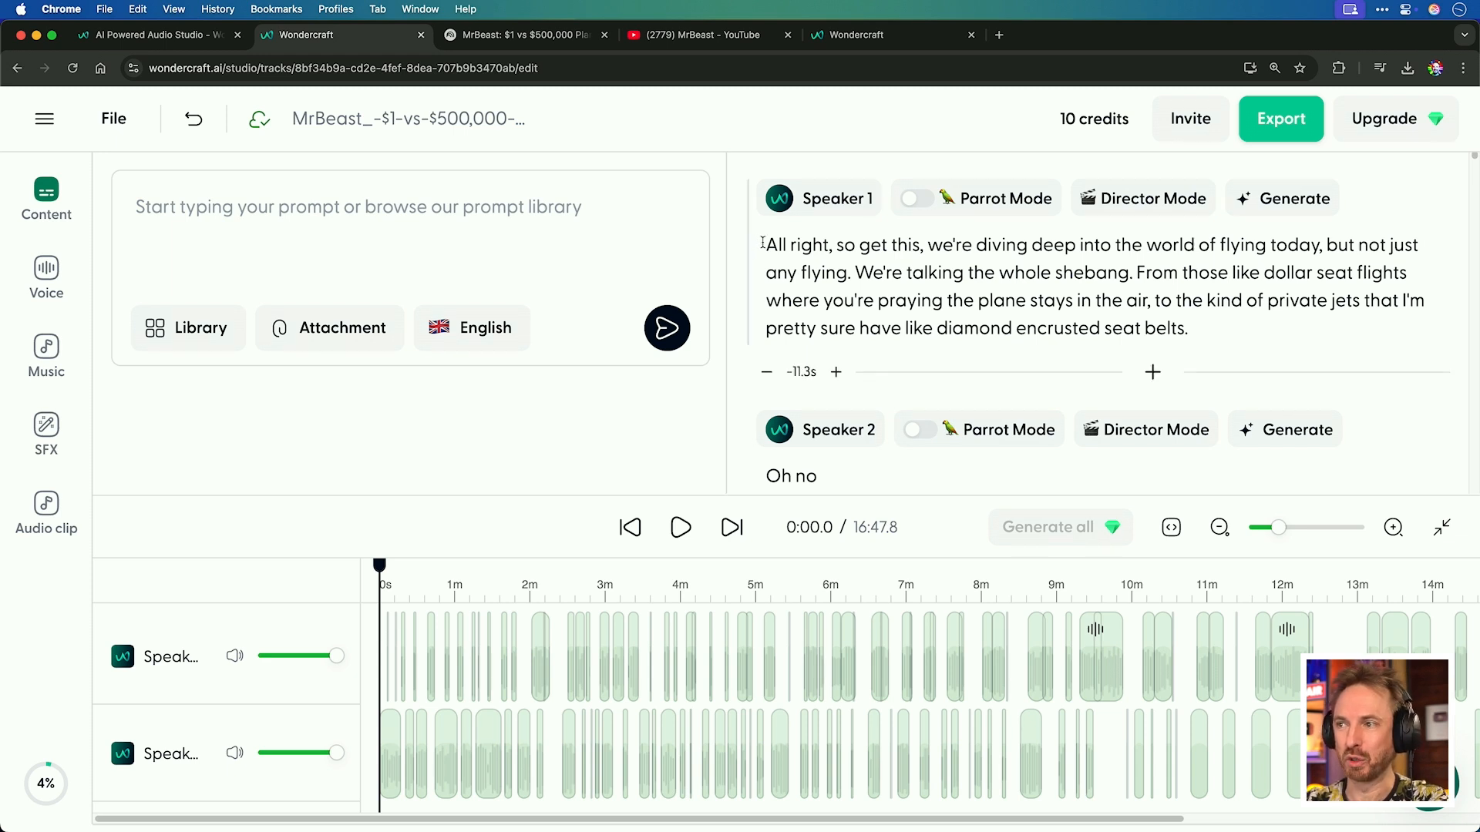
Select Speaker 2's "Oh yeah, Mr. Beast going all out as usual." clip and play it back.
scroll(764, 269, "down", 10)
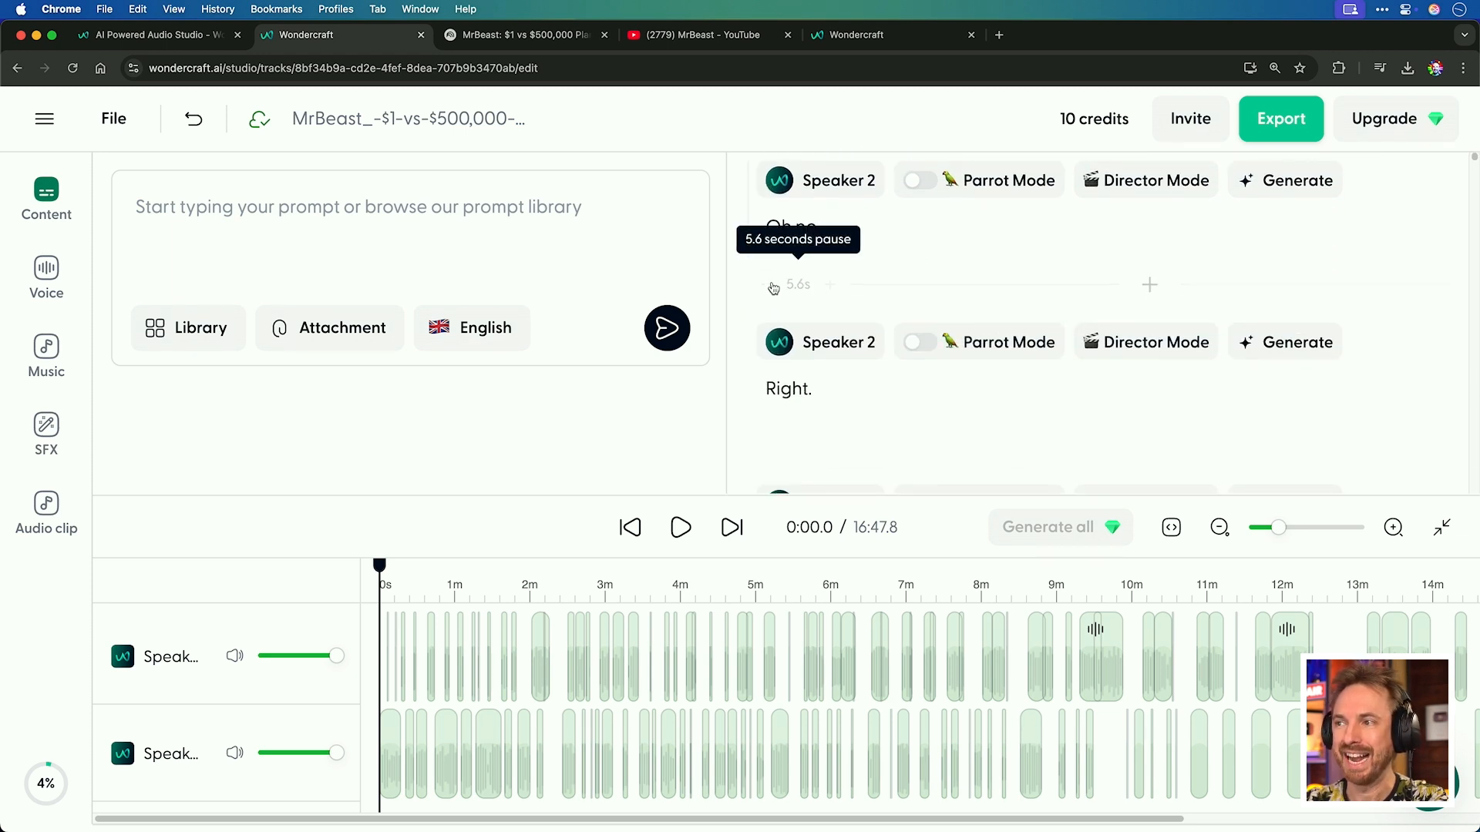
scroll(857, 348, "down", 4)
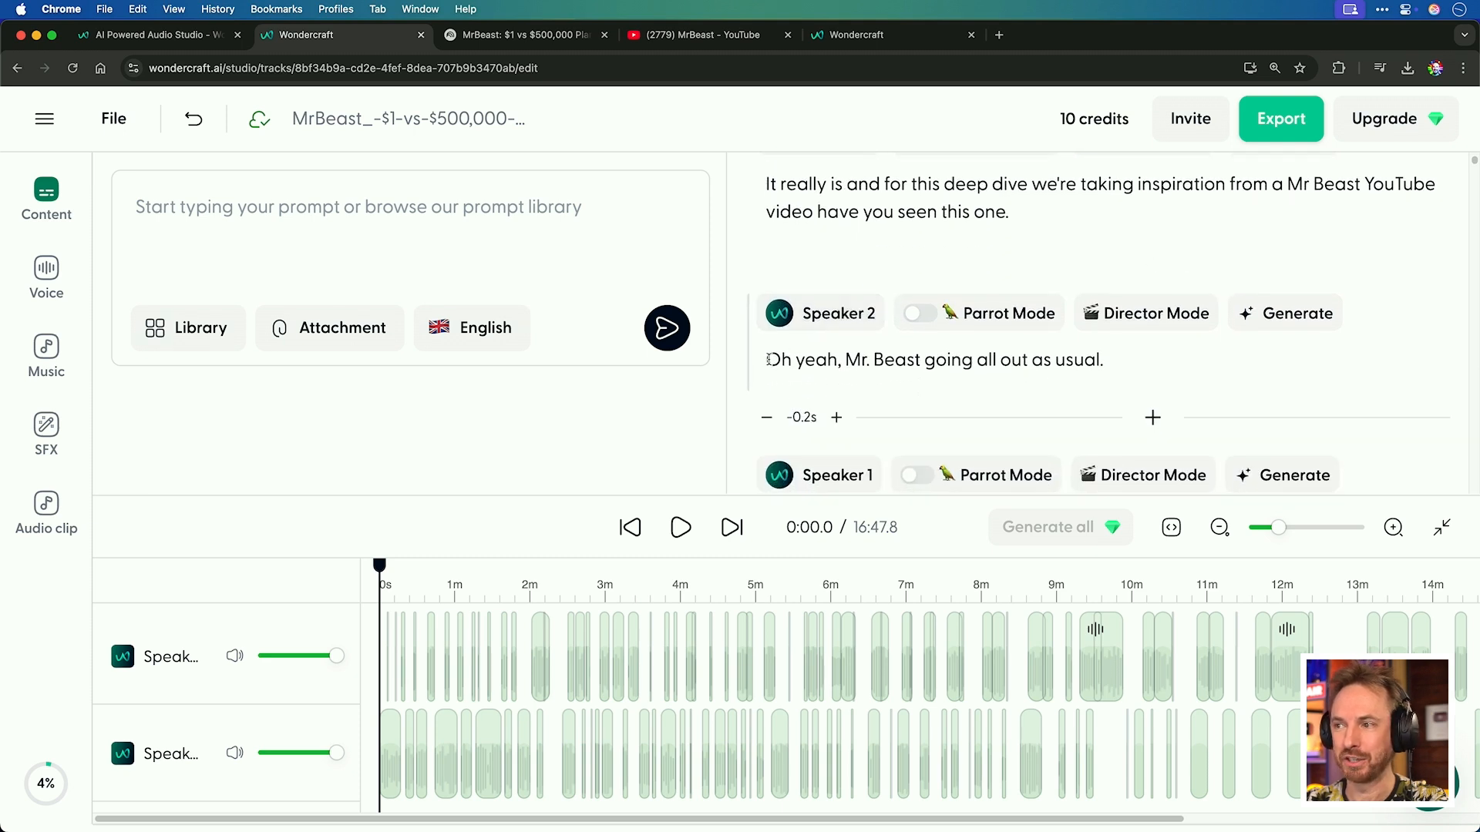
left_click(769, 361)
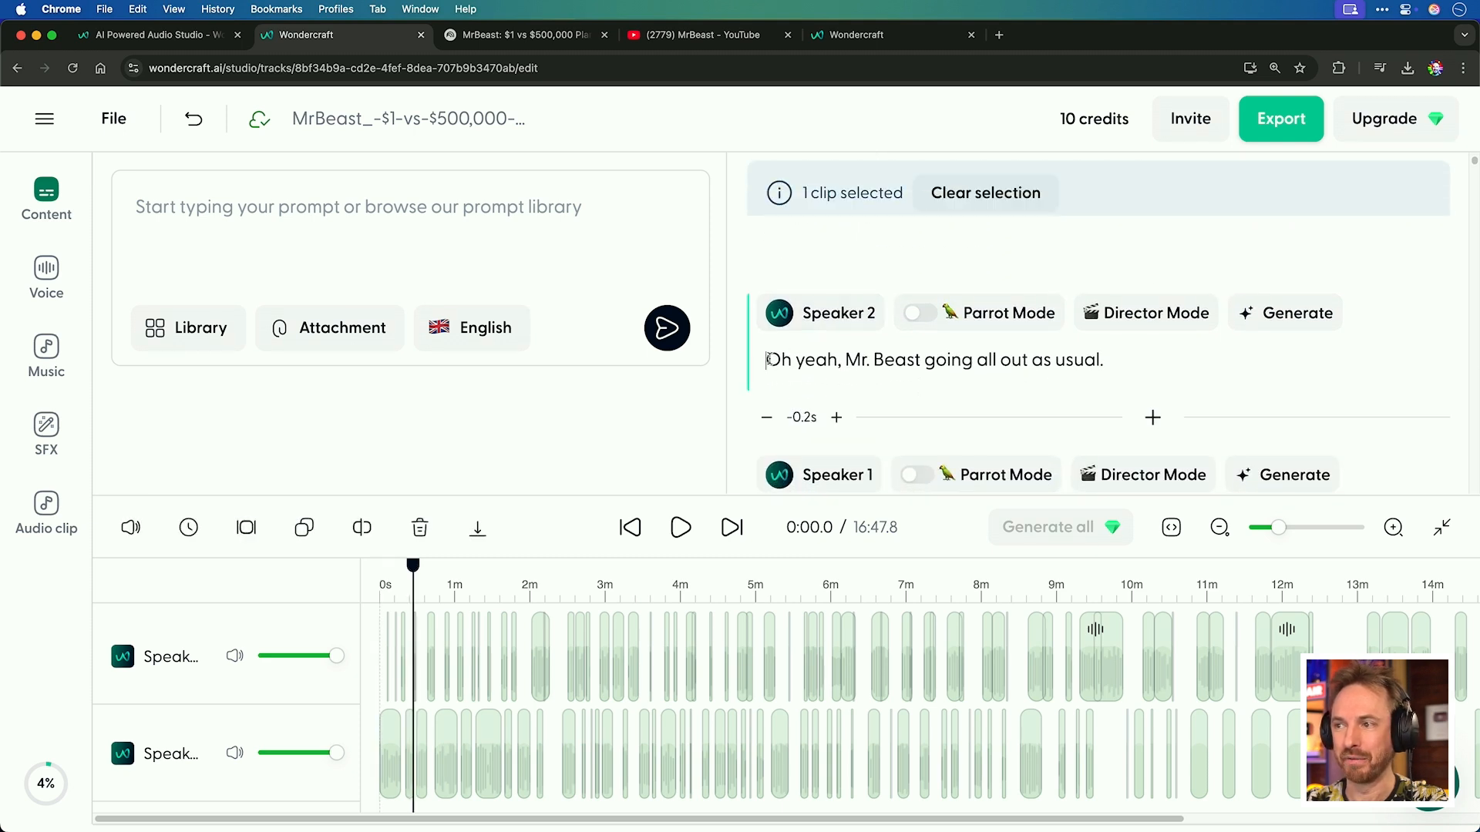
left_click(677, 528)
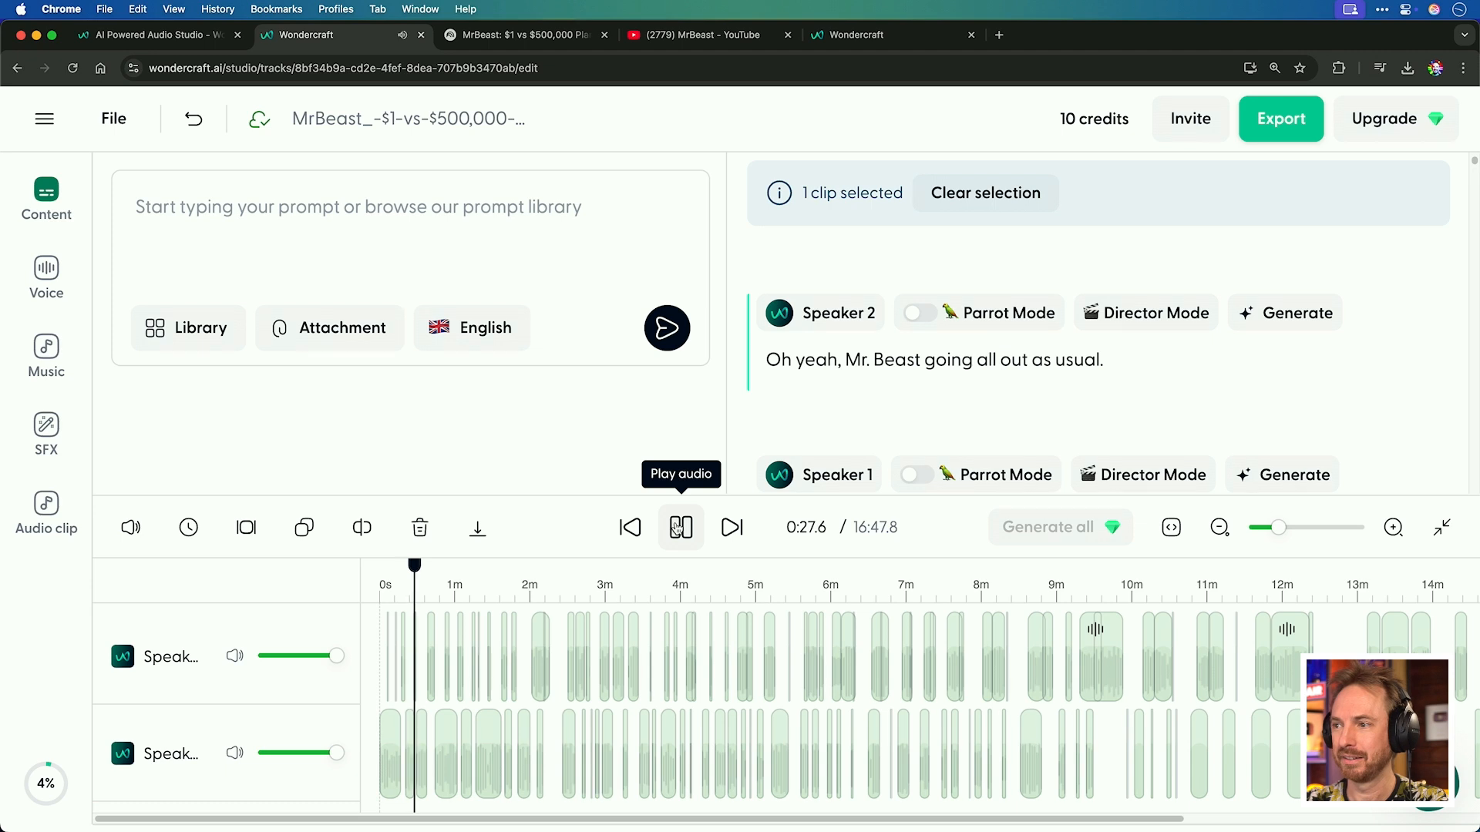
left_click(678, 528)
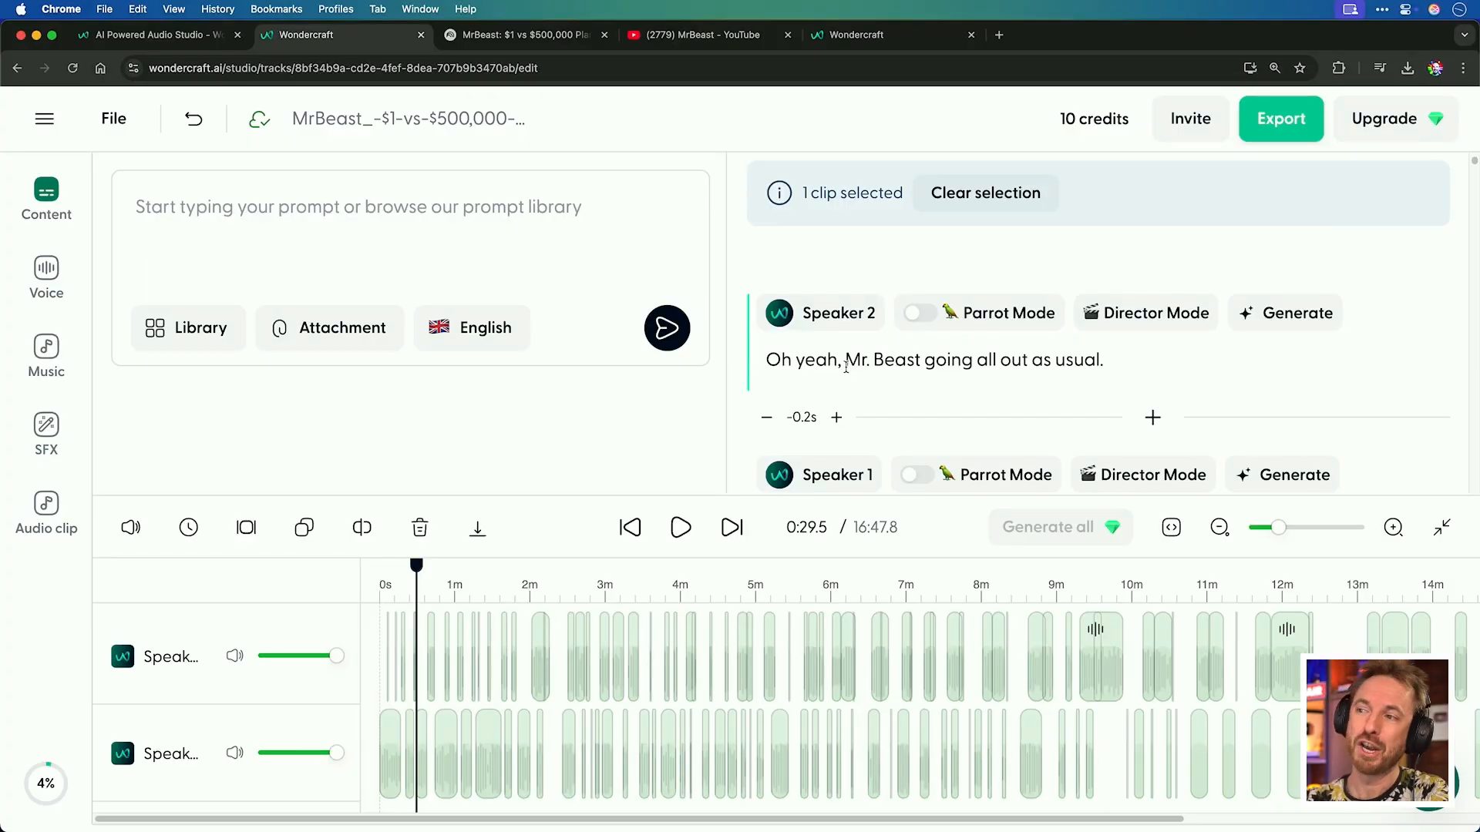
Apply the Mike - PVC voice to all clips using Speaker 2's voice.
left_click(838, 319)
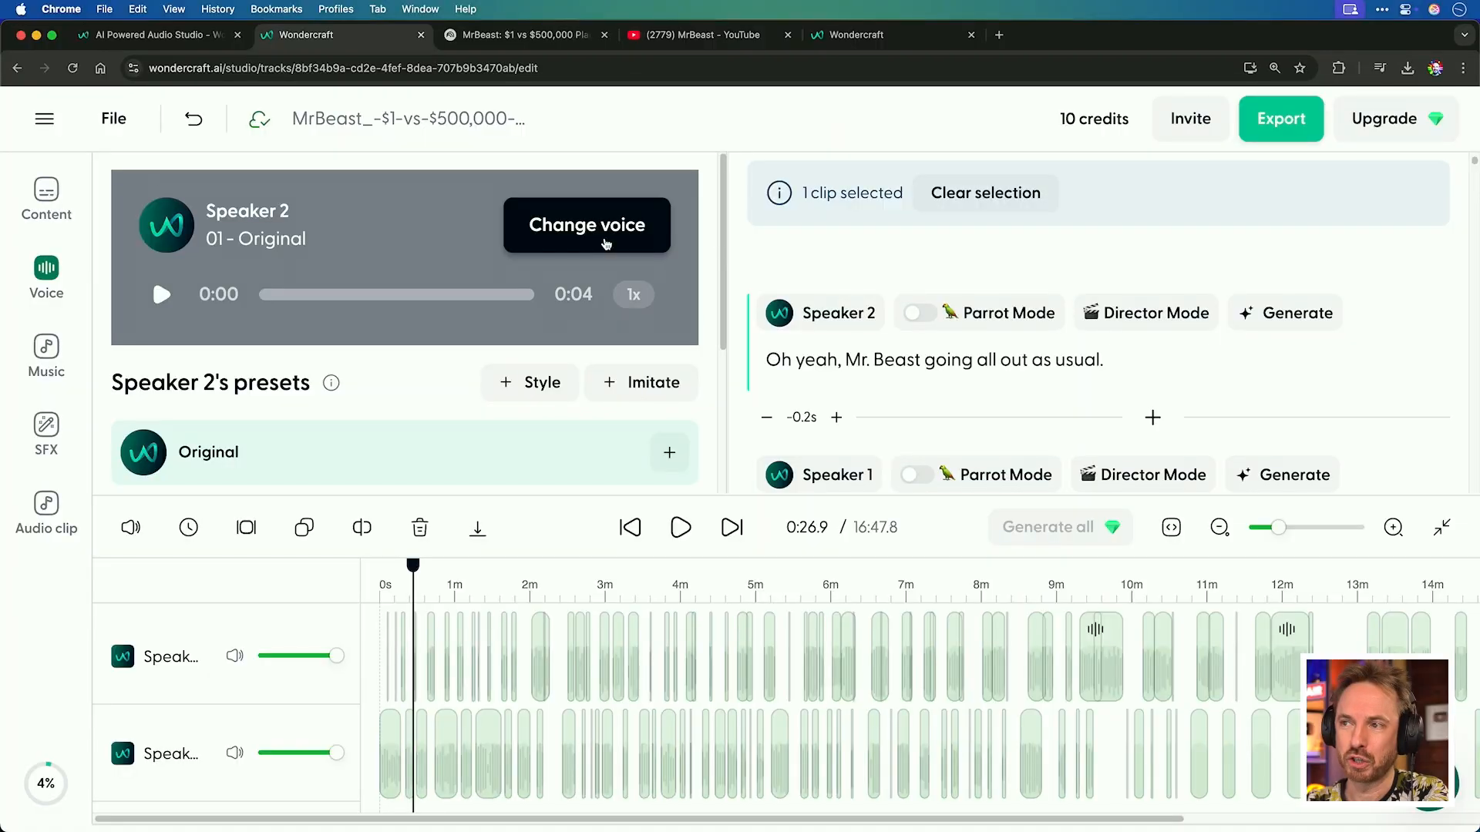
left_click(605, 232)
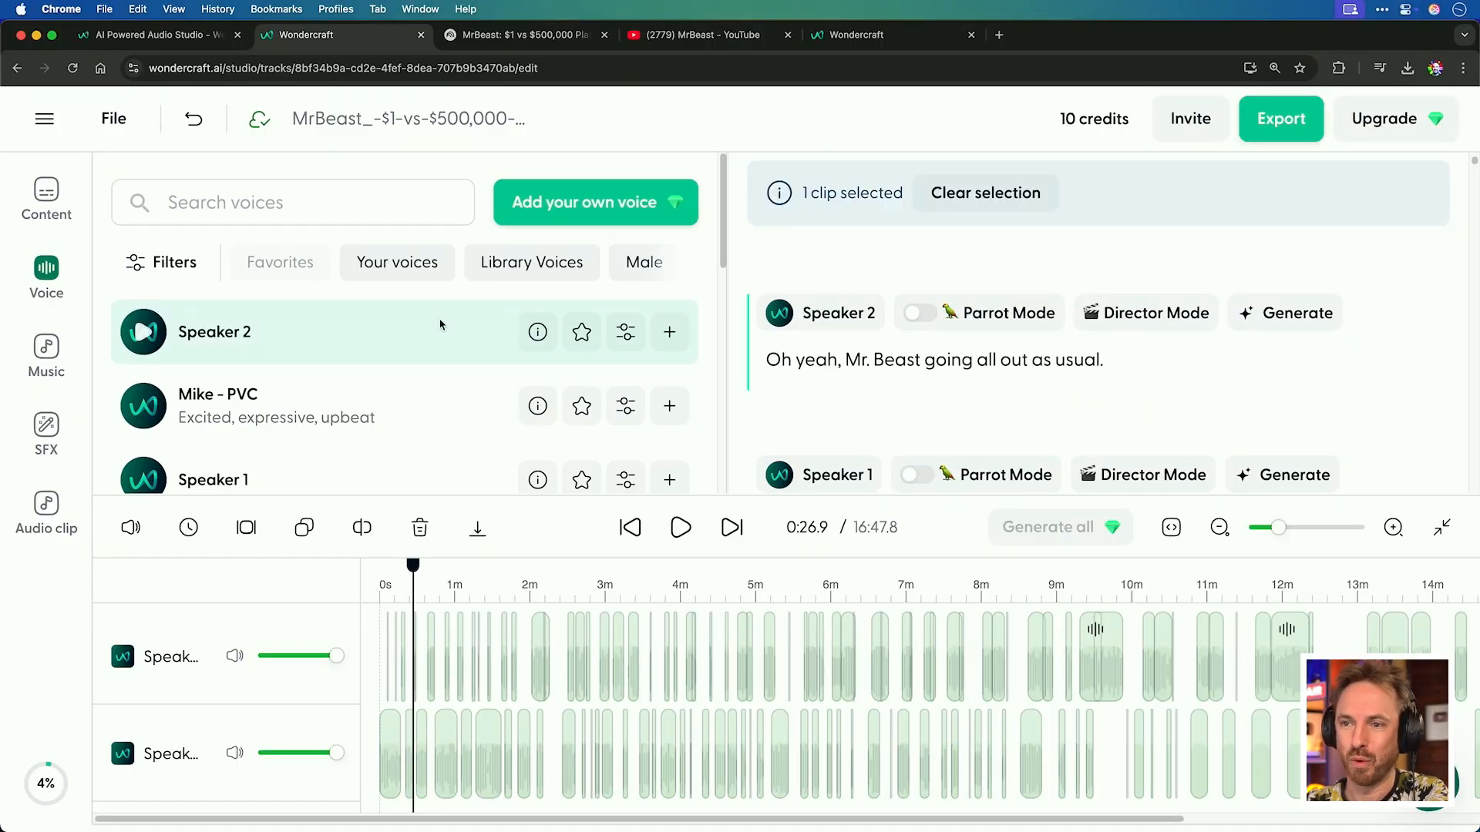
scroll(441, 325, "down", 8)
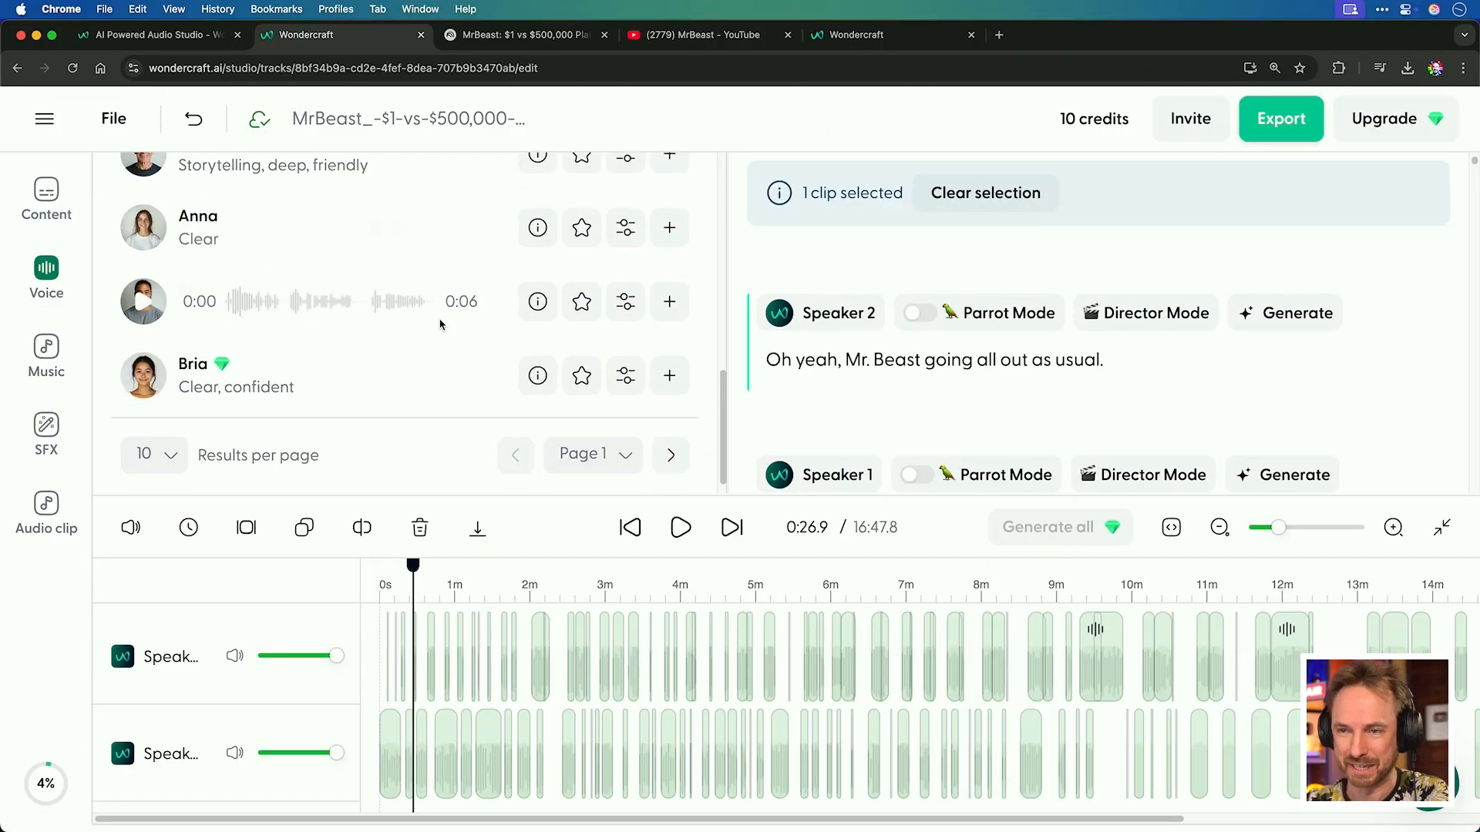
scroll(441, 324, "up", 10)
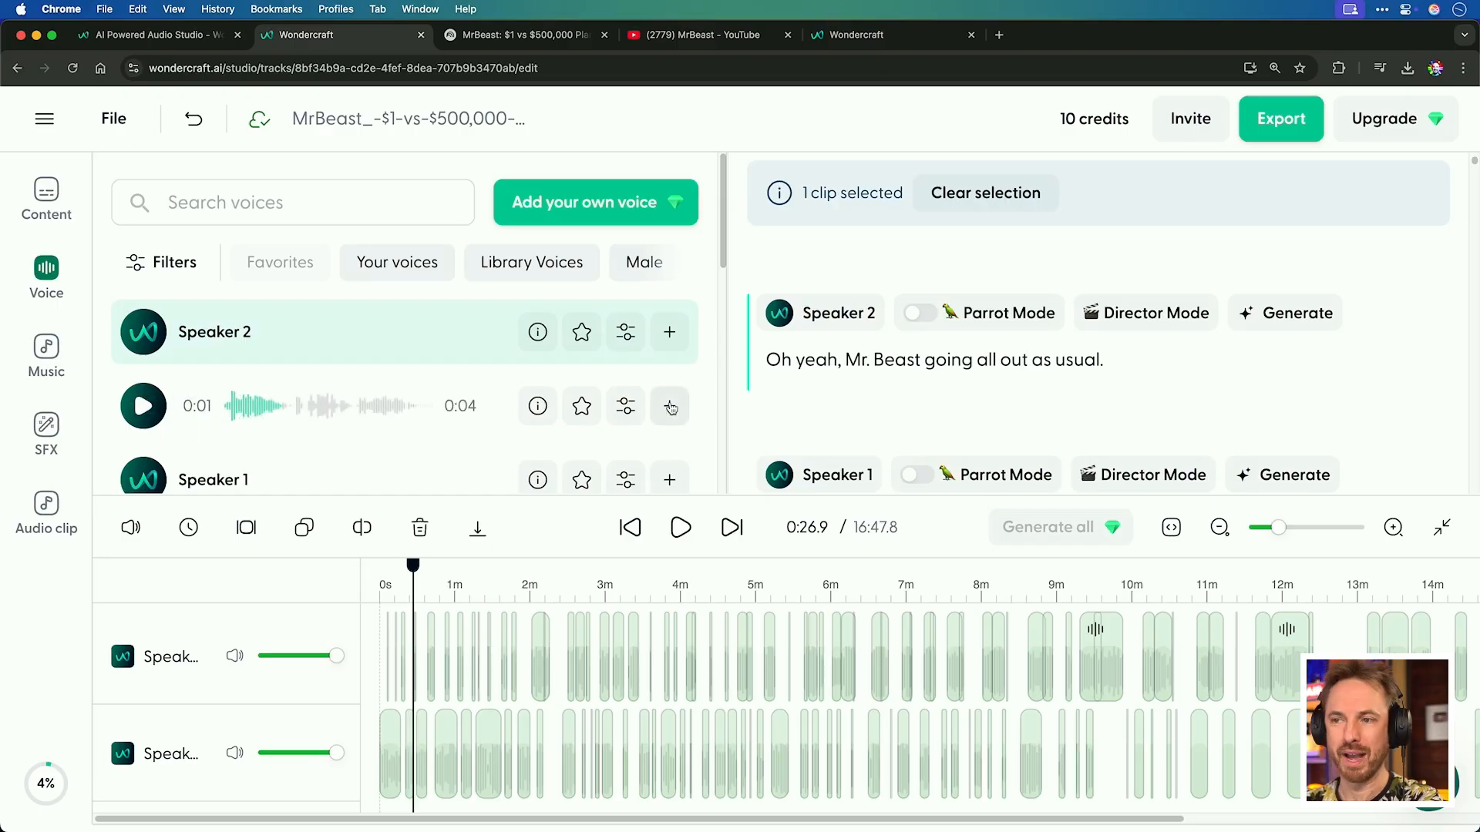
left_click(670, 407)
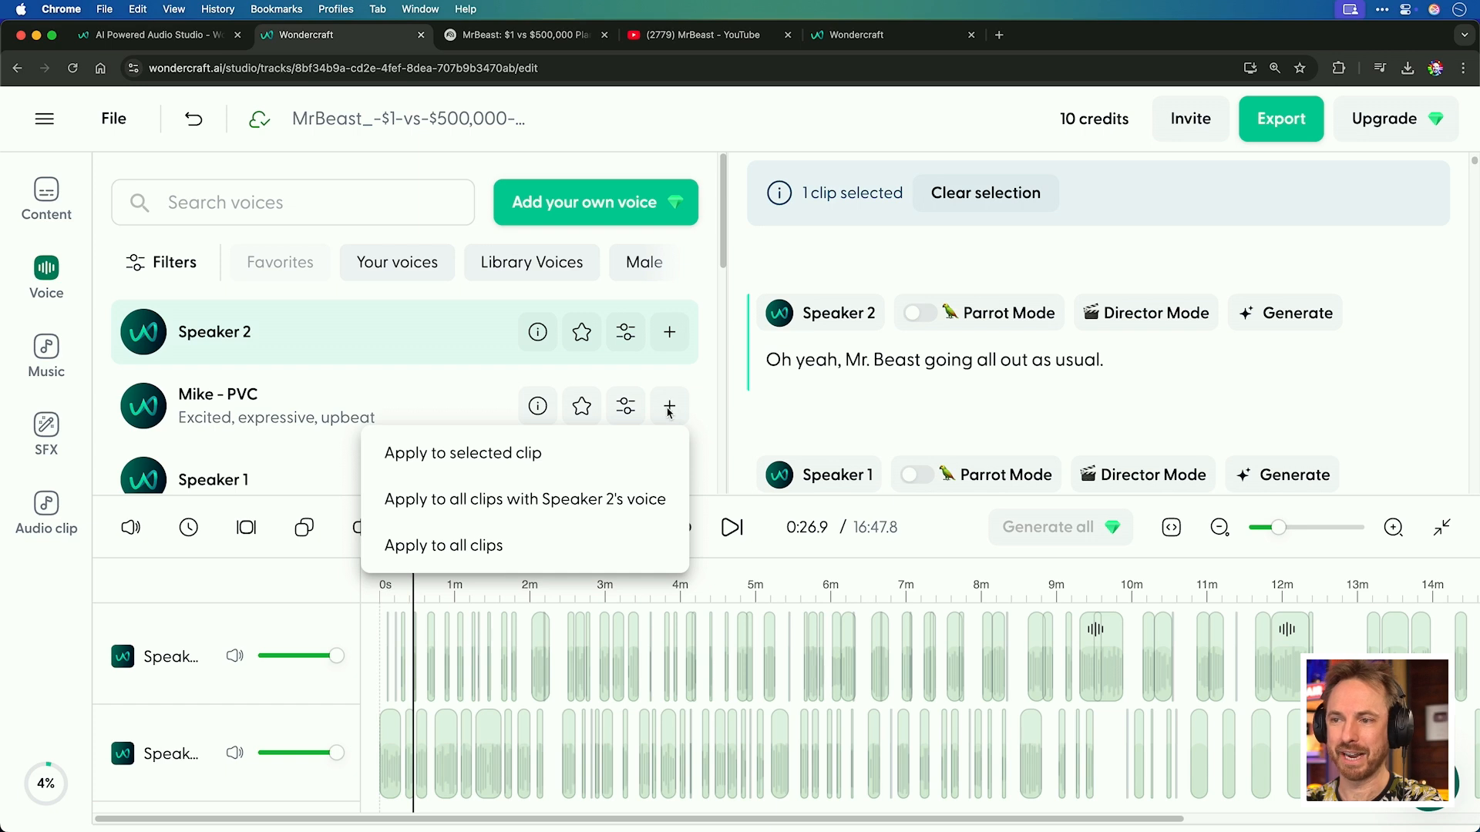
left_click(648, 509)
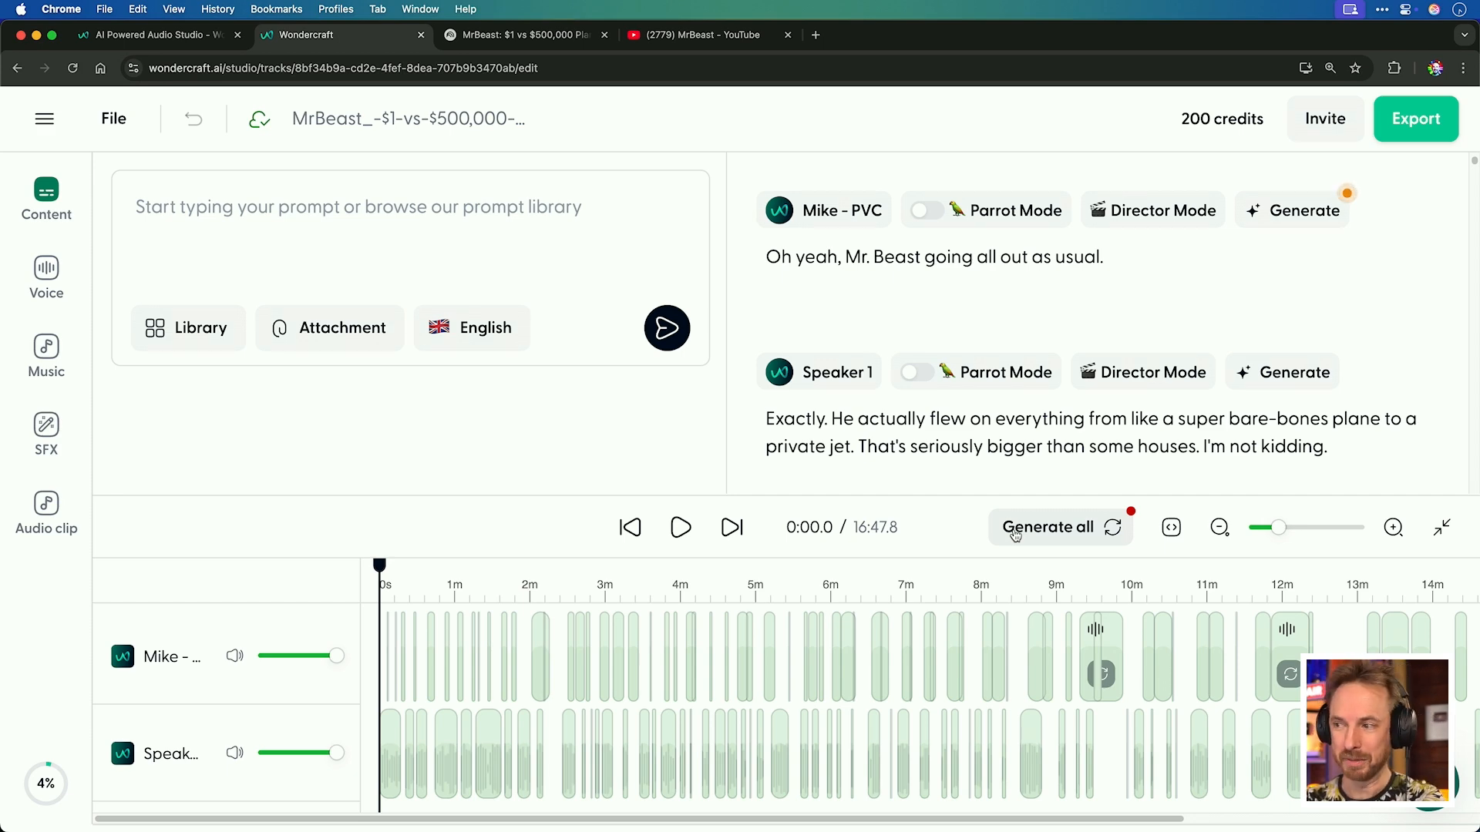
Generate all speech clips and play the regenerated audio.
left_click(1029, 539)
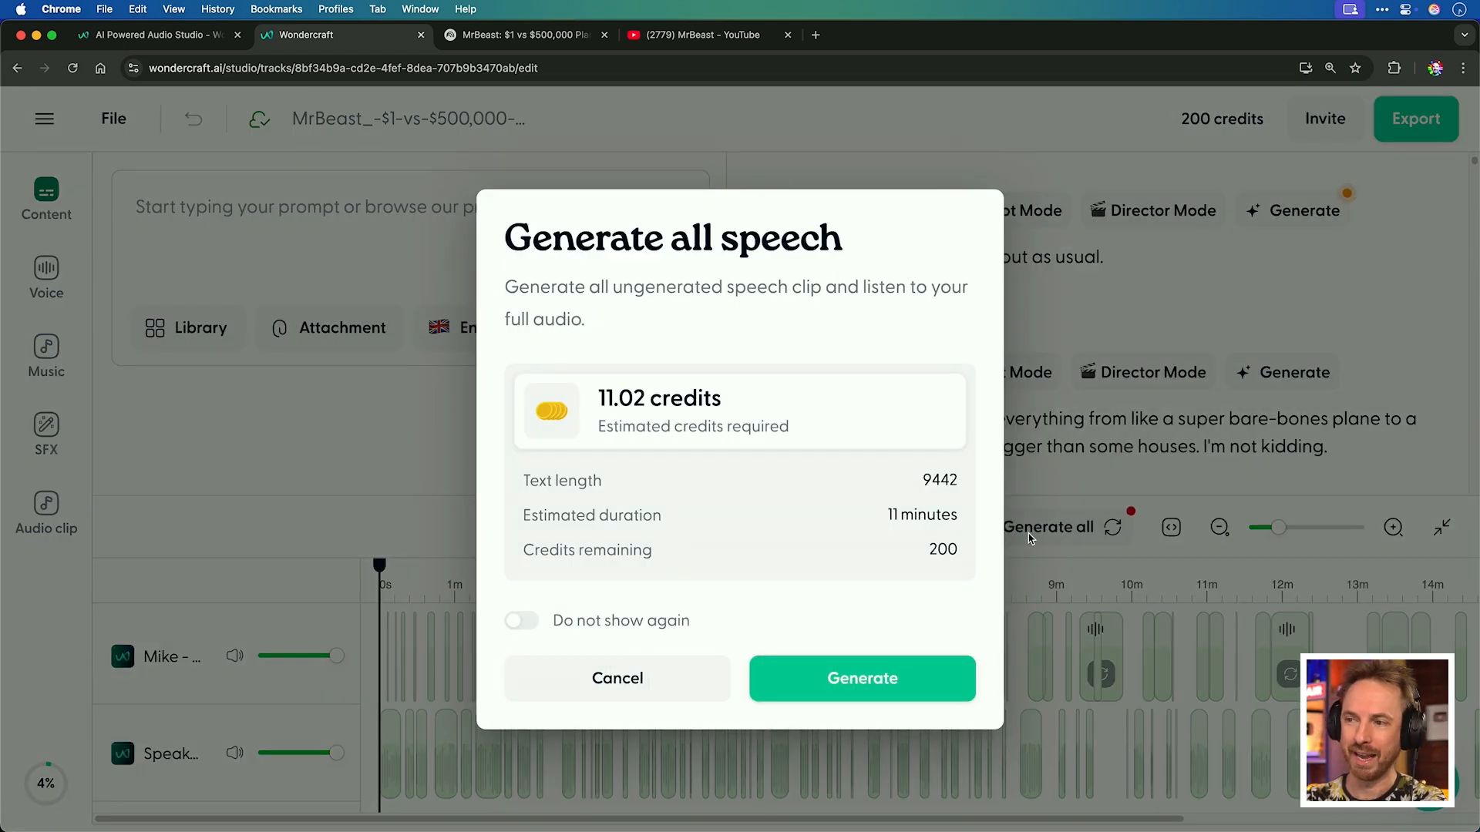
left_click(874, 666)
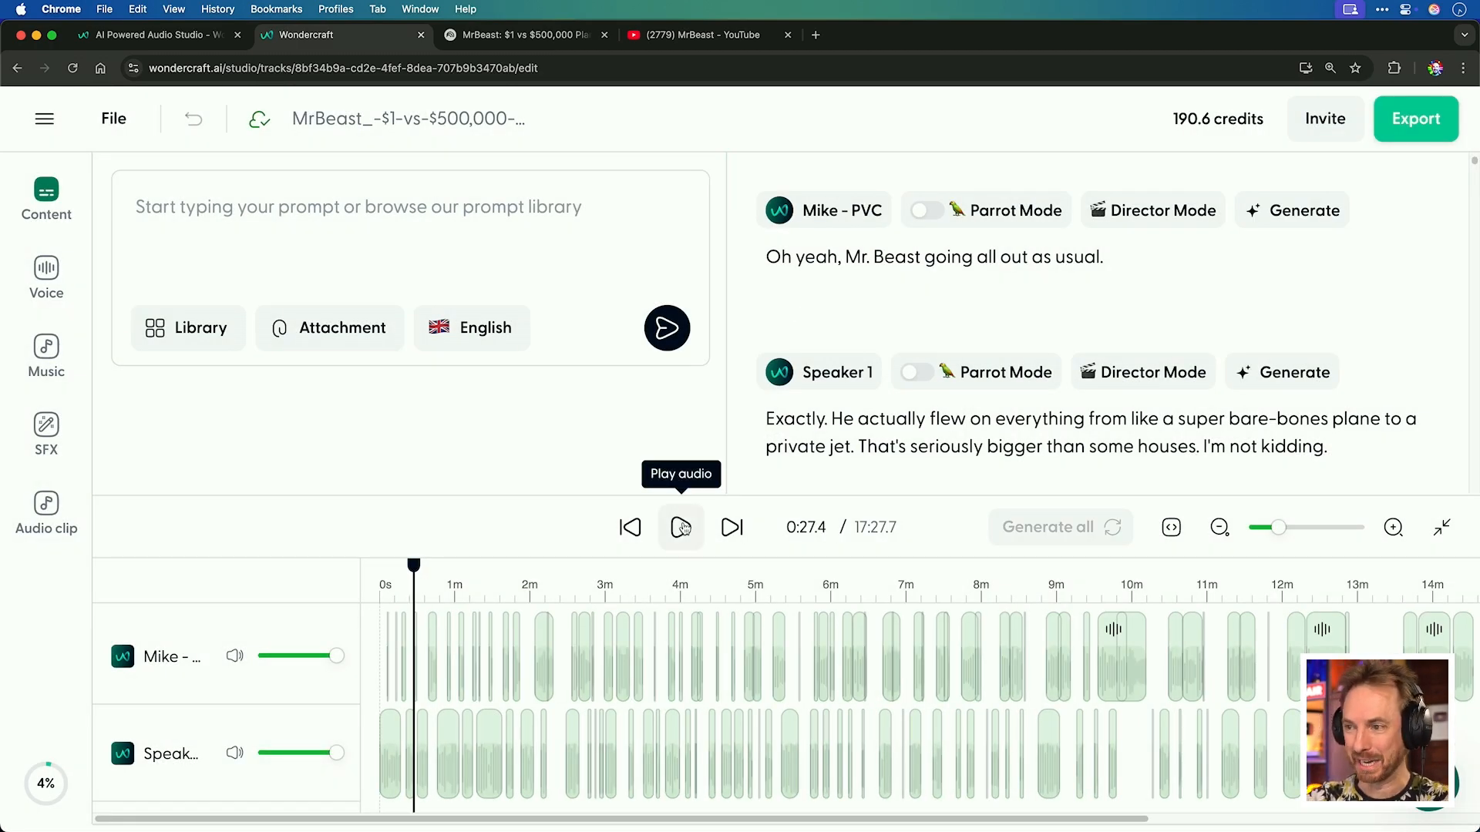
left_click(682, 527)
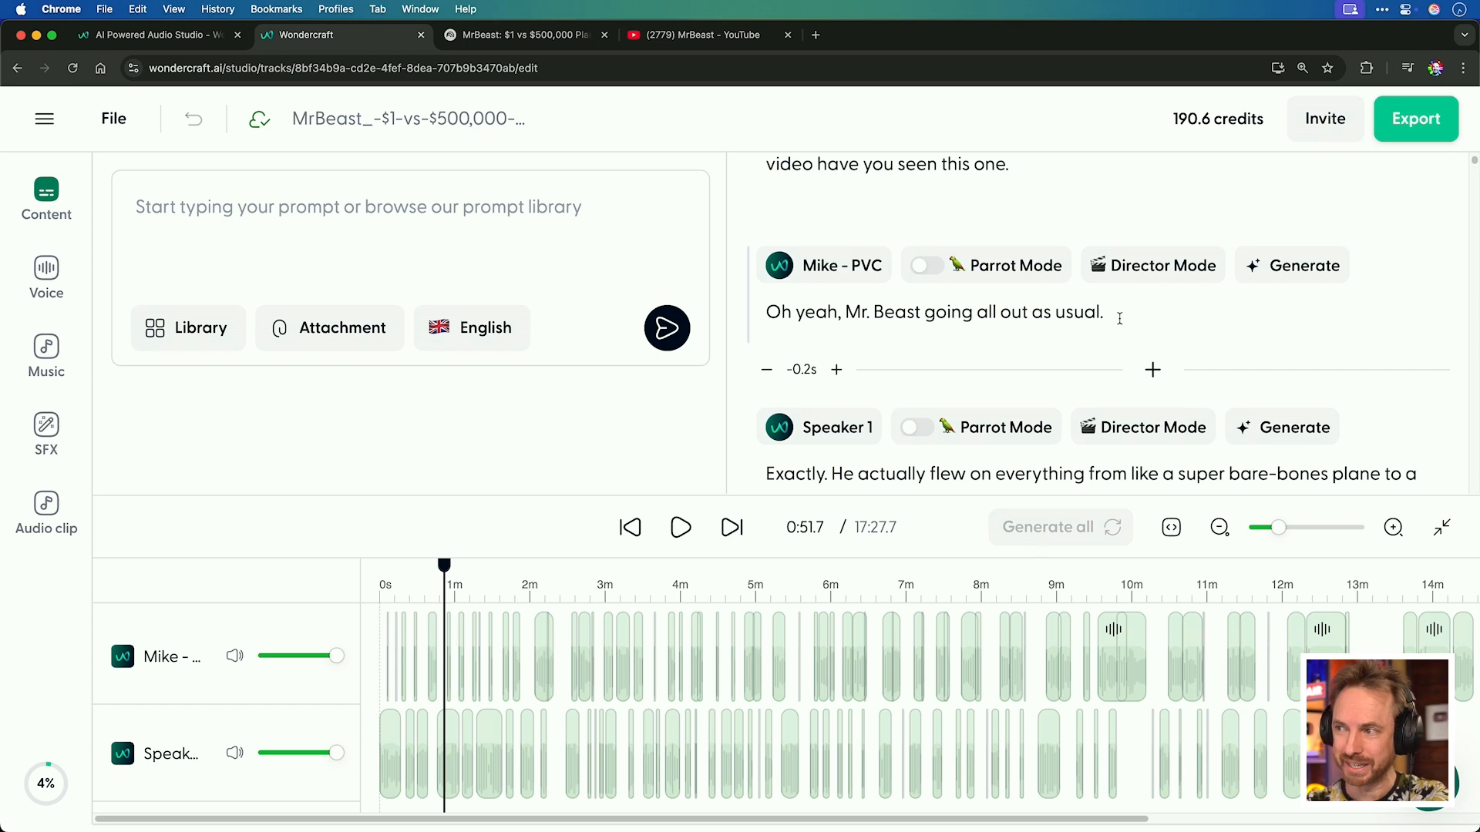
Append "Let's explore that on this Wondercraft special podcast" to the Mike - PVC clip's line.
left_click(1119, 316)
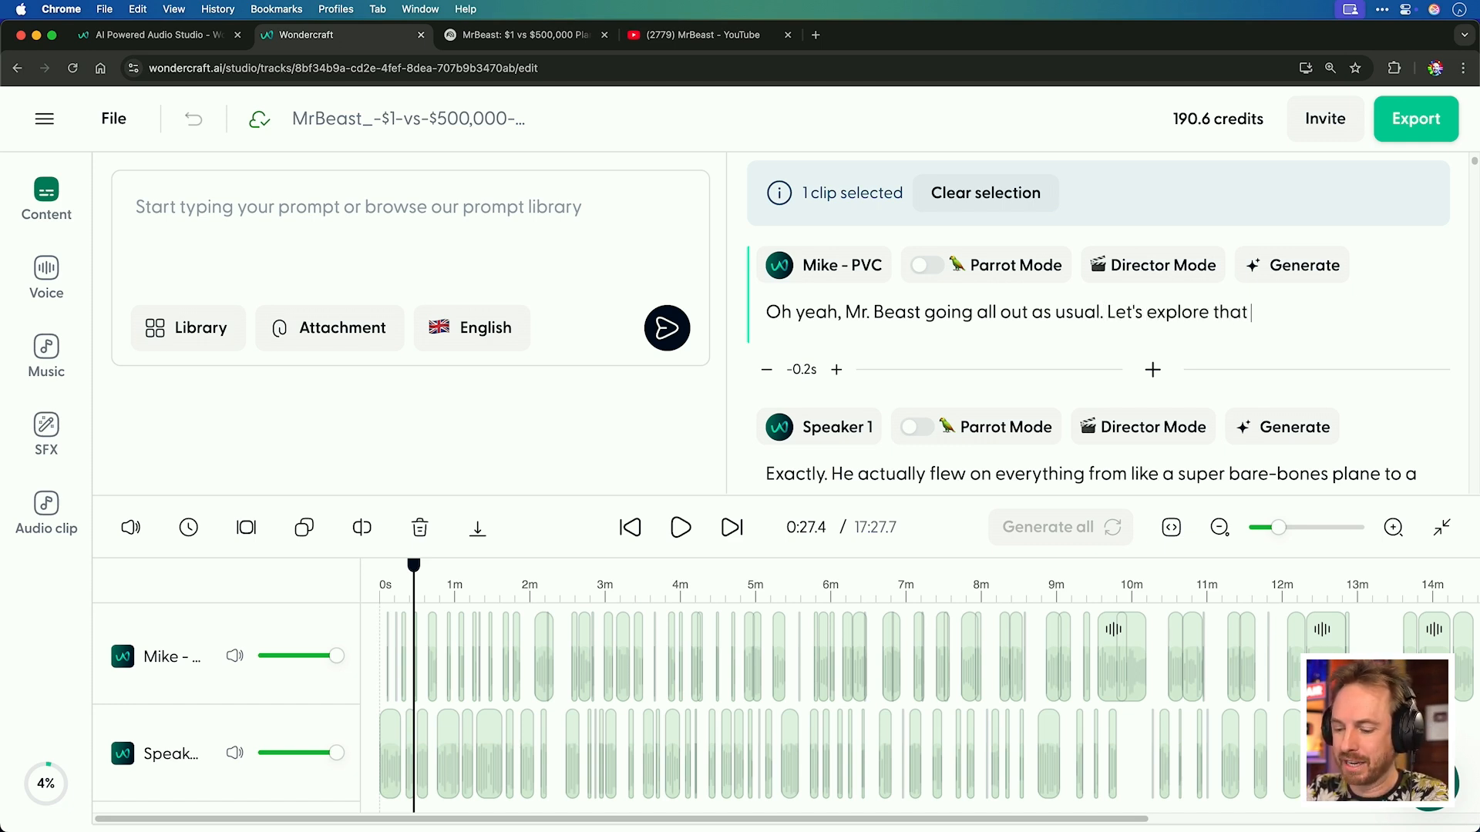
type("on this Wond")
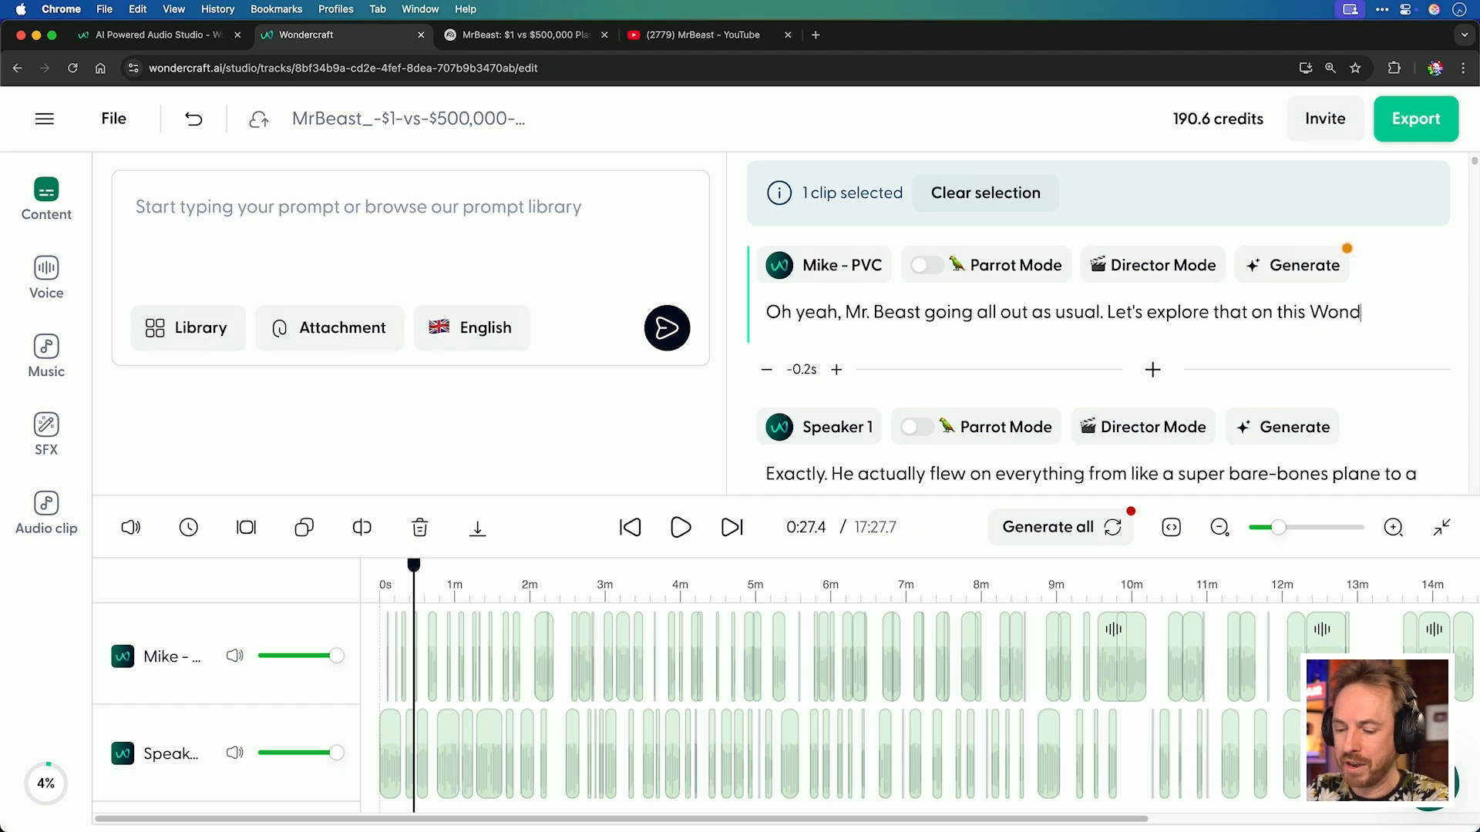
type("ercraft s")
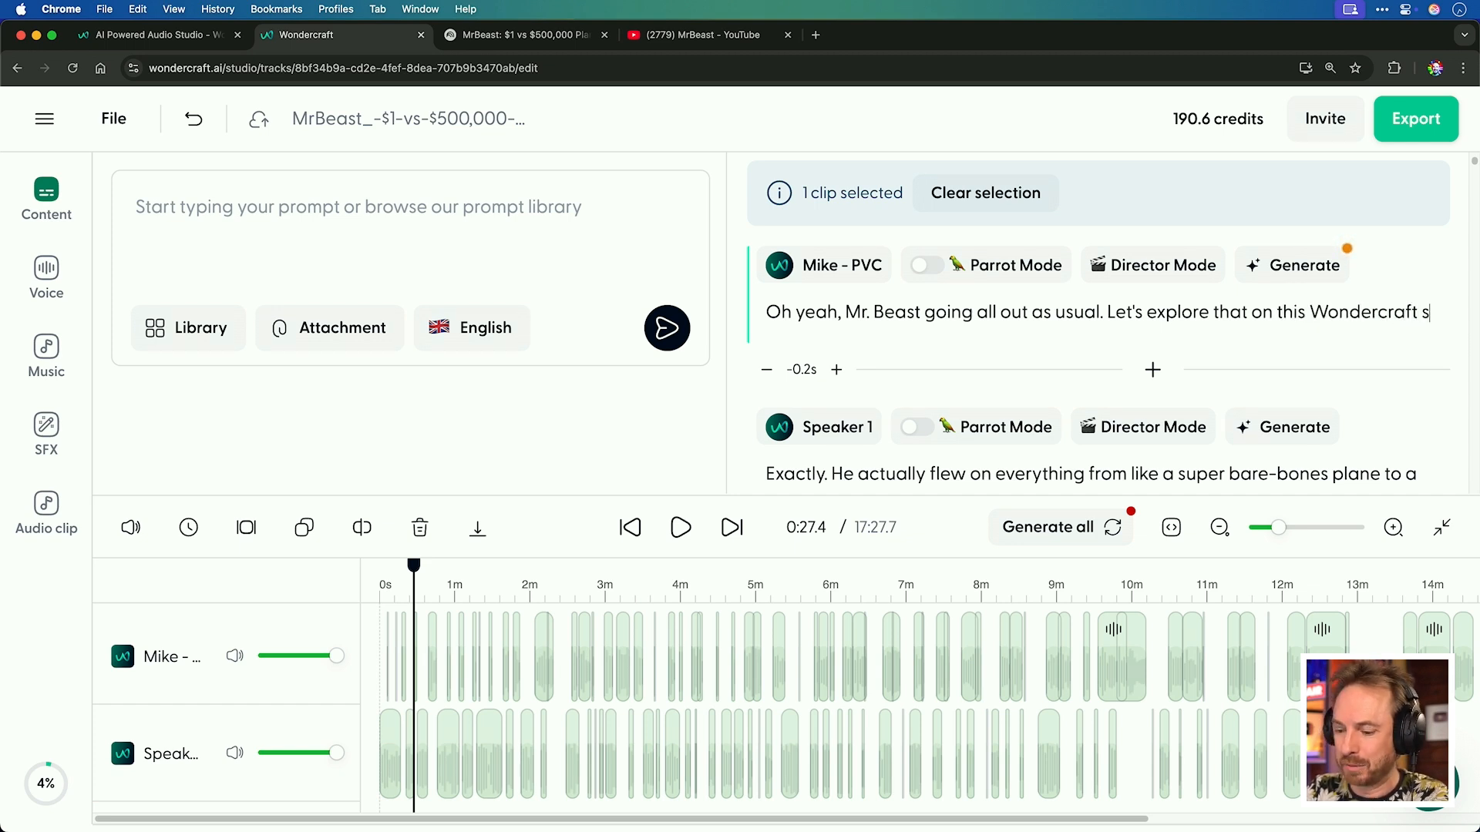
type("pecial podcast ")
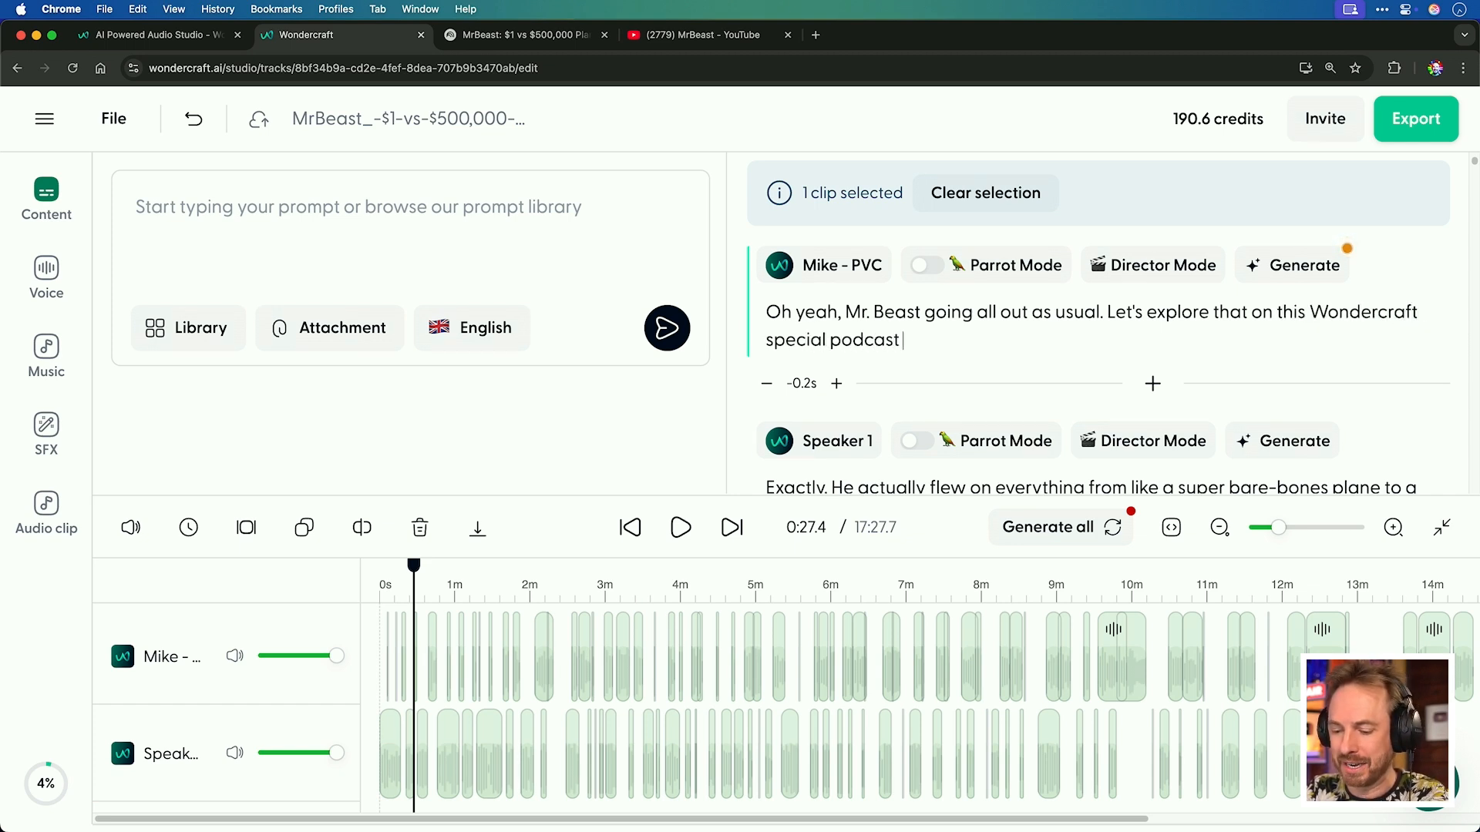
type("episode!")
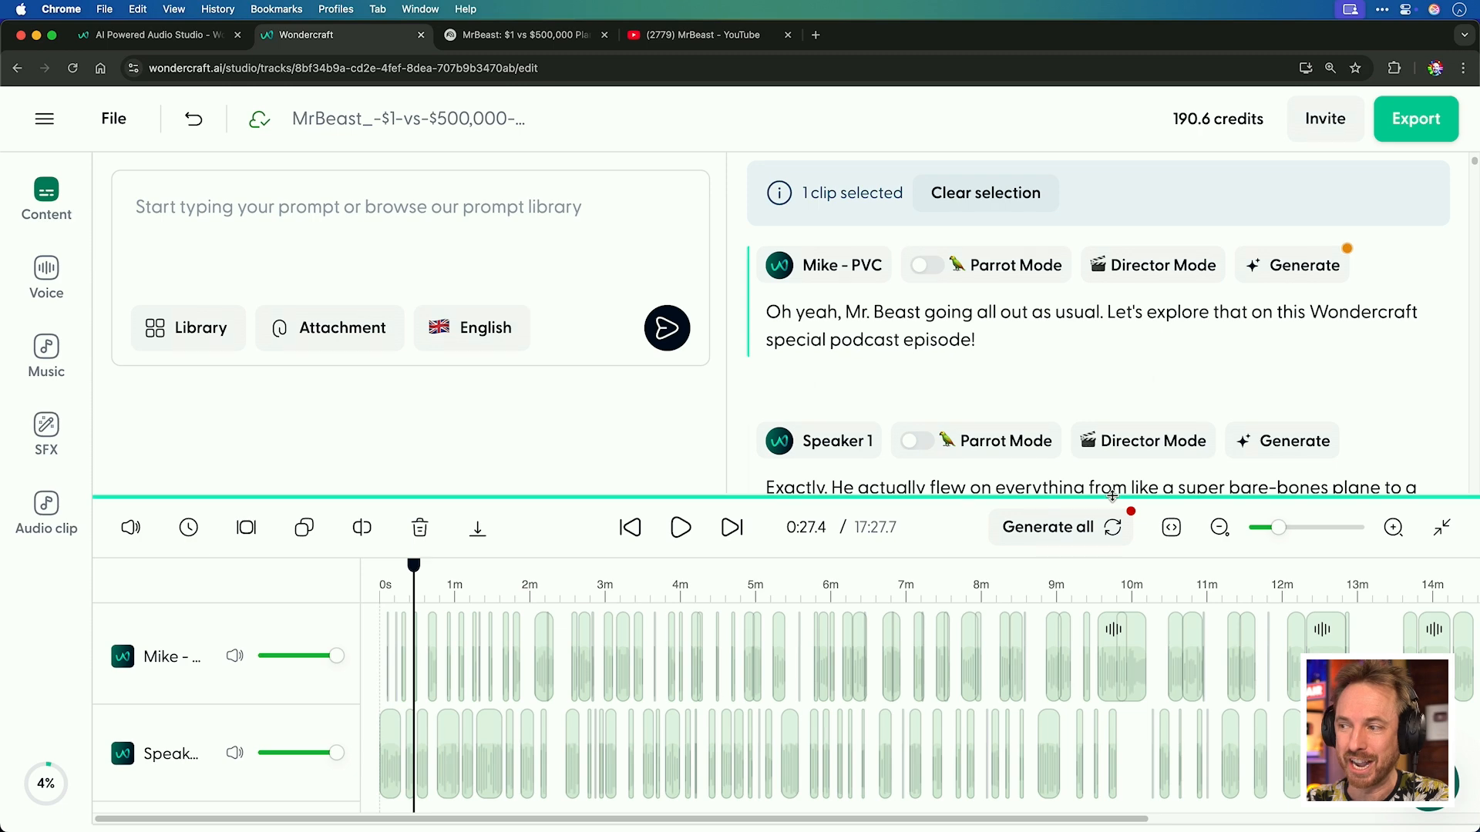
End the Mike - PVC line with 'episode!' and regenerate its speech, switching on Do not show again.
left_click(1094, 538)
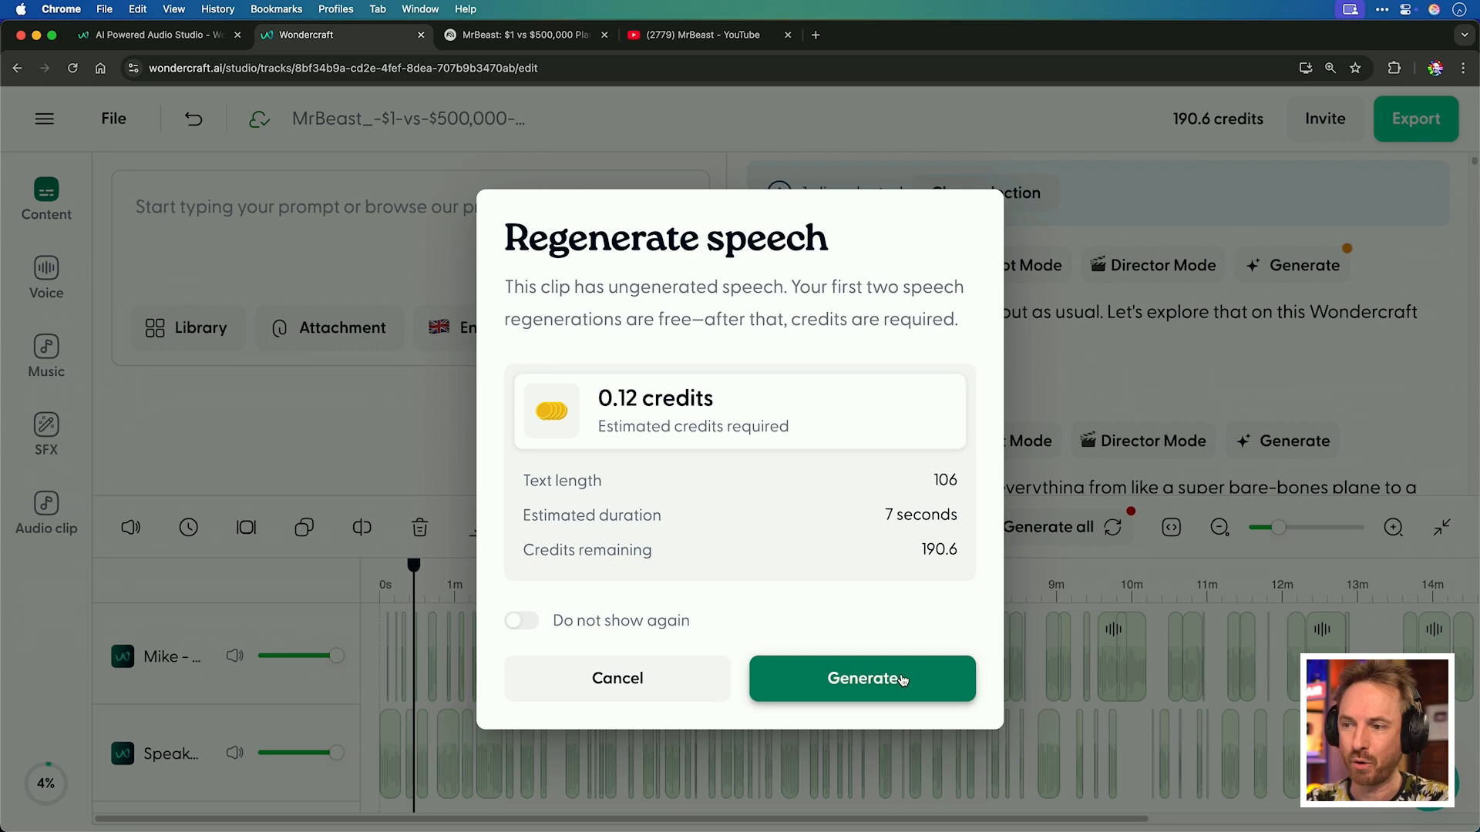
left_click(535, 631)
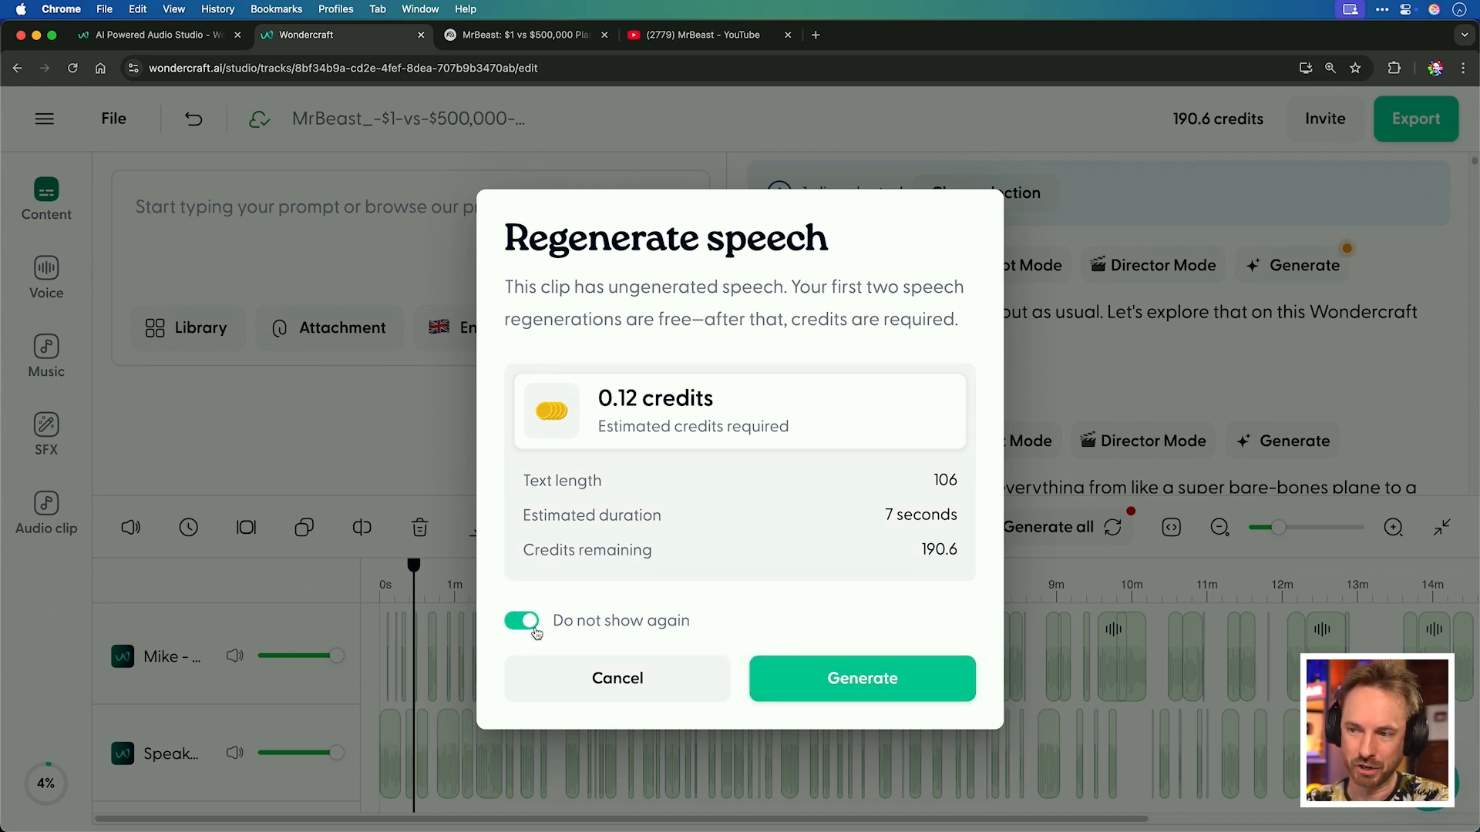
left_click(794, 692)
Play back the regenerated clip.
left_click(681, 528)
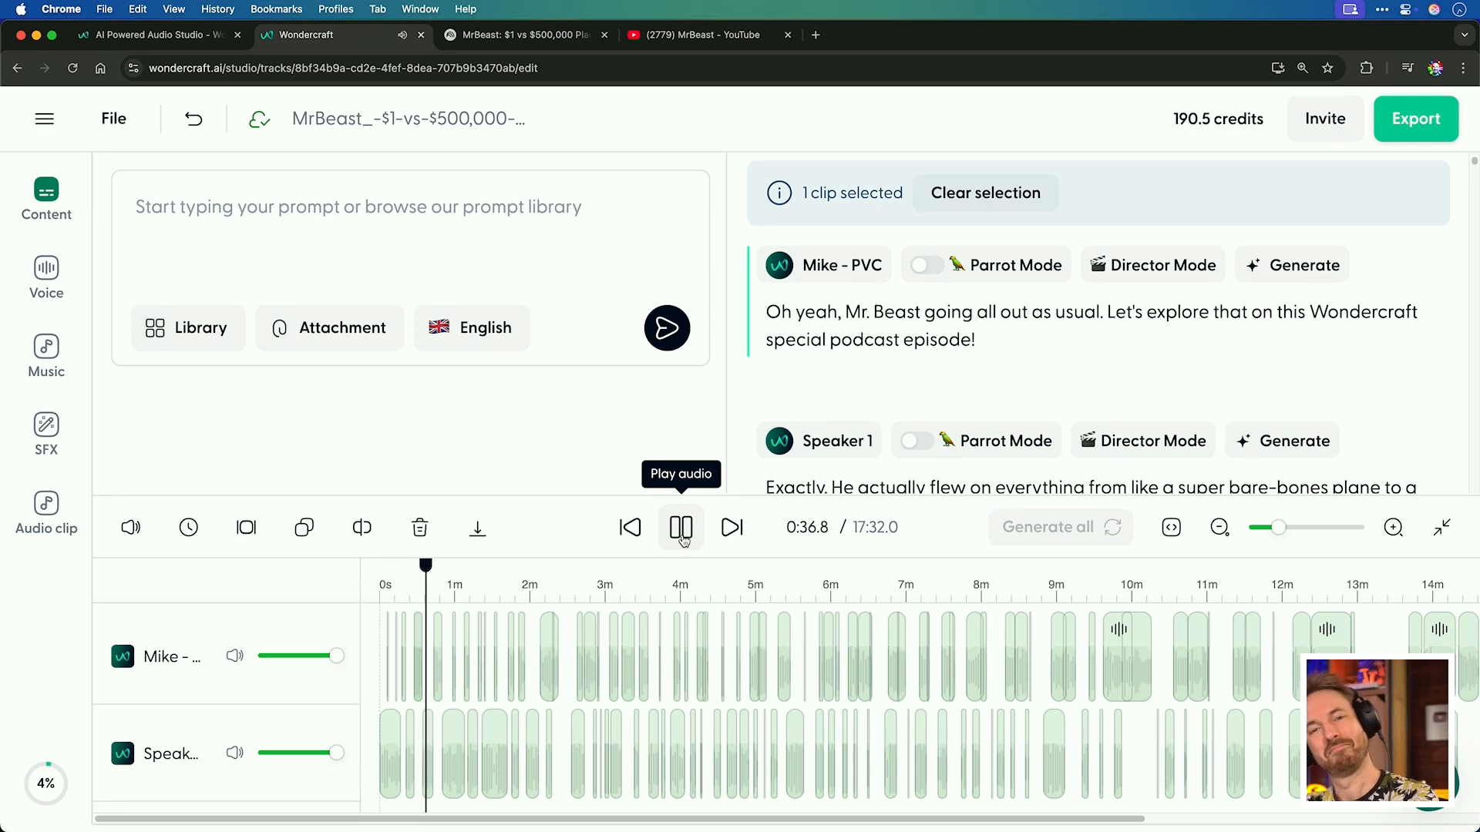
left_click(681, 527)
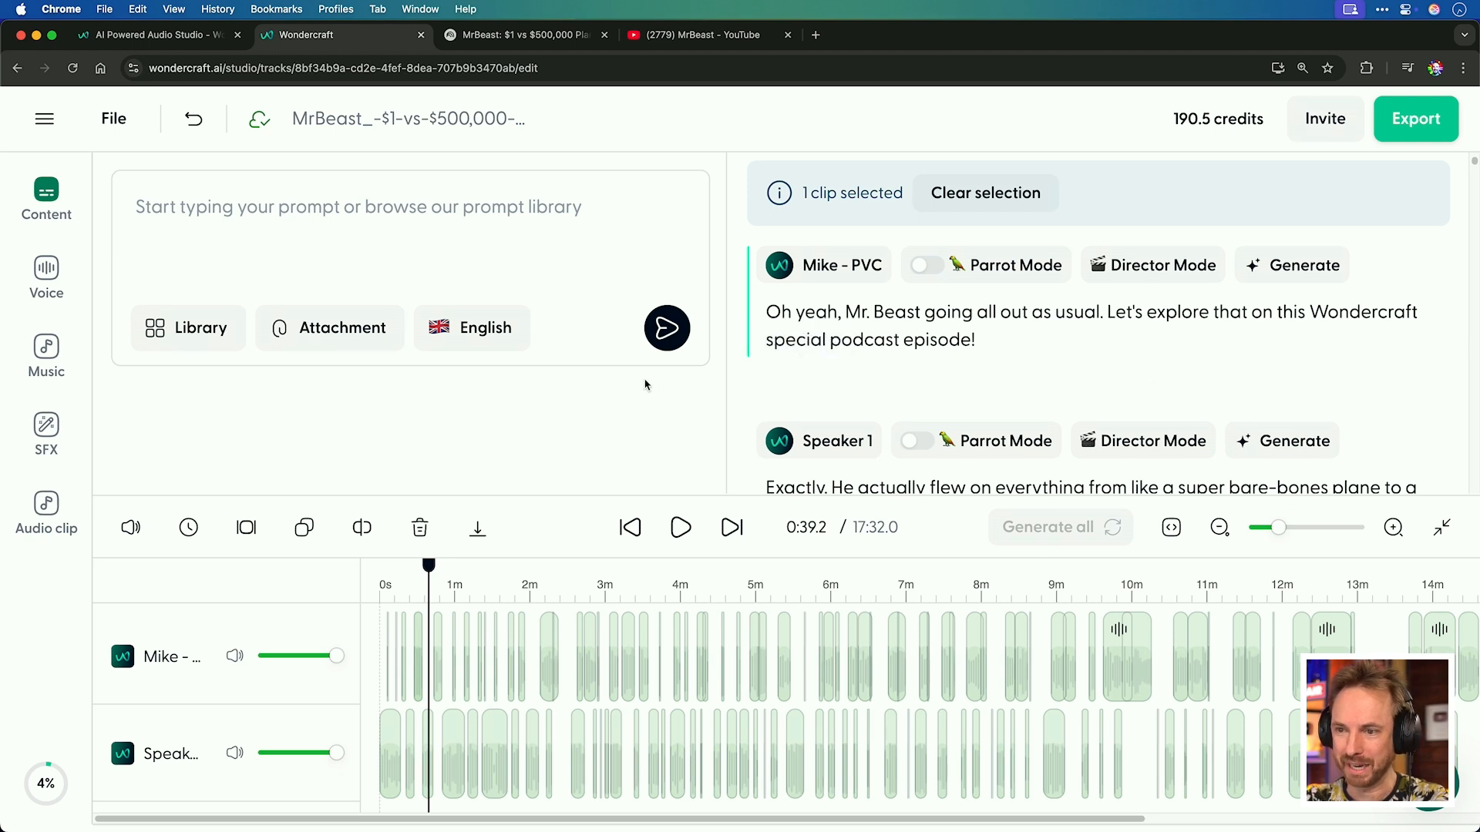
Search sound effects for 'plane', preview Airplane Flying By, and add it to the timeline.
left_click(46, 432)
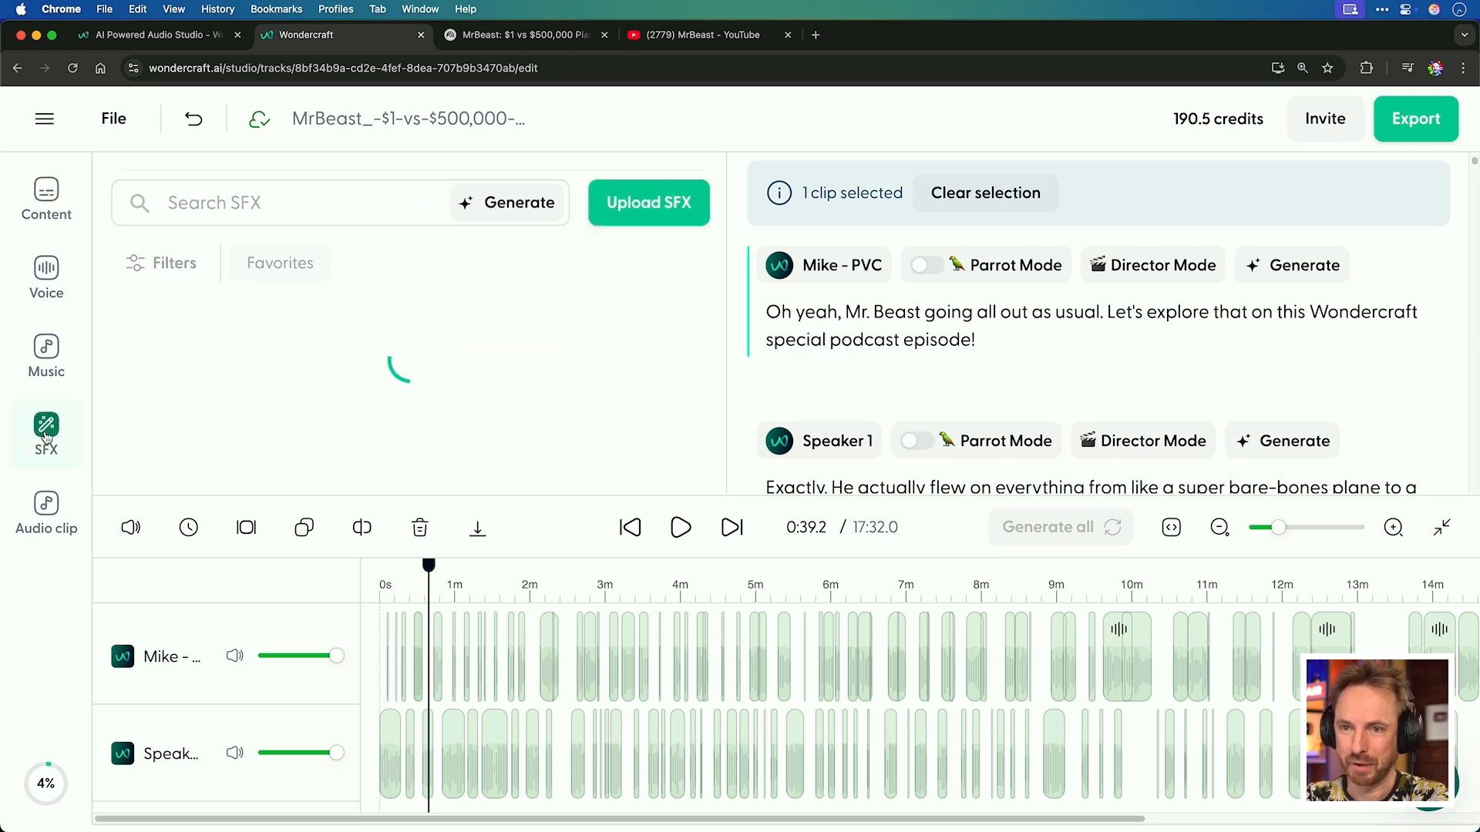
left_click(268, 213)
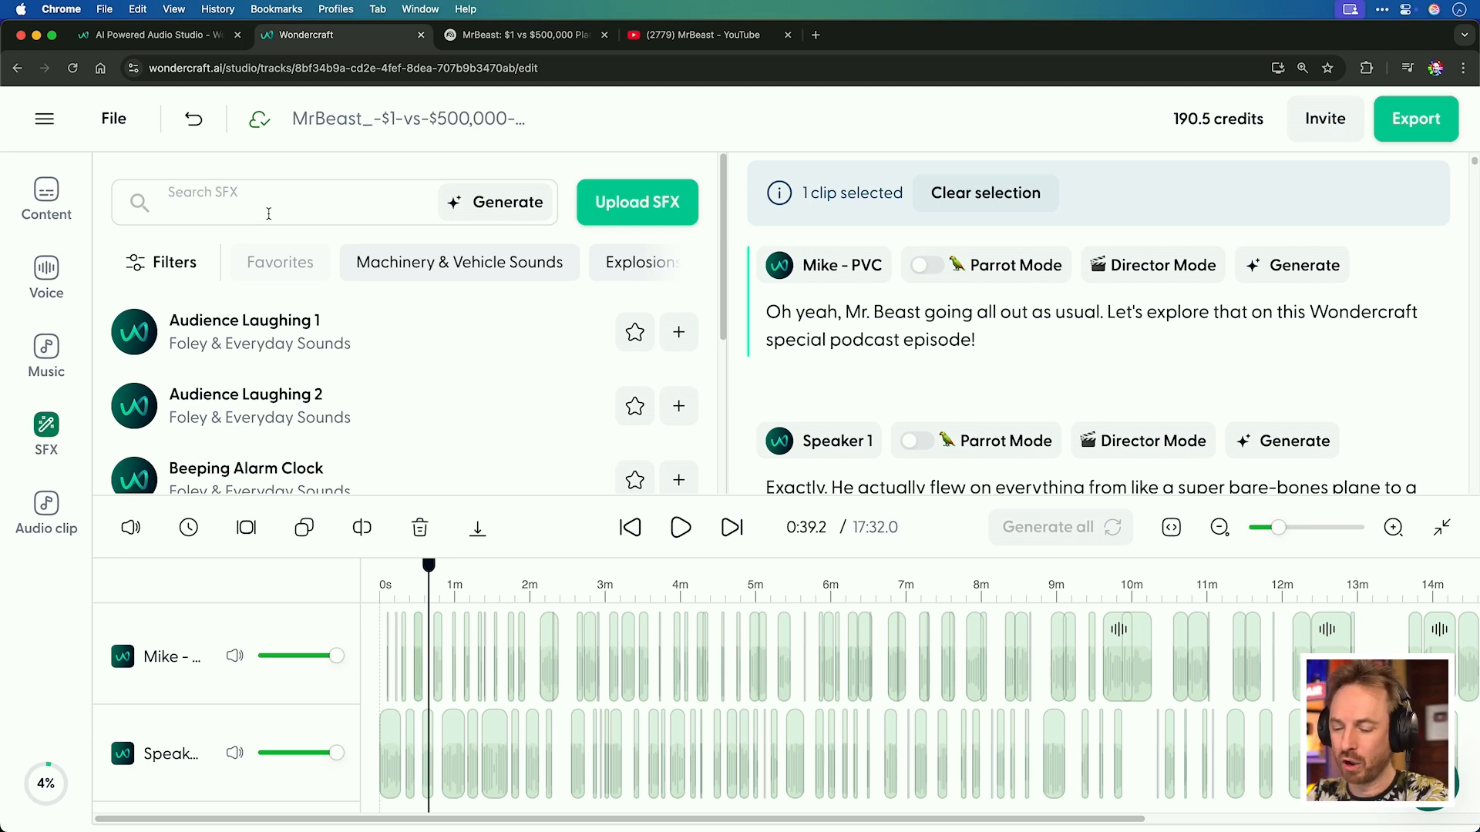
type("plane")
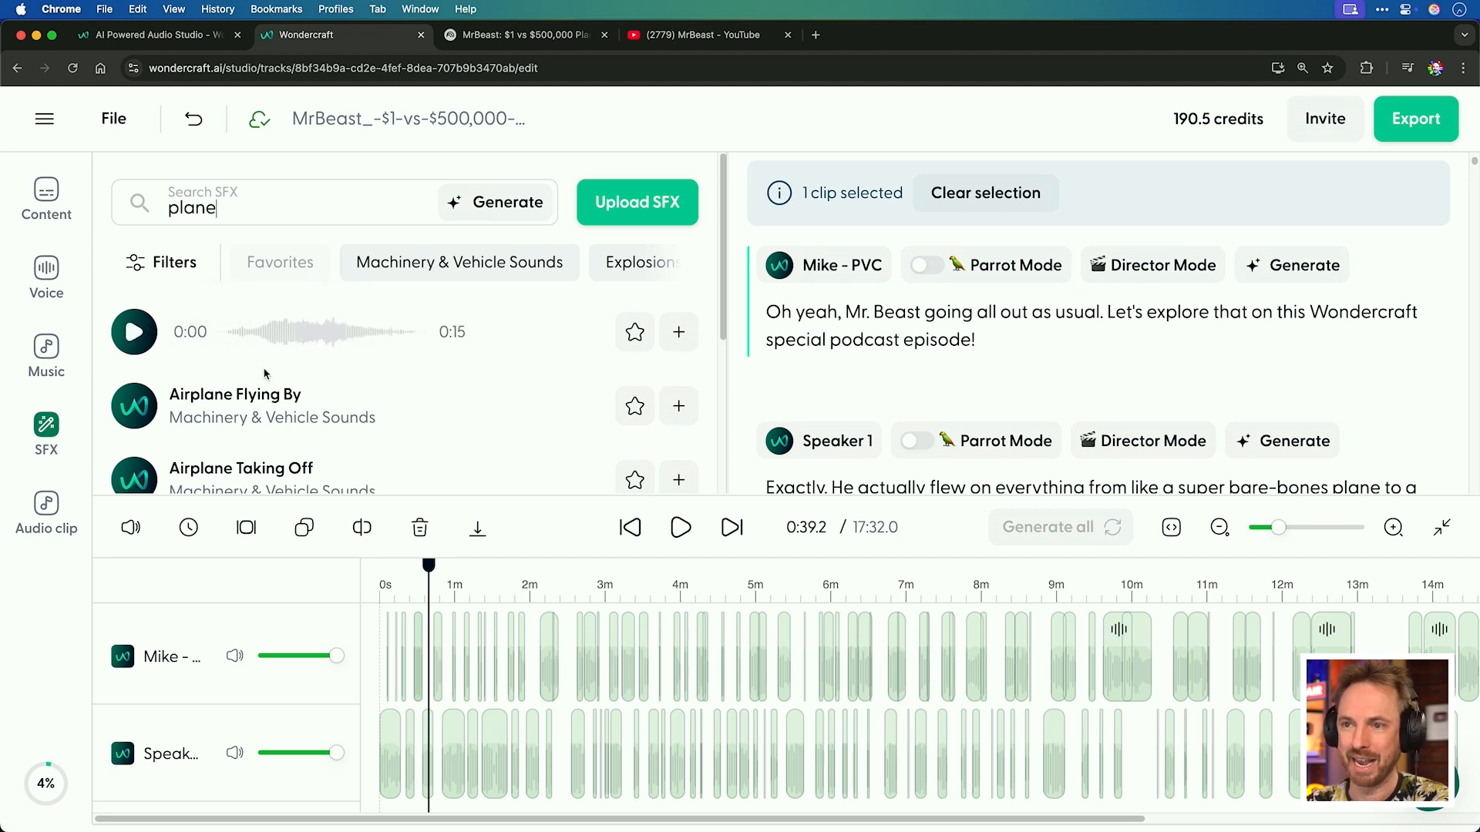
mouse_move(243, 415)
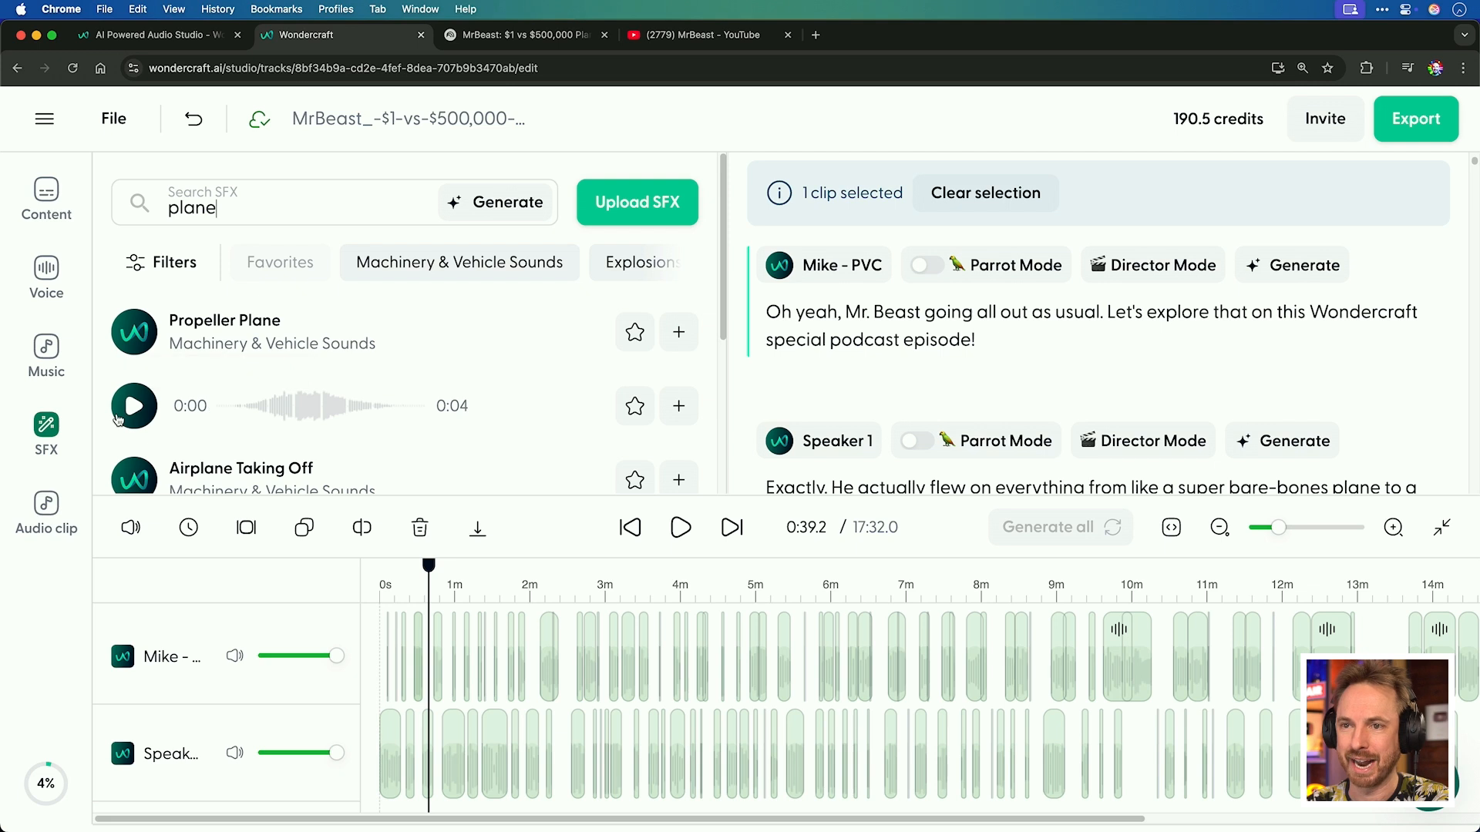
left_click(124, 418)
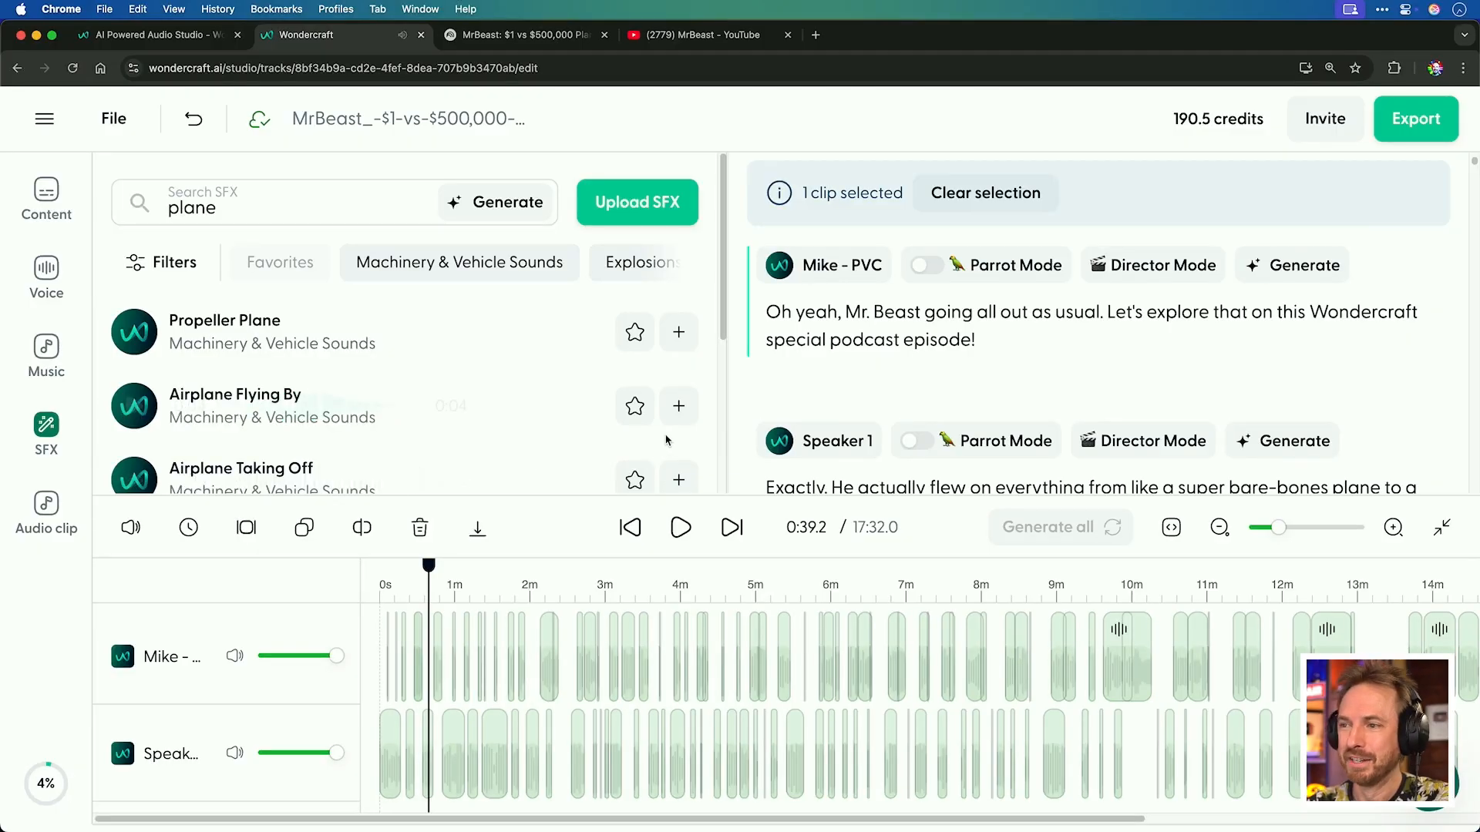
left_click(674, 416)
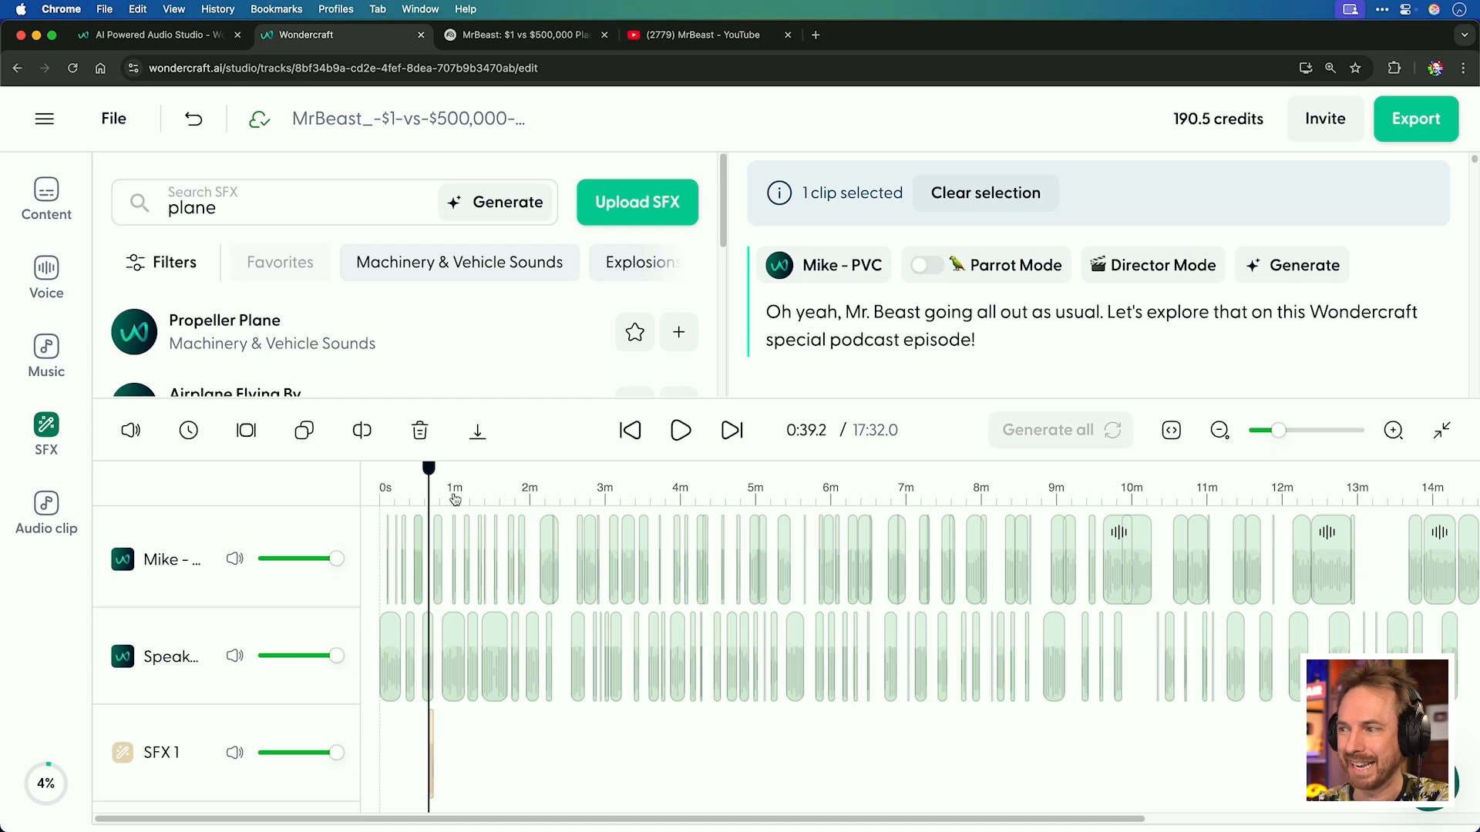
Move the airplane sound effect earlier so it starts about 32 s into the track.
left_click_drag(1279, 431, 1316, 434)
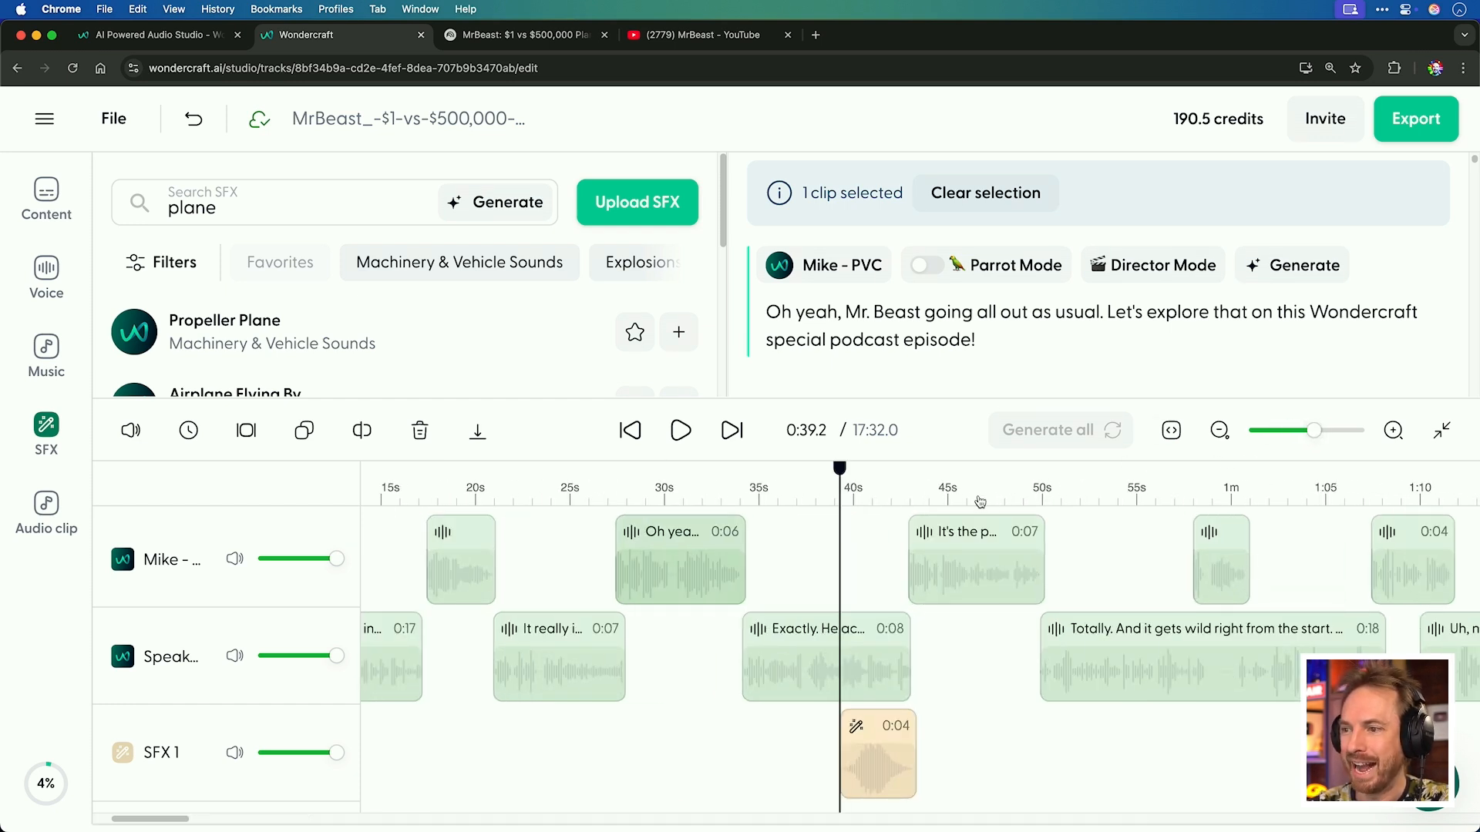
left_click(676, 493)
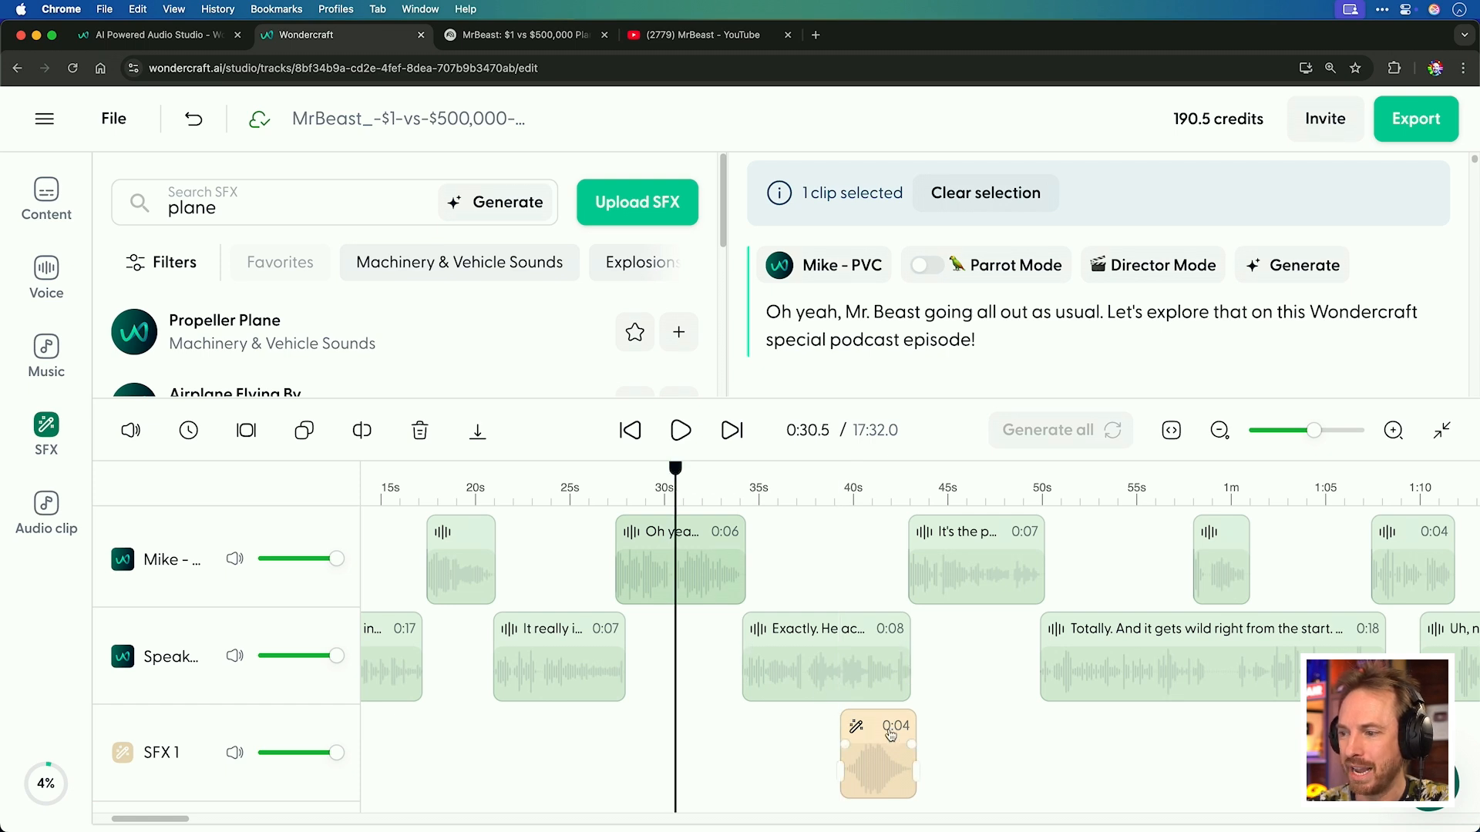
left_click_drag(820, 733, 758, 731)
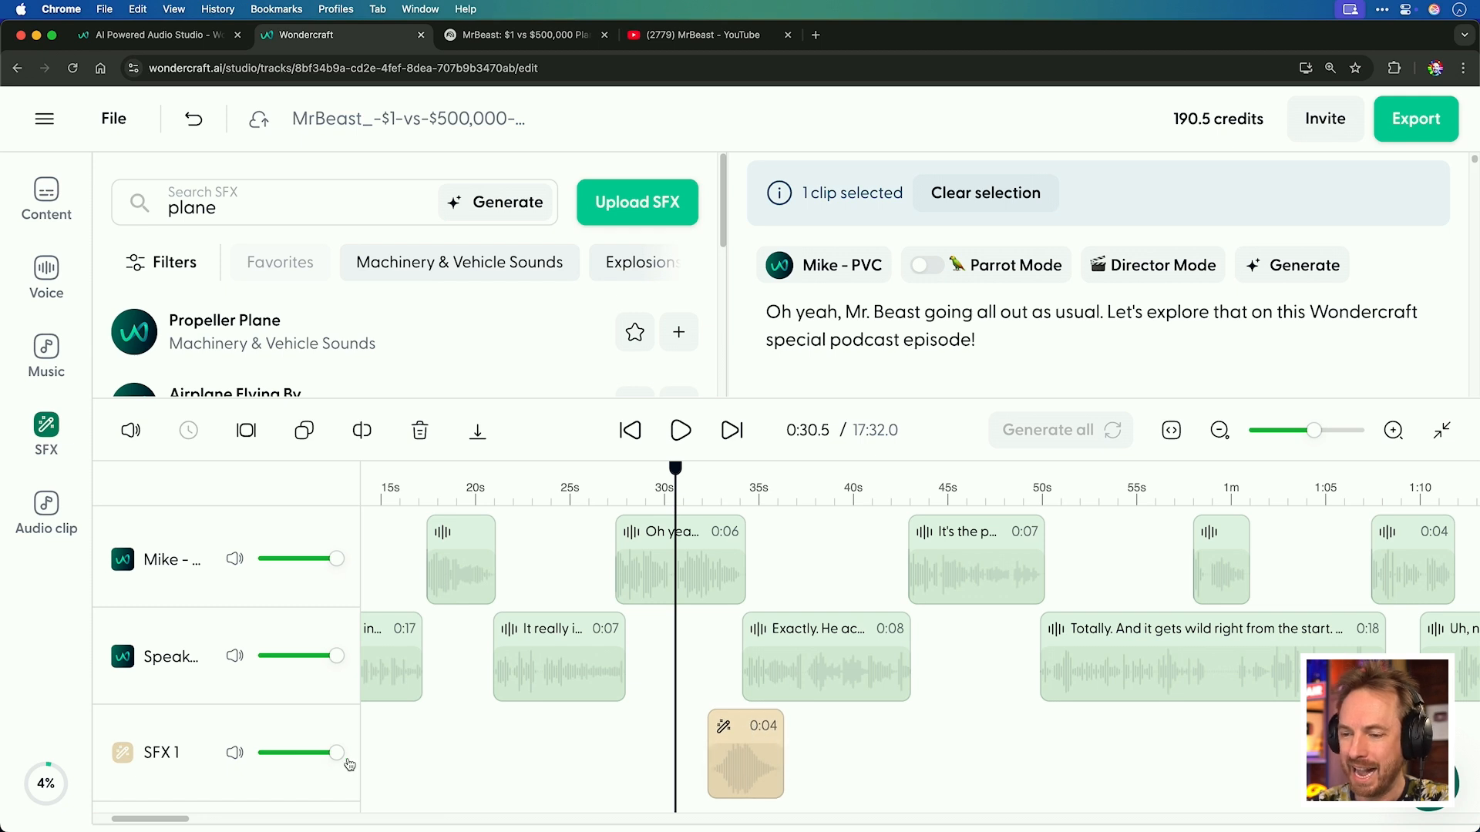
Lower the SFX 1 track volume and play the section around 30 s to check the mix.
left_click_drag(337, 753, 300, 757)
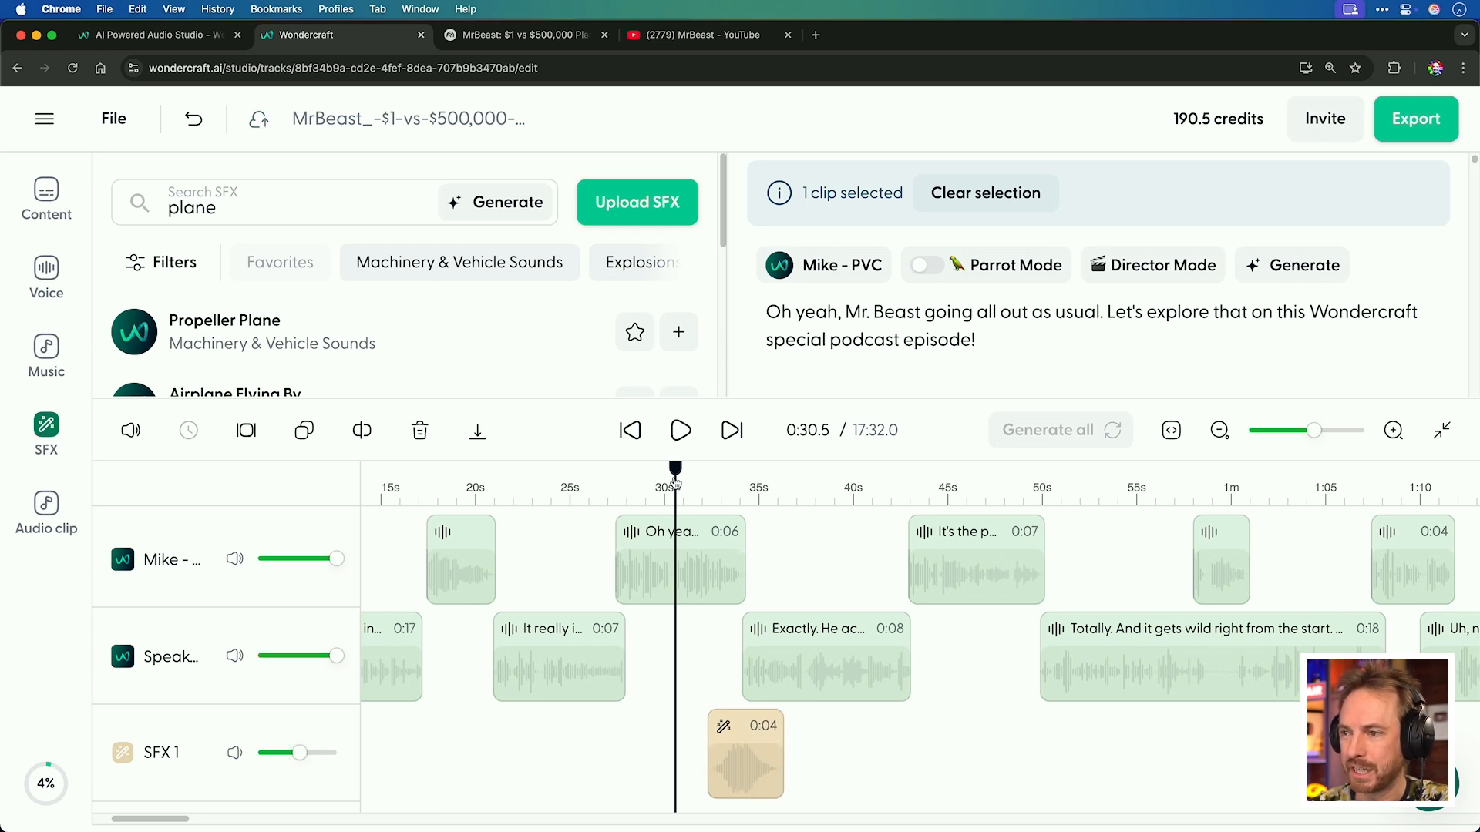
left_click(681, 433)
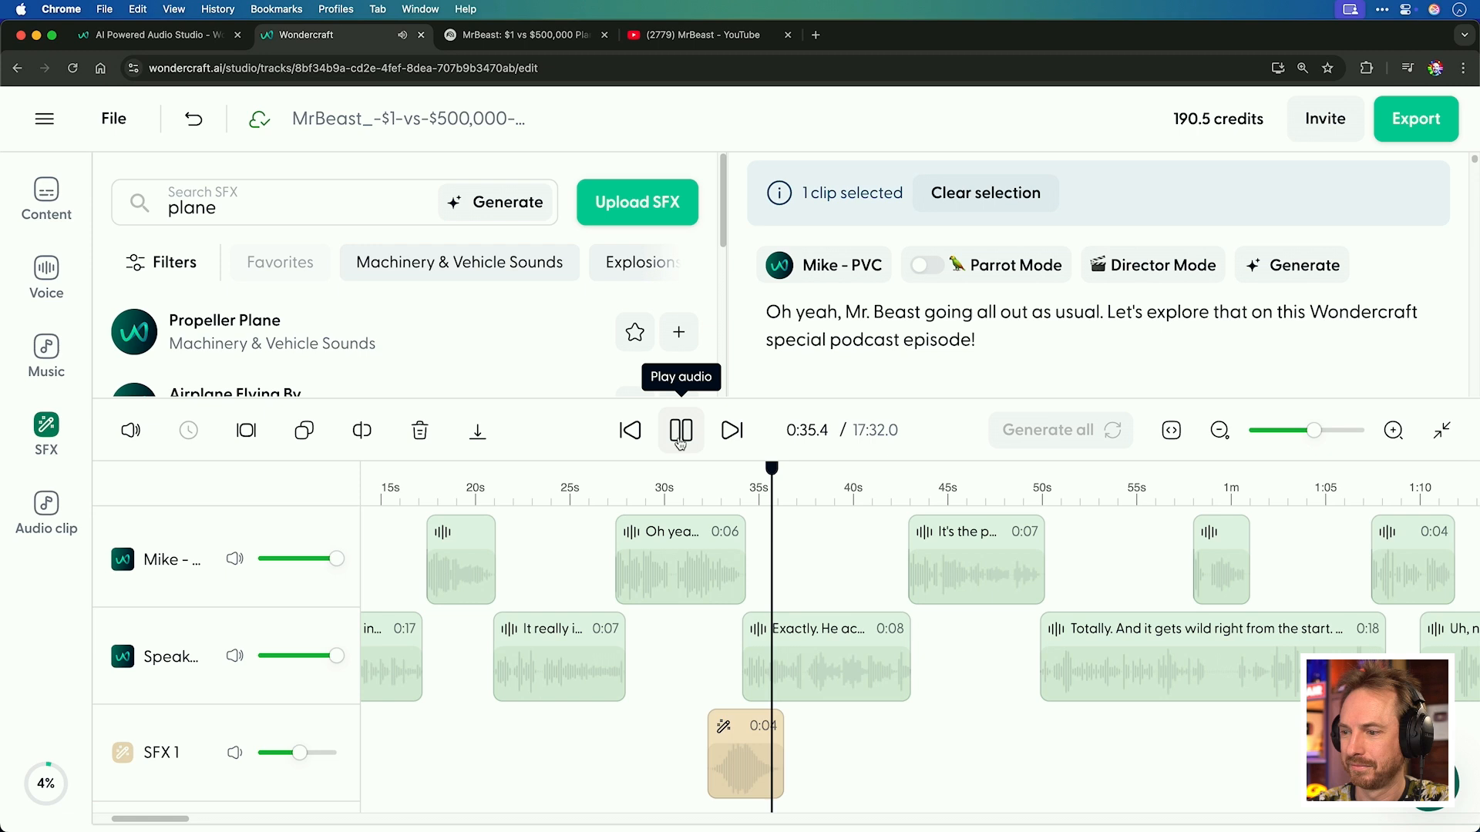
left_click(681, 441)
left_click_drag(296, 759, 283, 760)
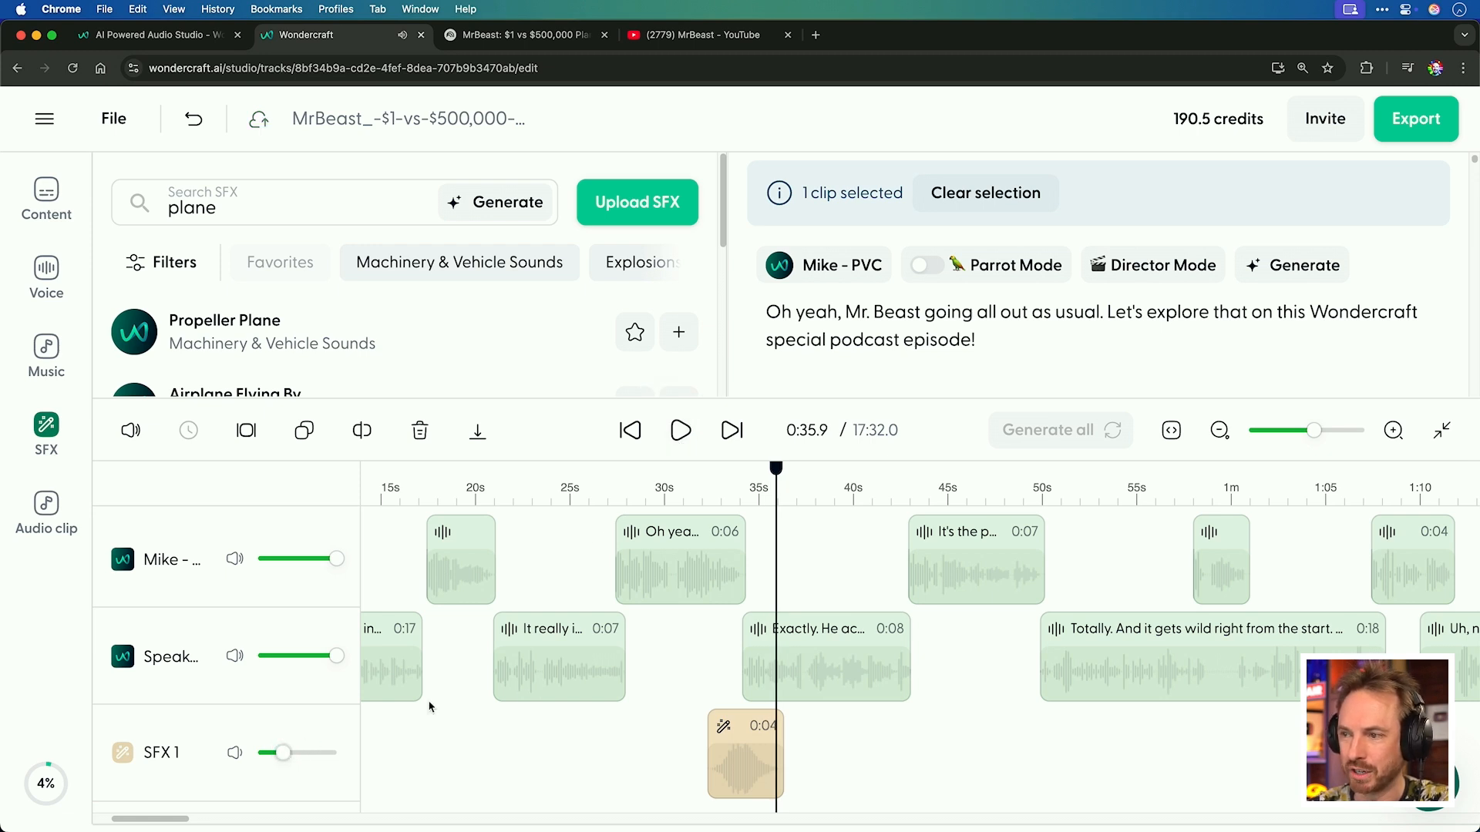
left_click(675, 500)
left_click(681, 432)
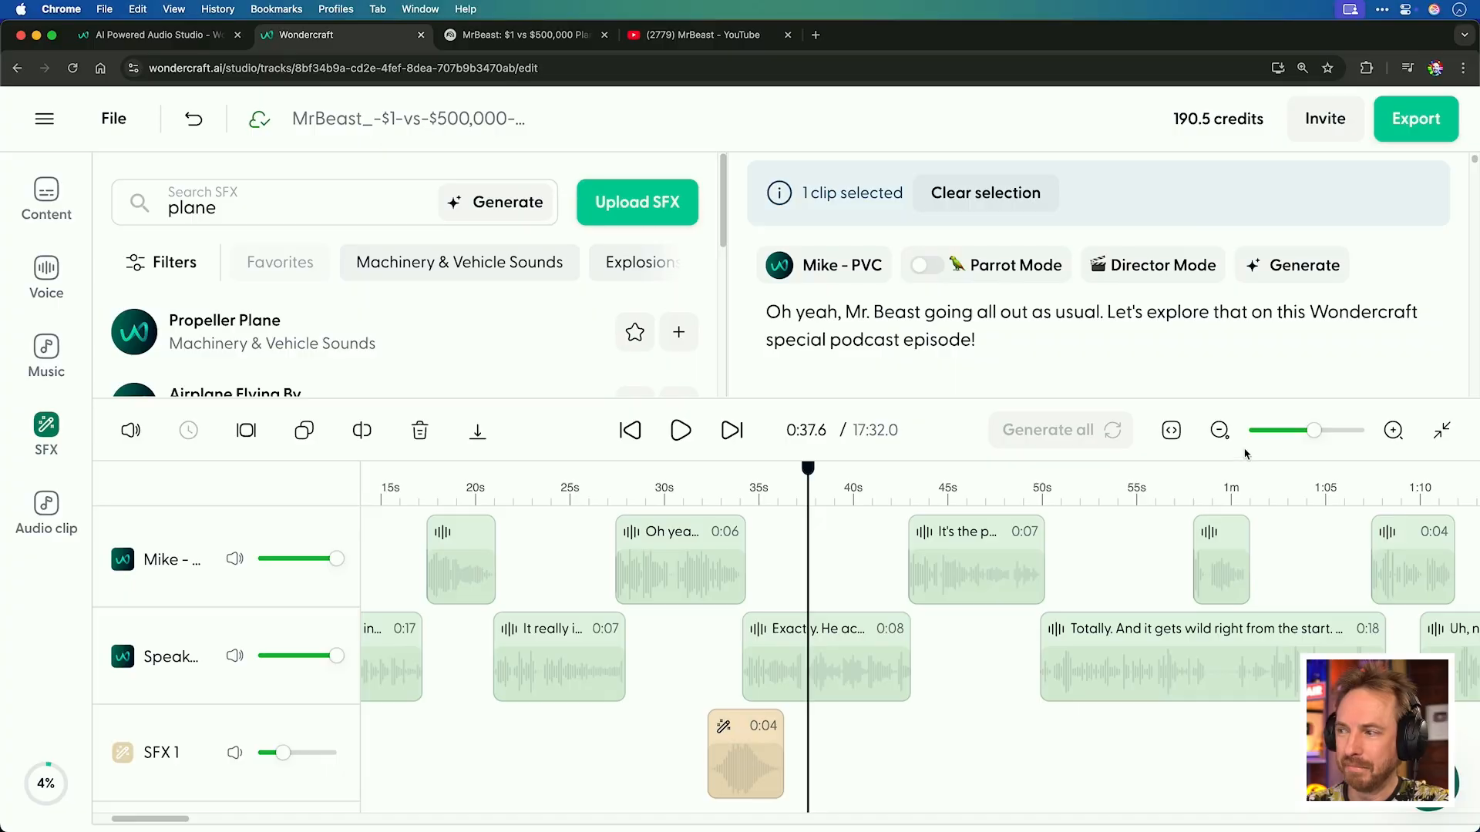
Delete the first five speech clips at the start of the timeline.
left_click_drag(1313, 430, 1301, 434)
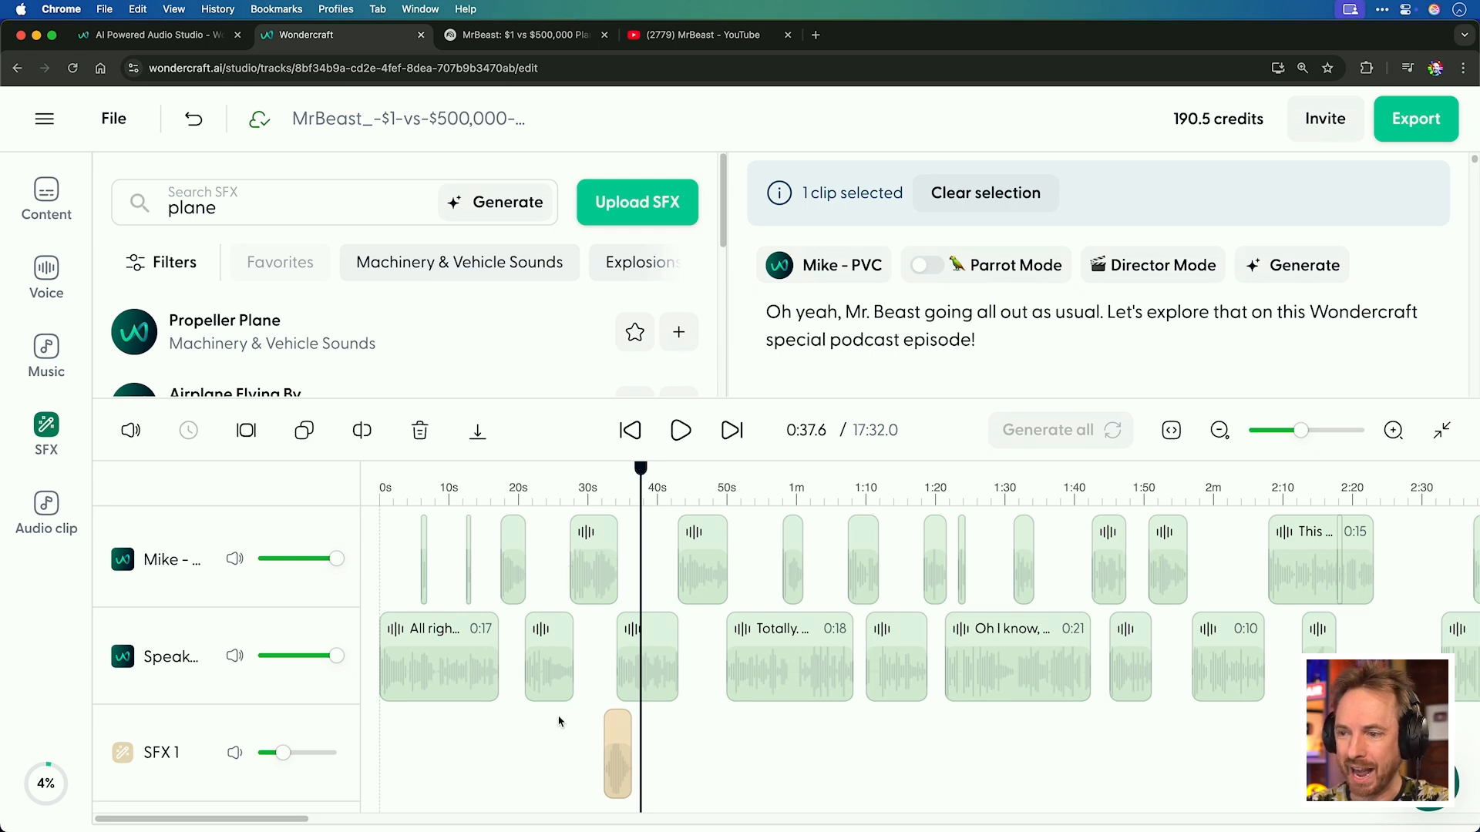
left_click_drag(559, 717, 393, 553)
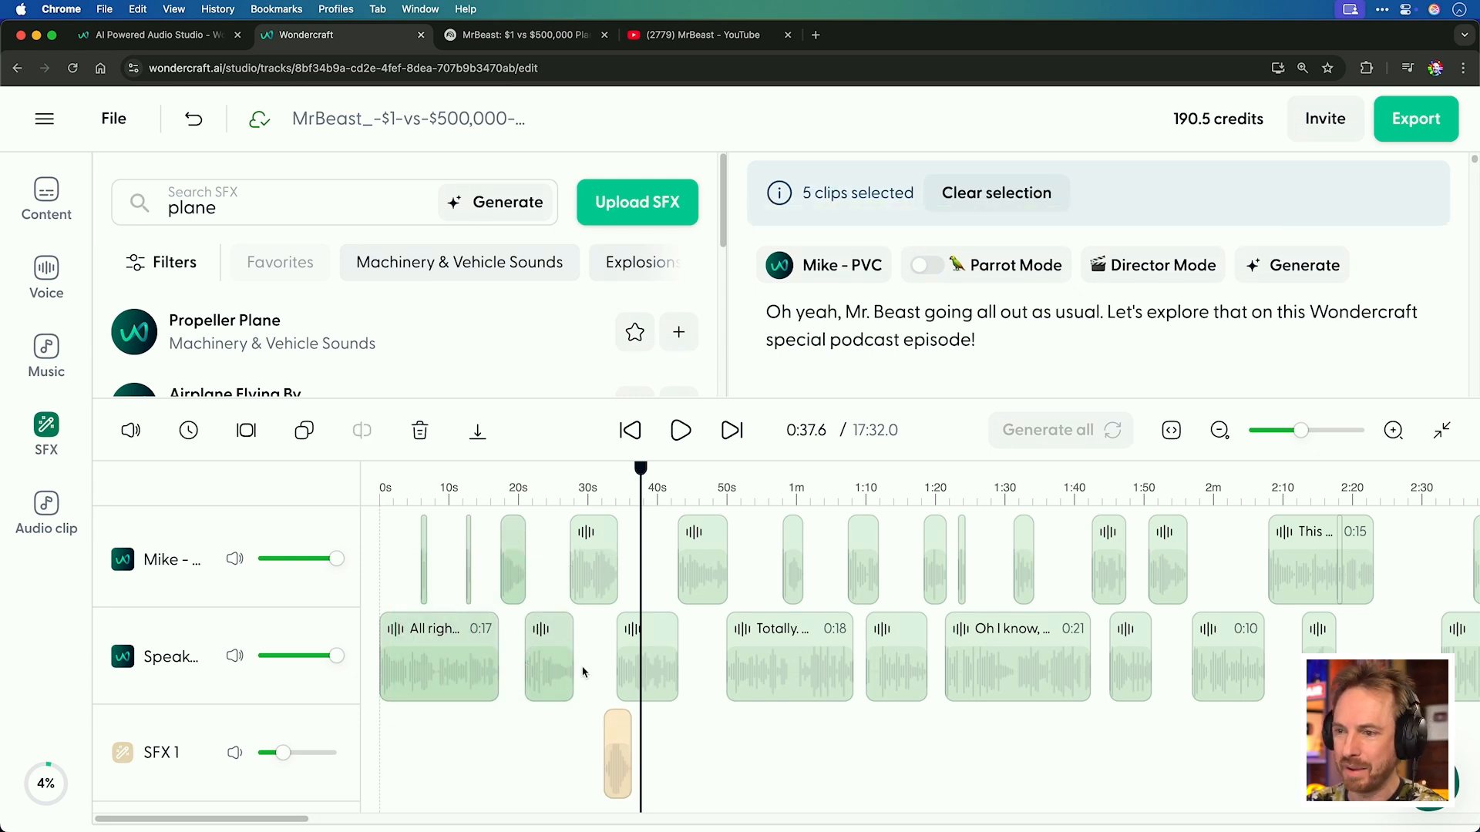
key("Delete")
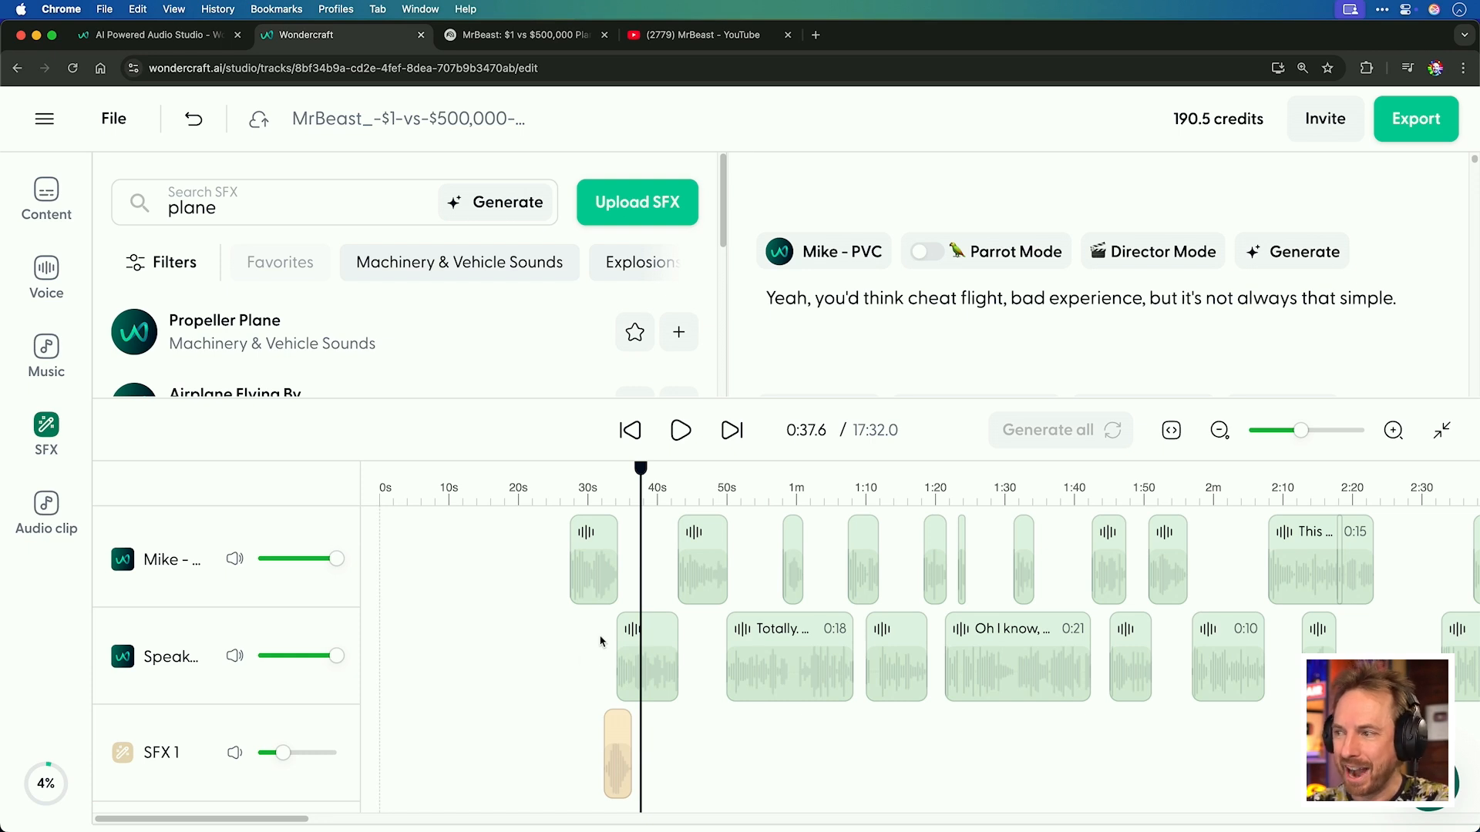
Select all clips and shift them back to the beginning of the timeline.
key("super+a")
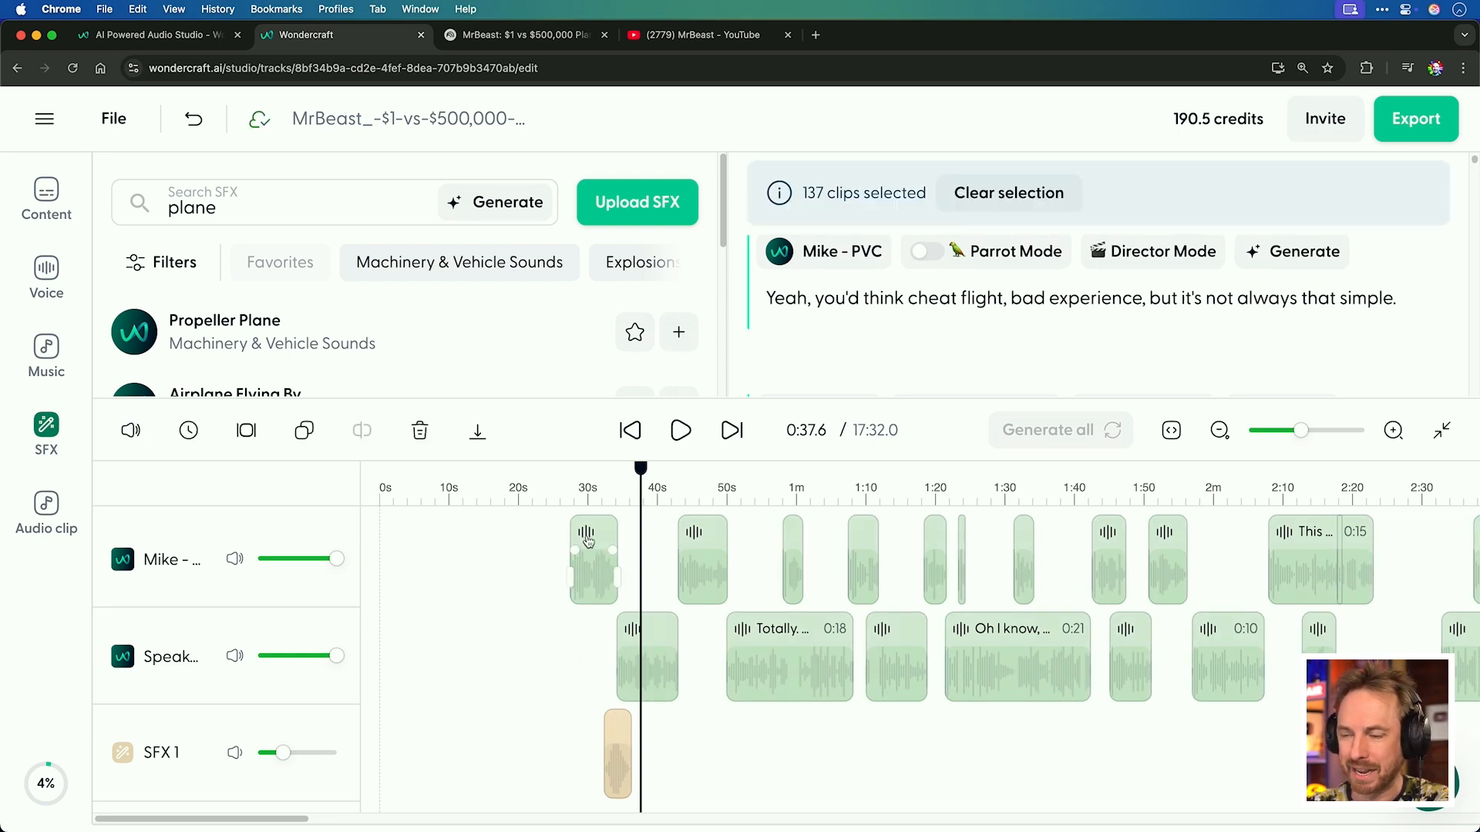
left_click_drag(584, 543, 390, 536)
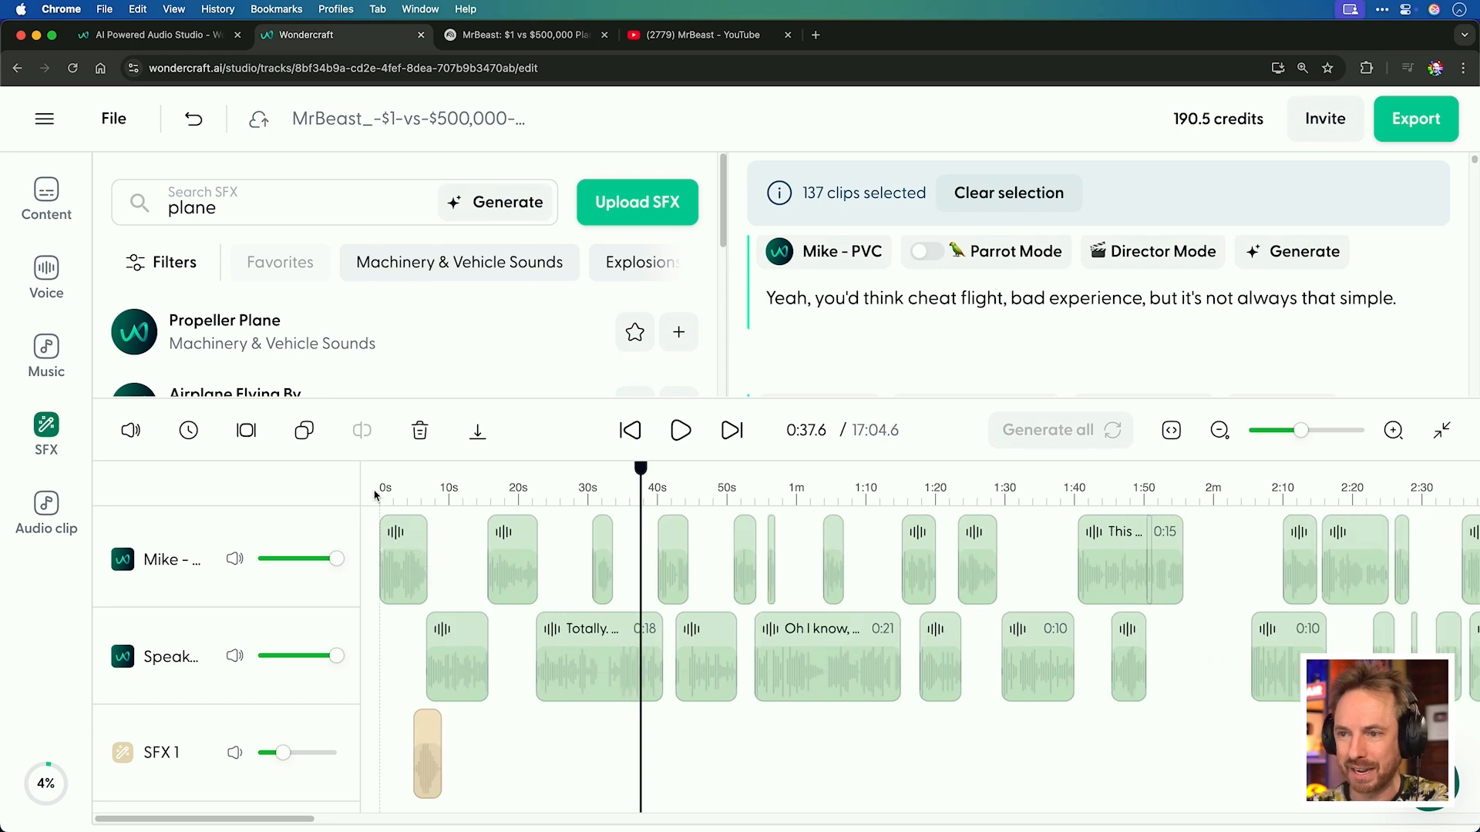
left_click(382, 495)
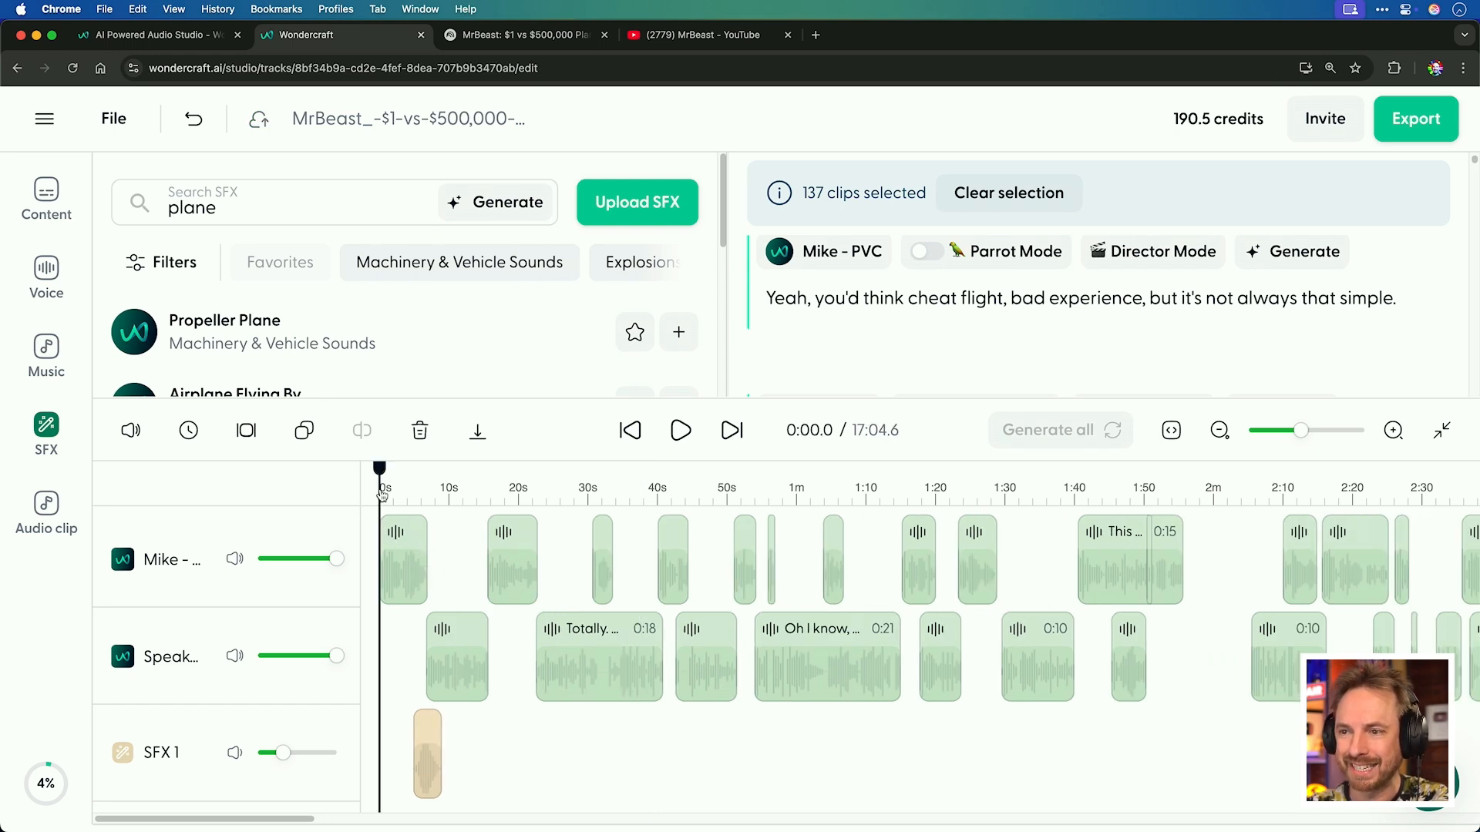
Play the opening of the edited track and return to the start.
left_click(684, 436)
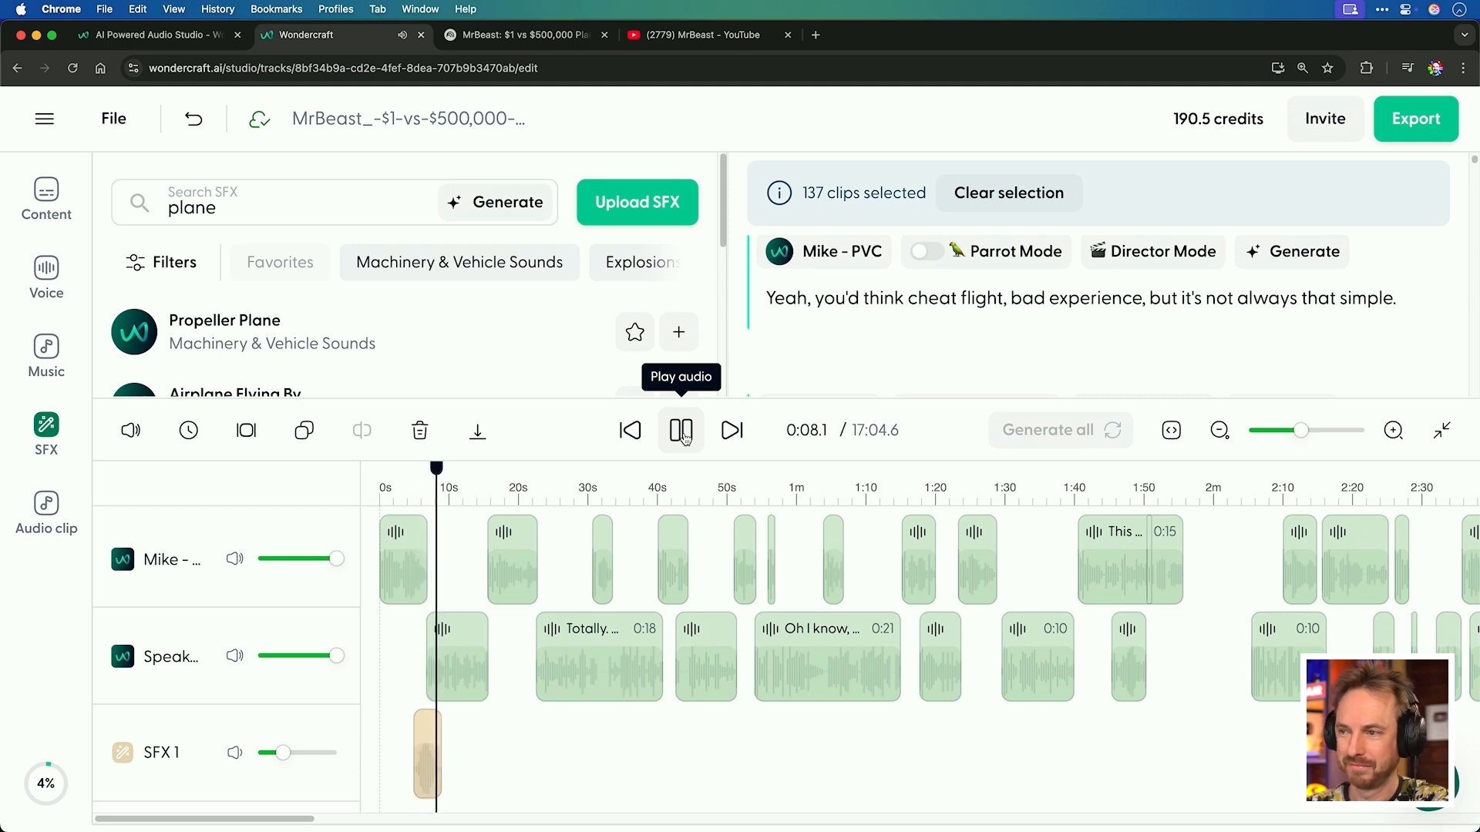
left_click(685, 438)
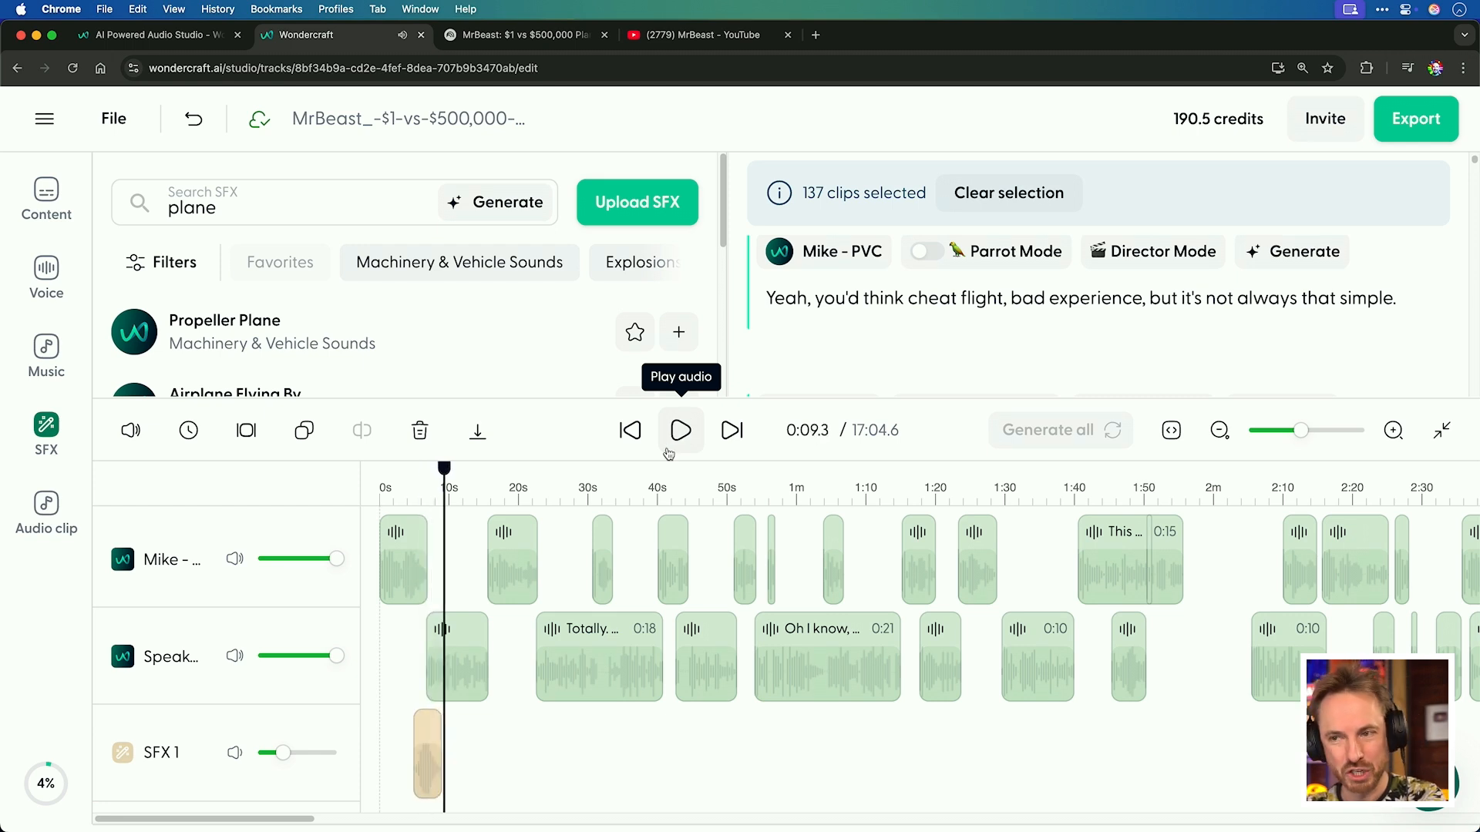
left_click(383, 501)
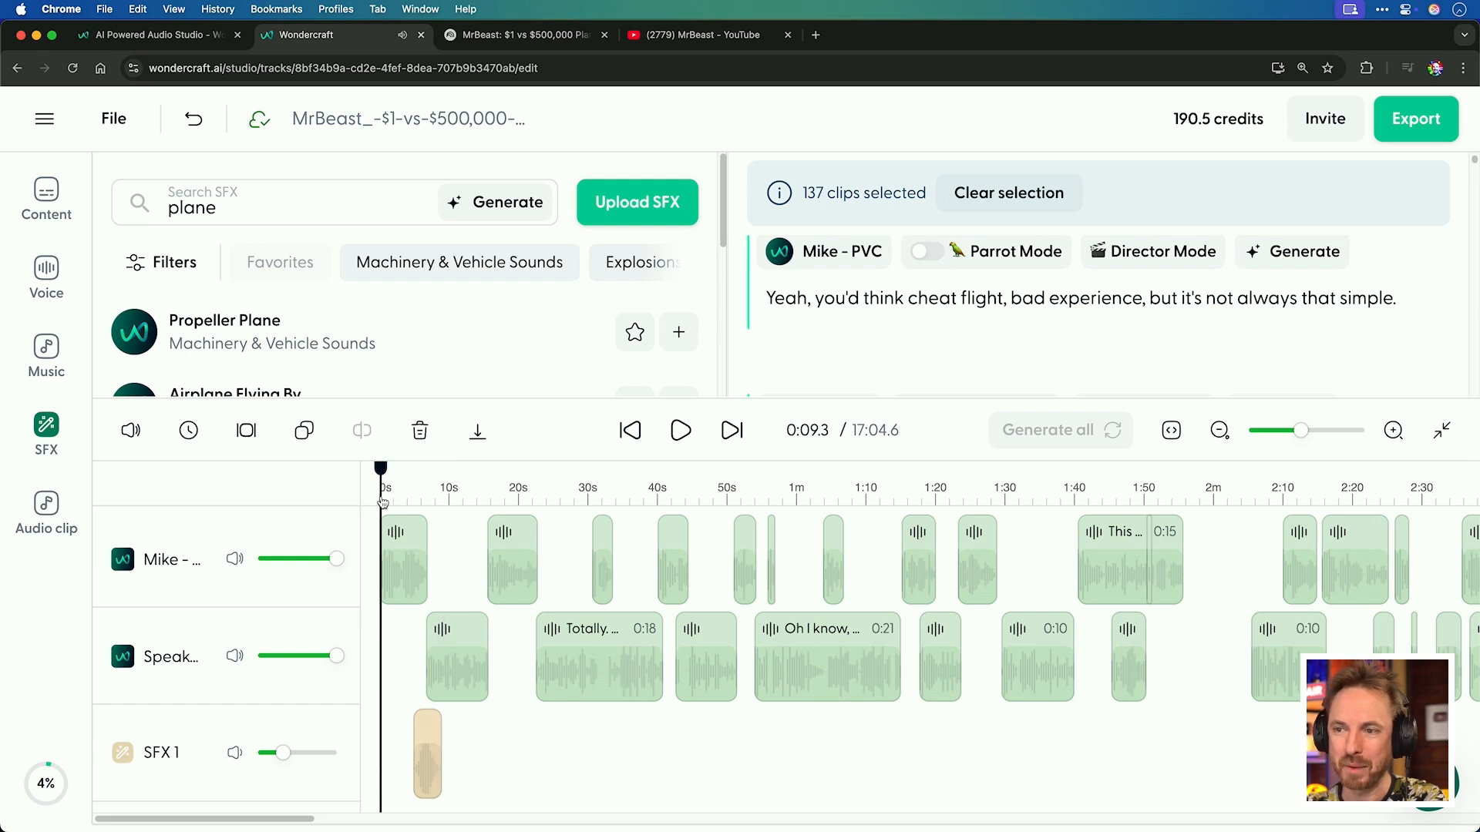
Search music for 'dance', preview a few songs, and add Celestial Dancefloor as a music track.
left_click(48, 356)
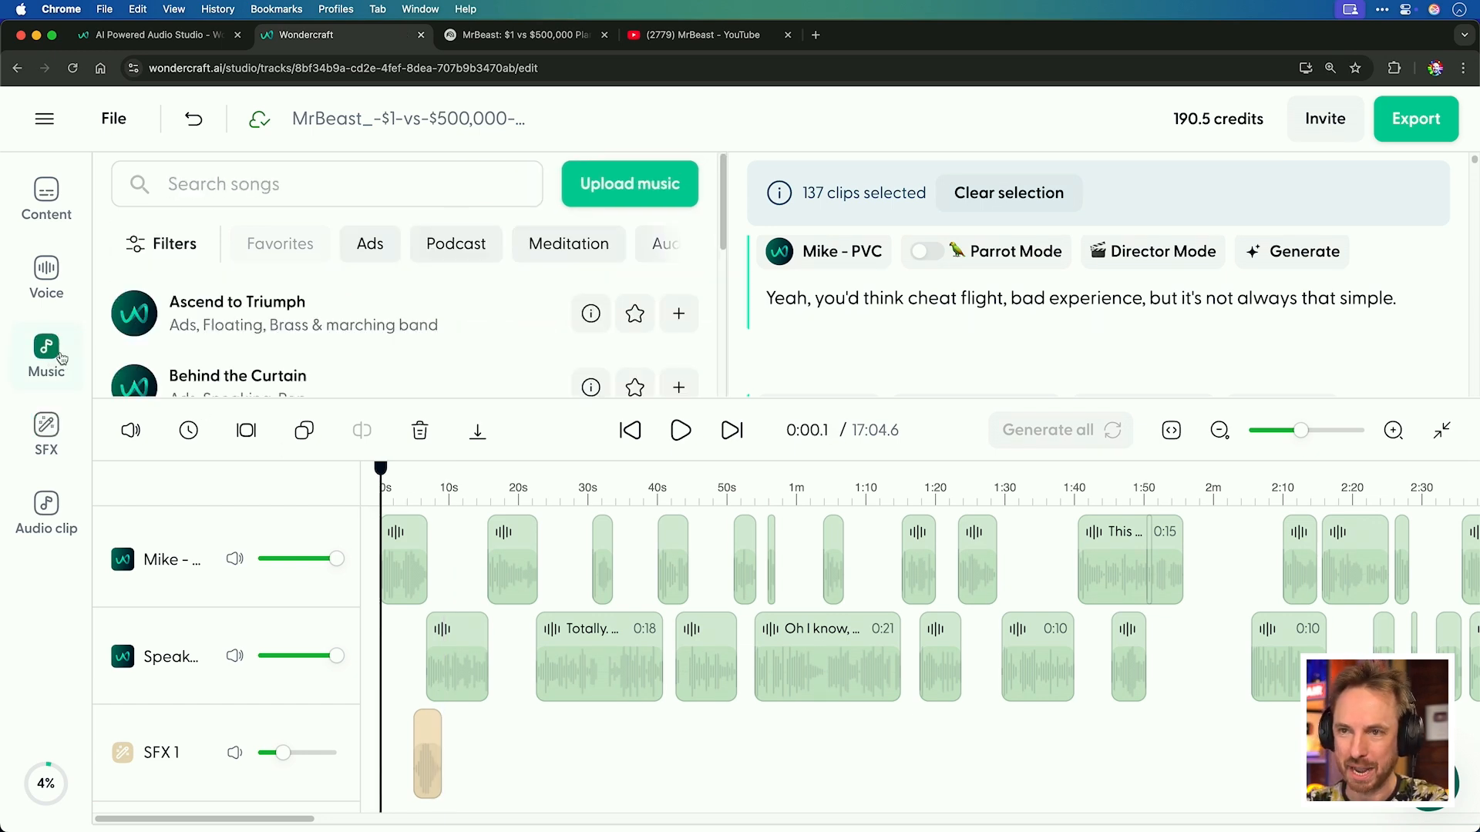
left_click(190, 178)
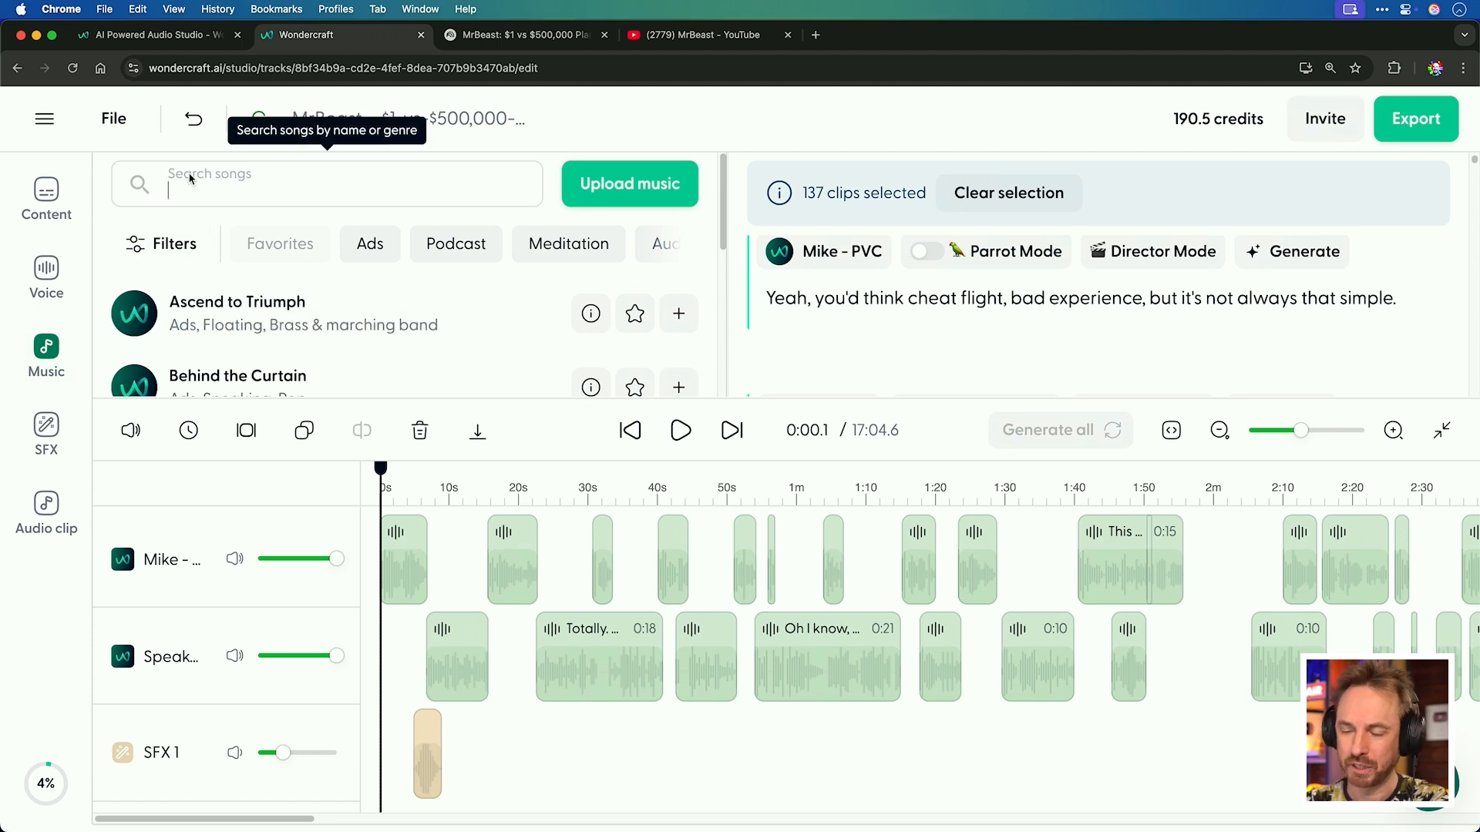
type("dance")
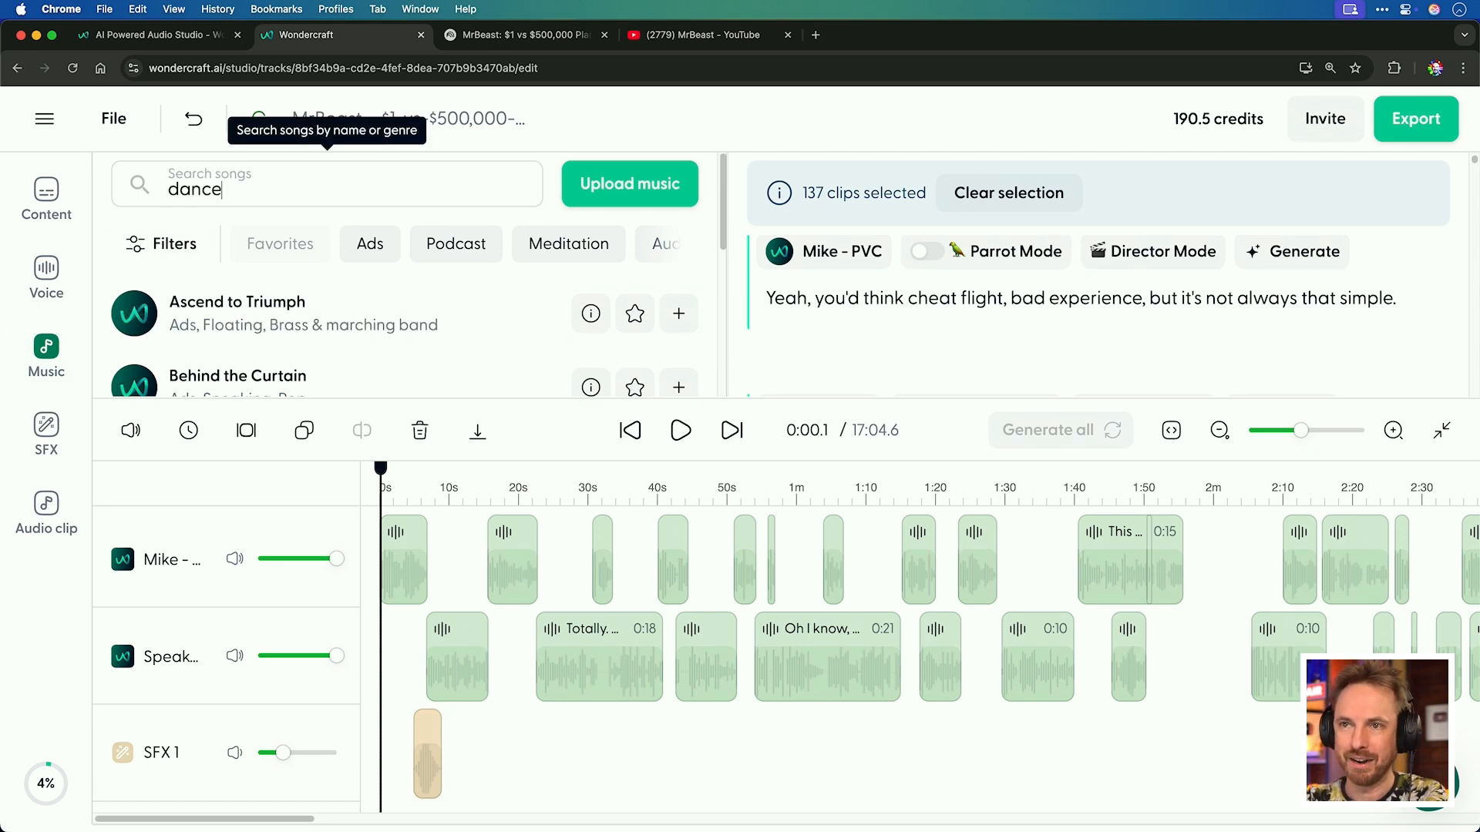
left_click(208, 308)
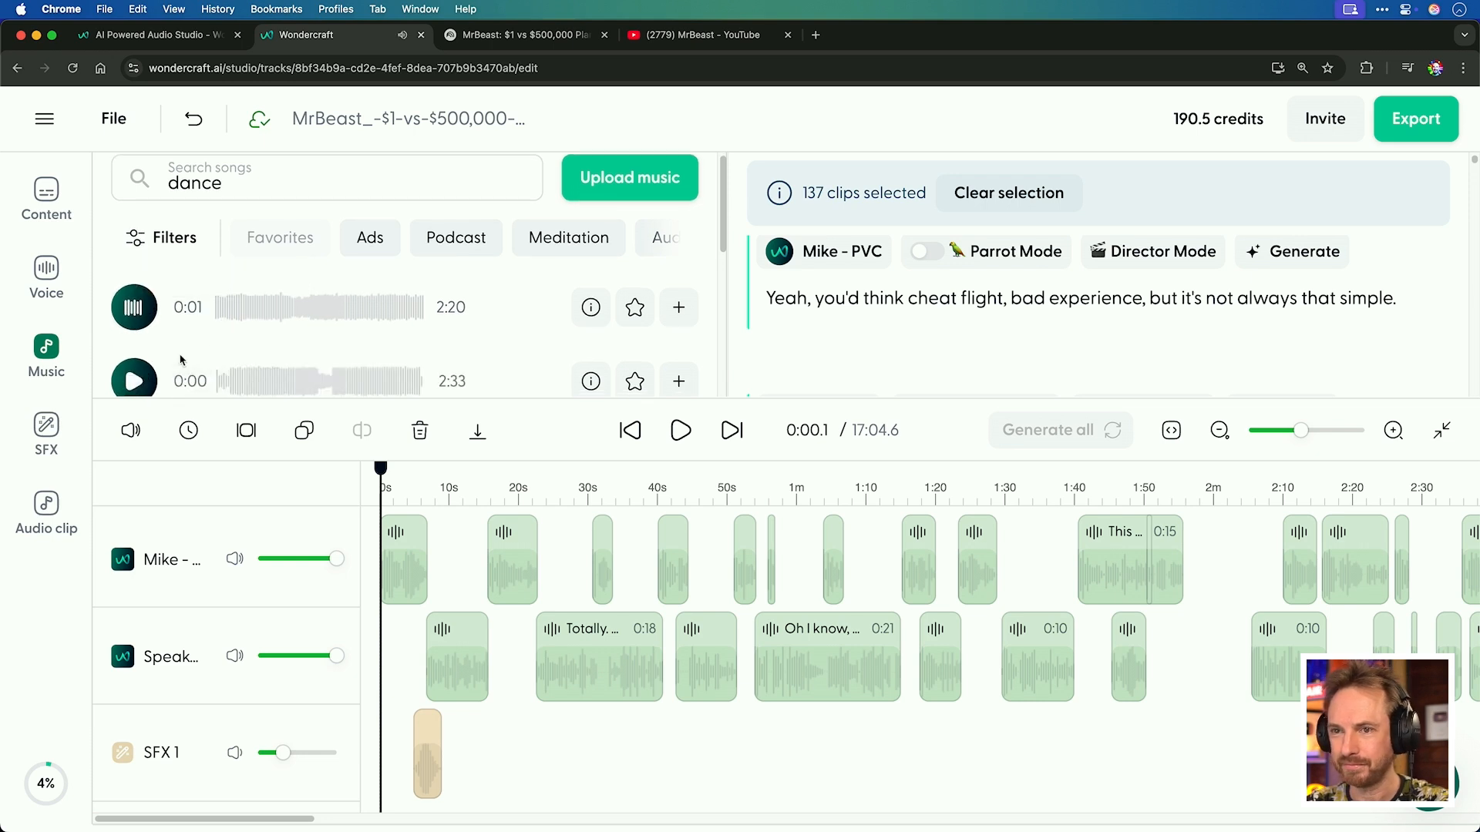
scroll(135, 293, "down", 4)
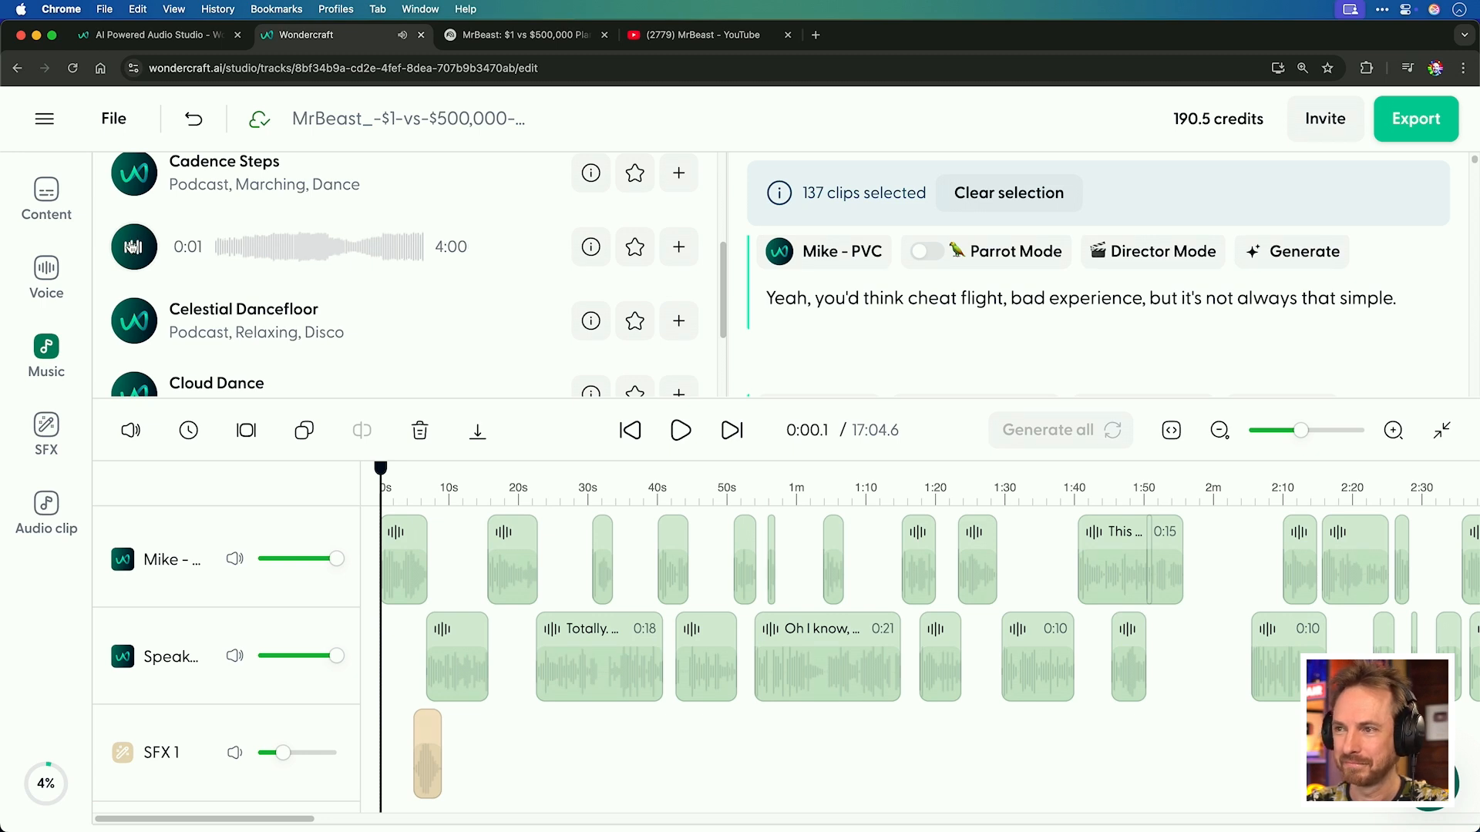
left_click(131, 247)
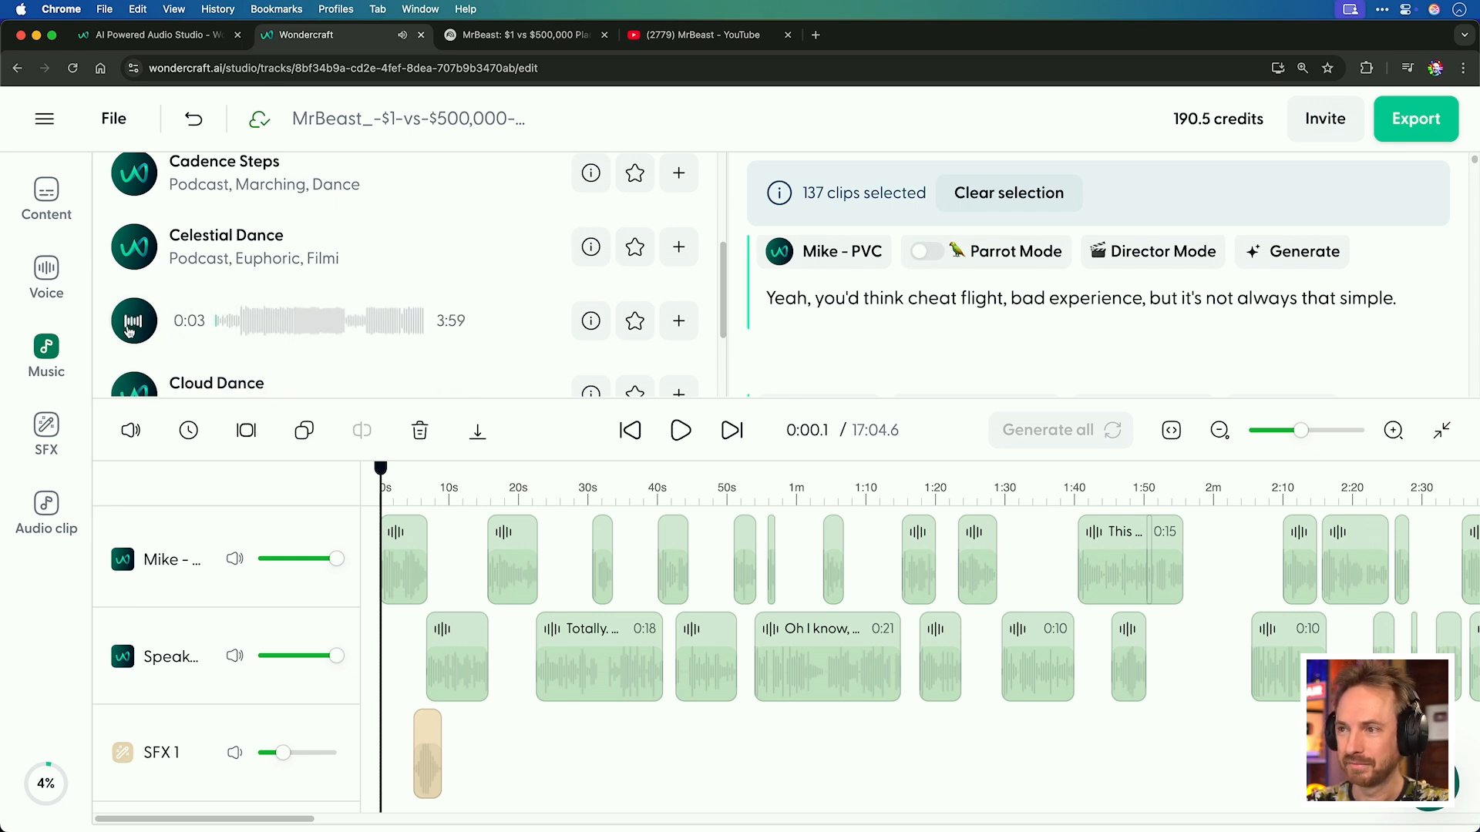
left_click(129, 330)
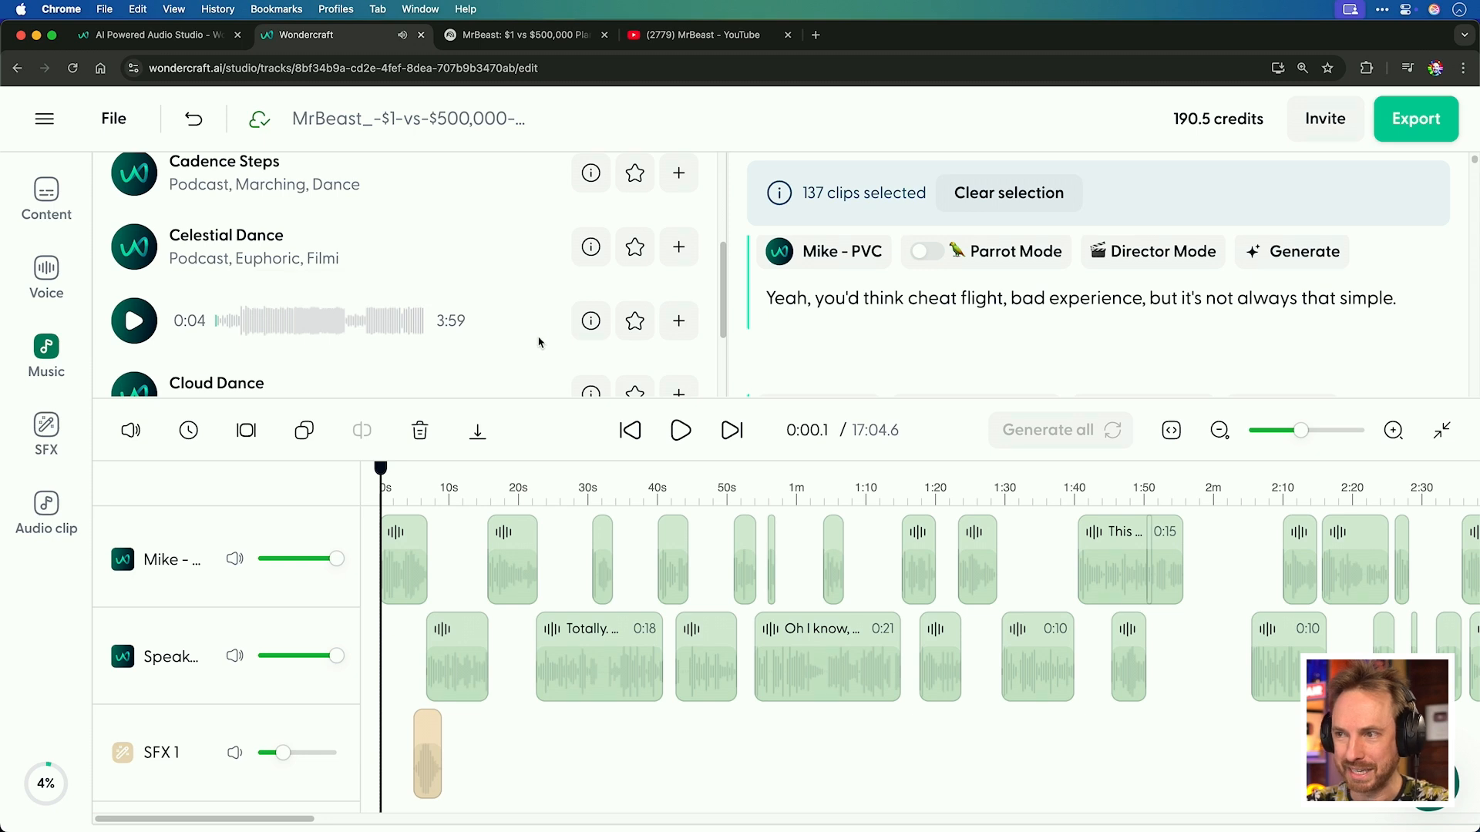
left_click(682, 330)
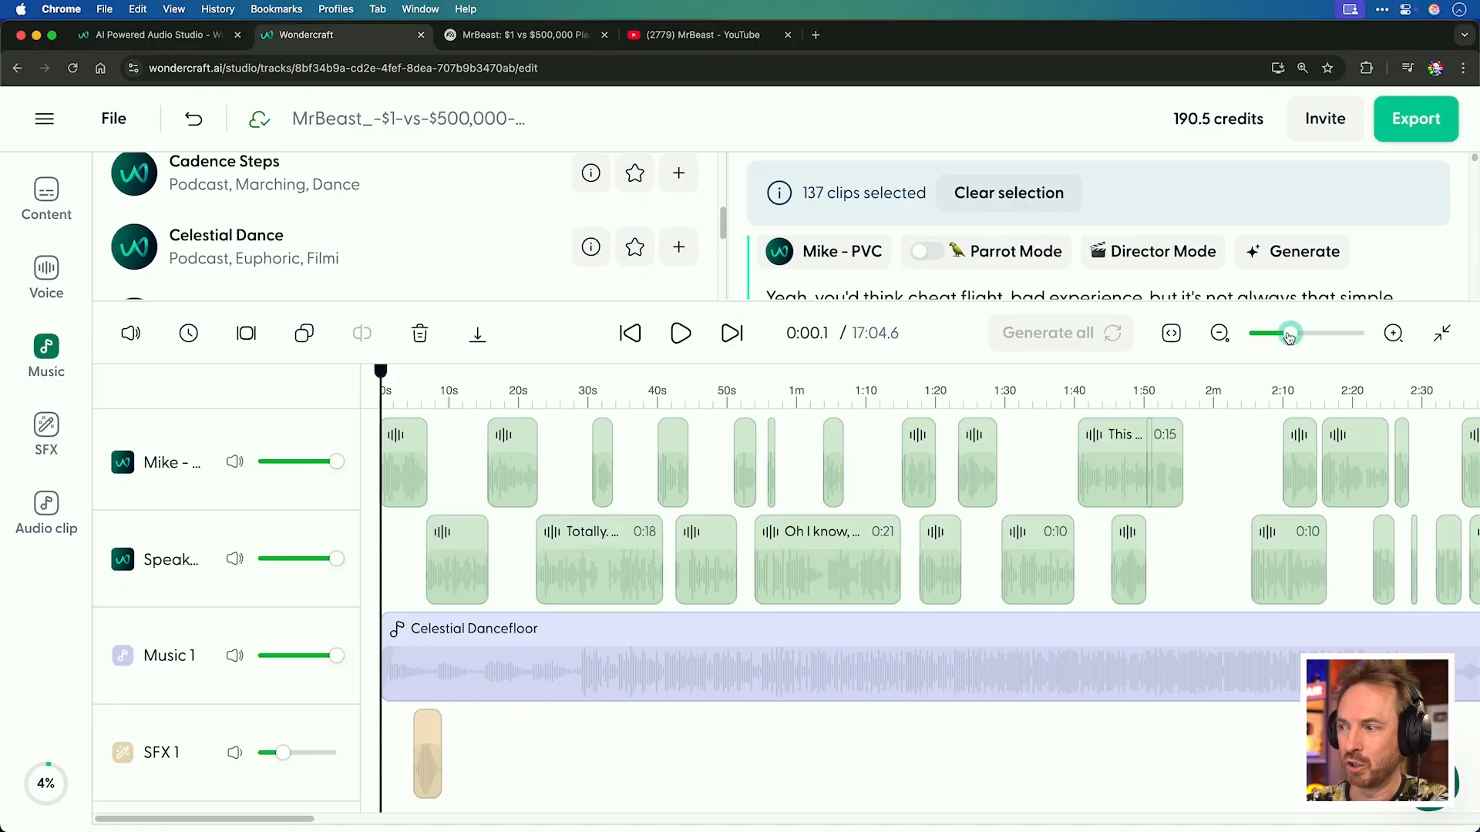
Trim the Celestial Dancefloor music clip down to about 8 seconds at the start of the track.
left_click_drag(1293, 334, 1282, 337)
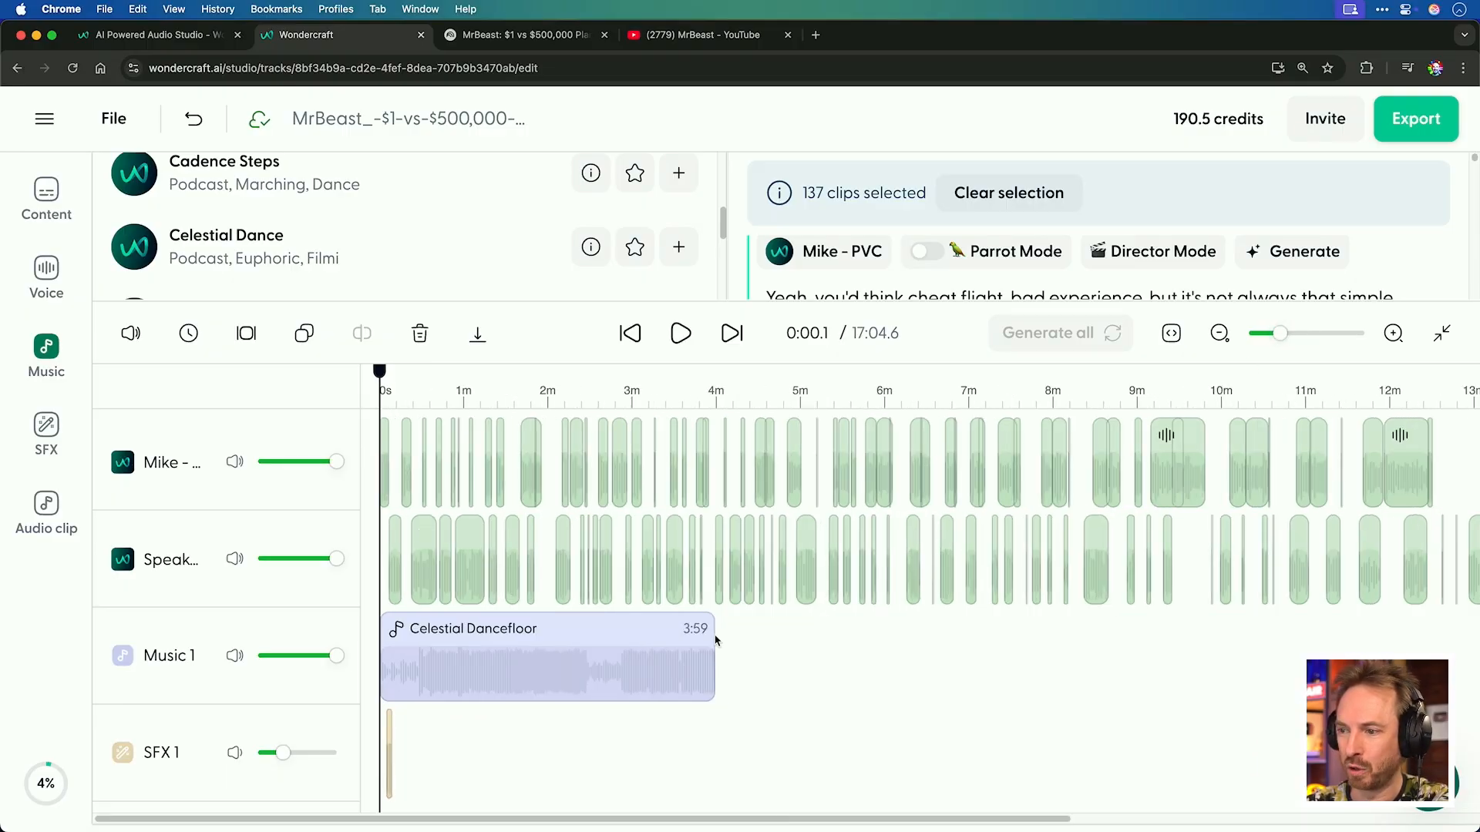
left_click_drag(715, 676, 405, 678)
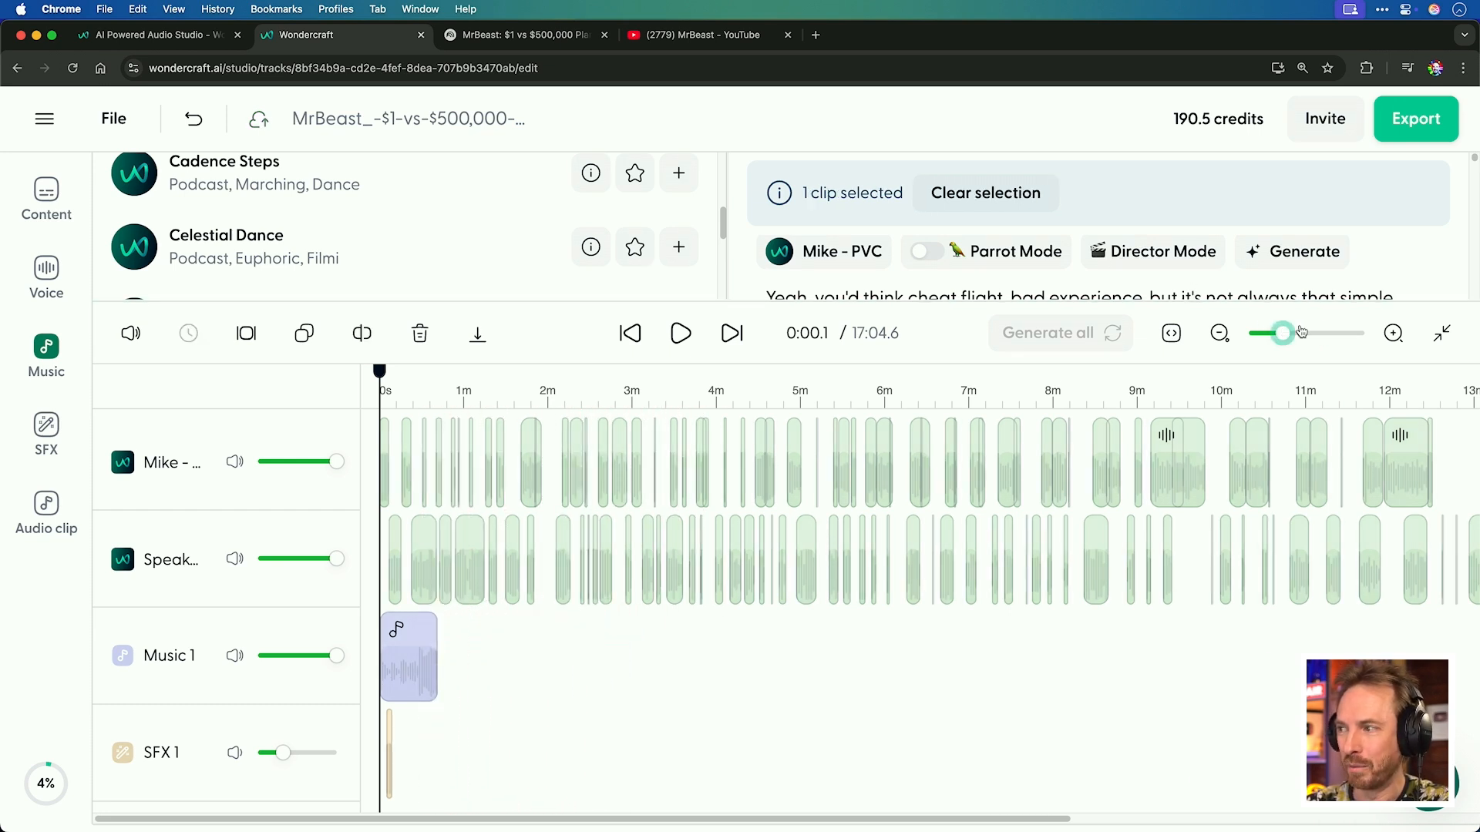
mouse_move(1301, 331)
left_mouse_down()
mouse_move(1334, 333)
mouse_move(1305, 334)
left_mouse_up()
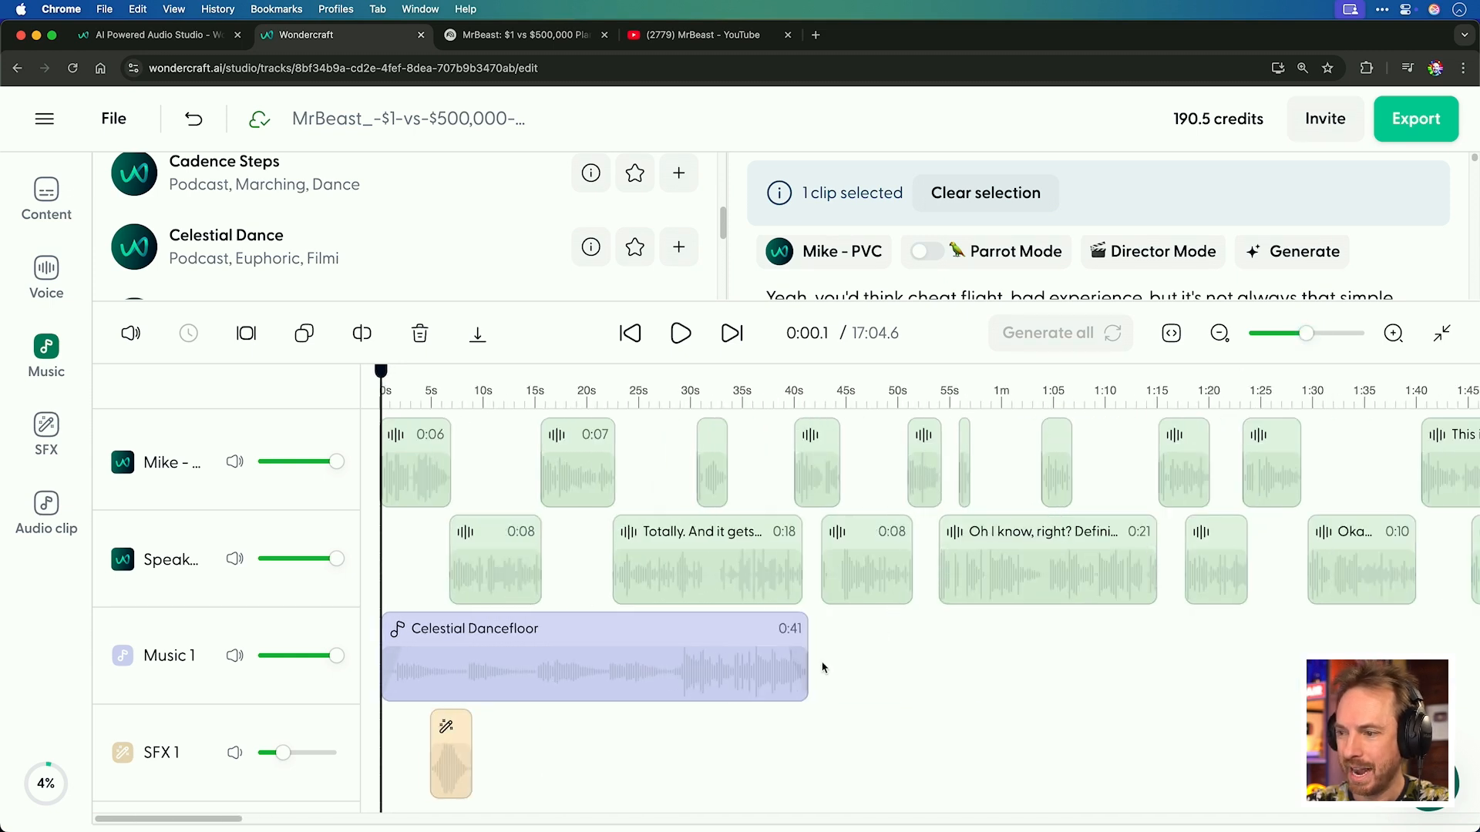
left_click_drag(806, 669, 466, 666)
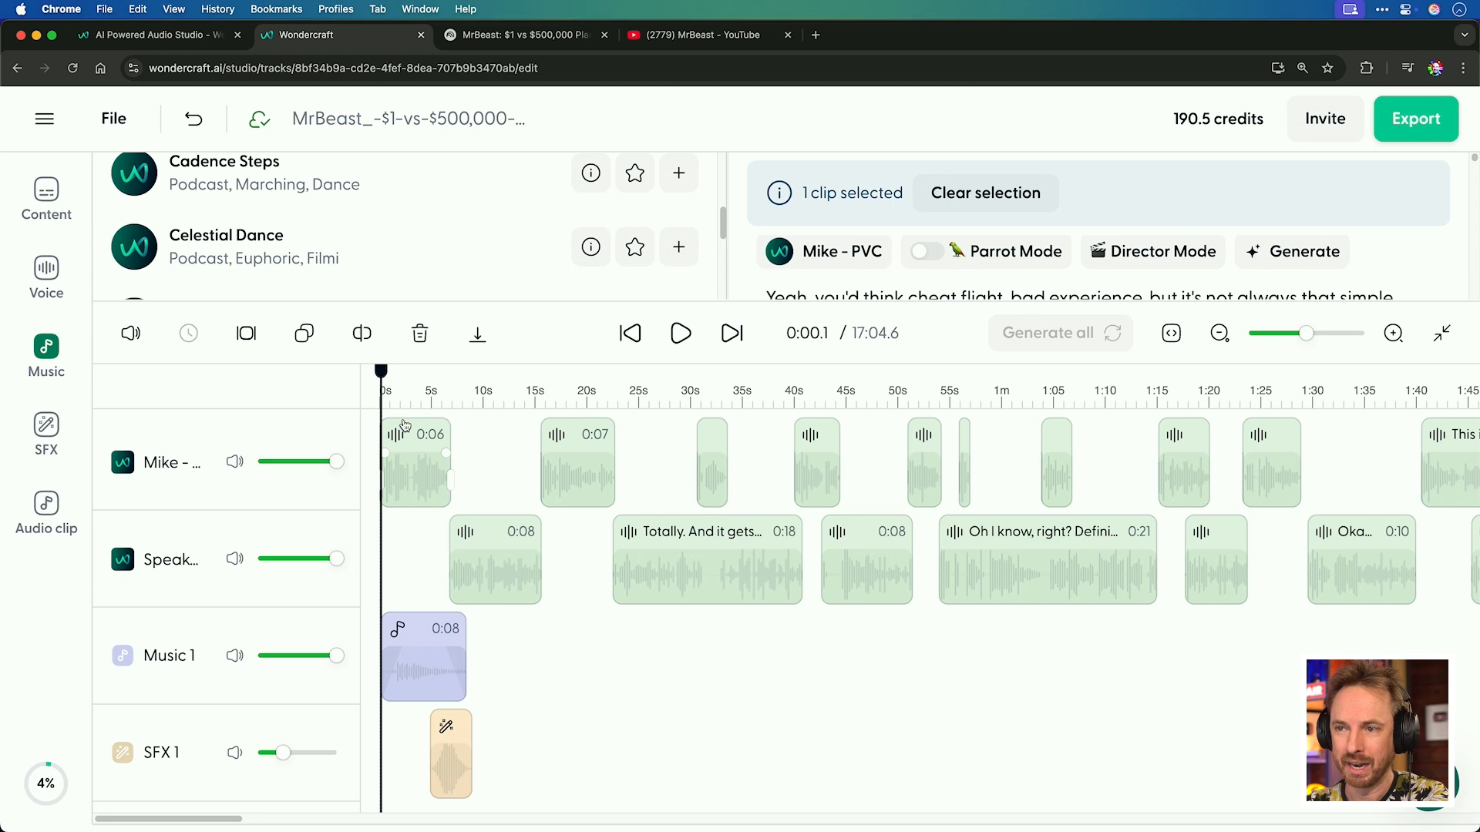
Preview the opening with the trimmed music and lower the Music 1 track volume.
left_click(678, 347)
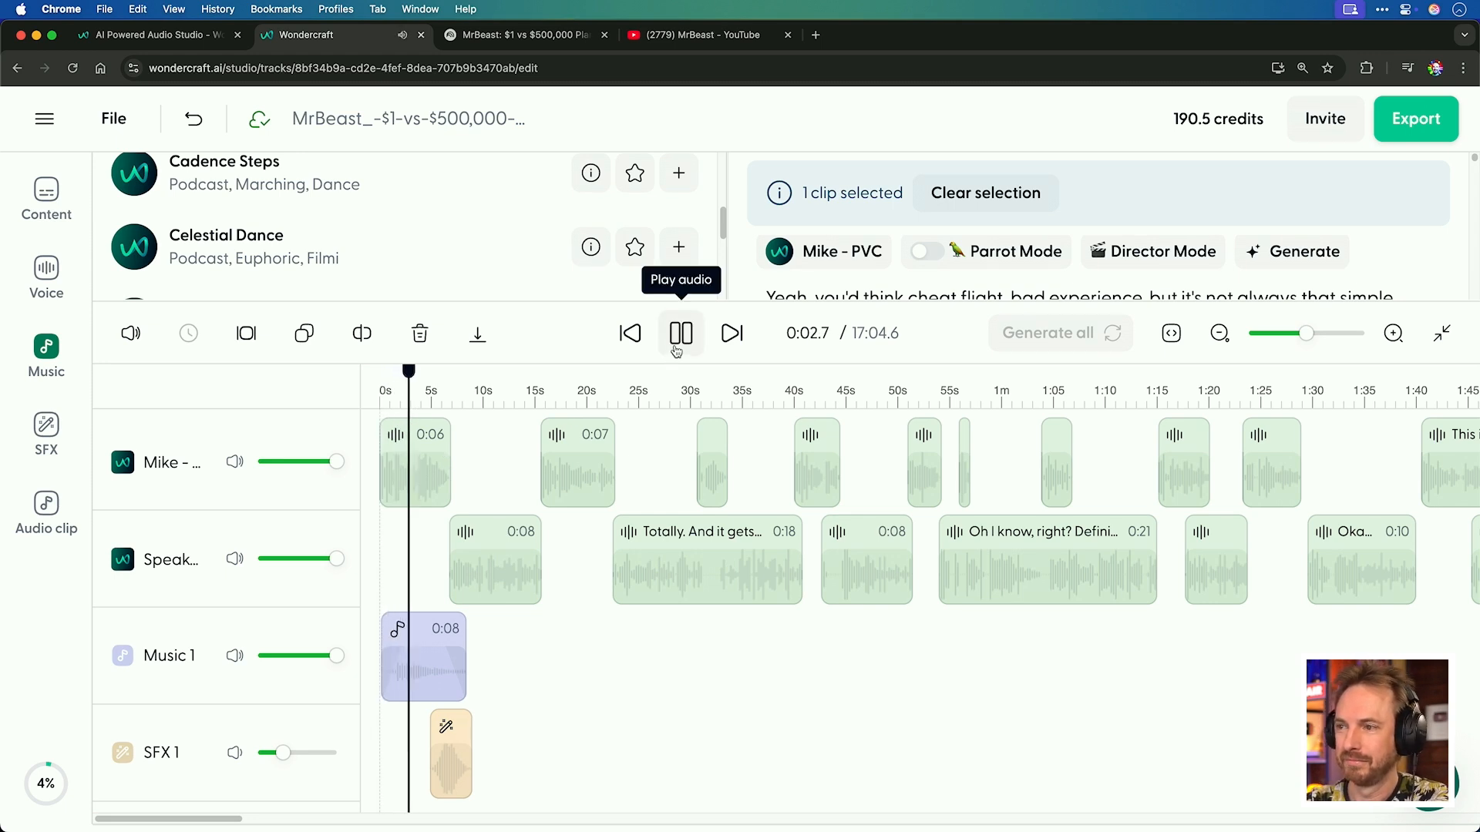
left_click(672, 359)
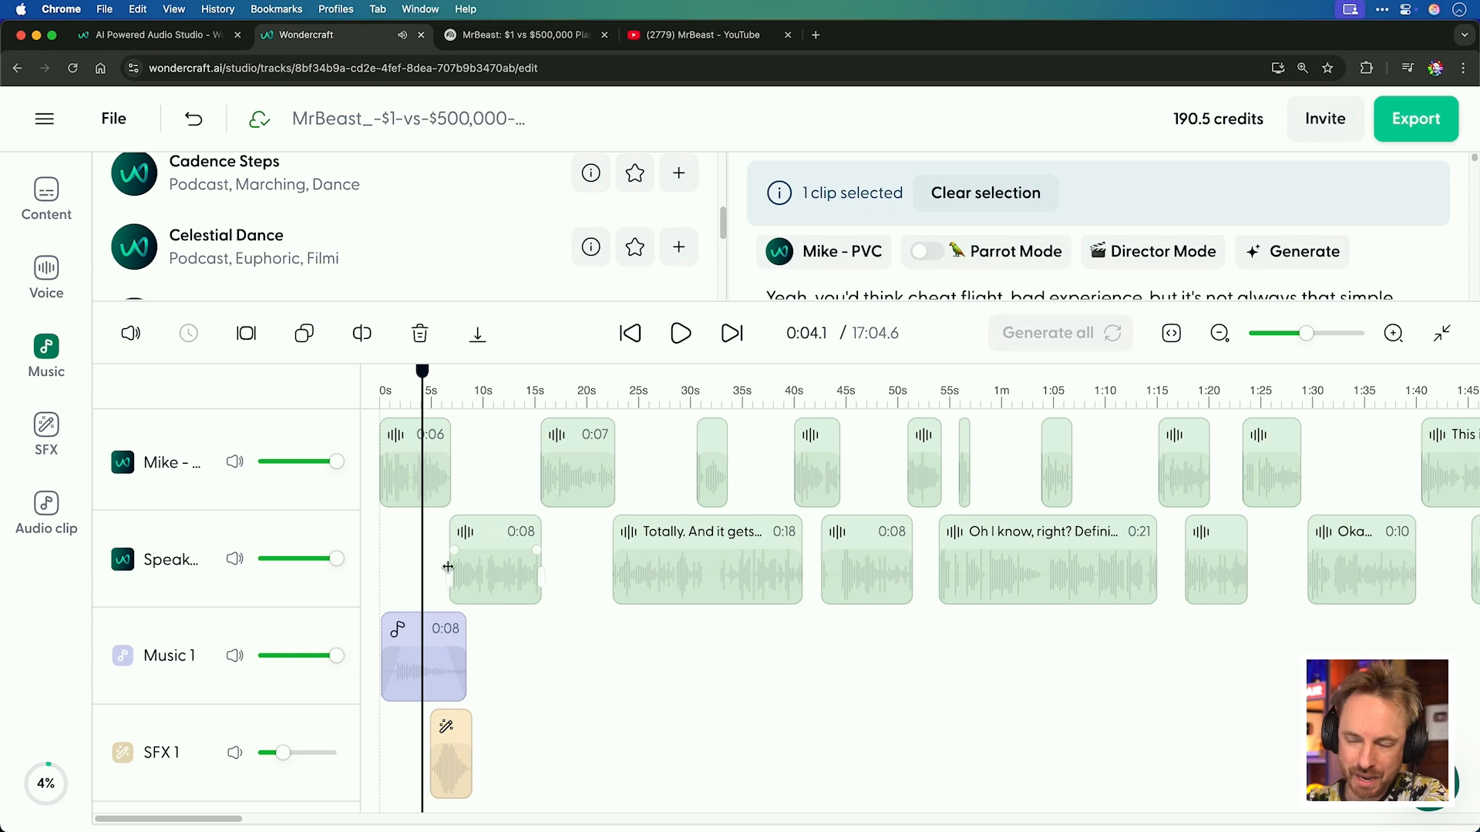
left_click_drag(332, 656, 289, 659)
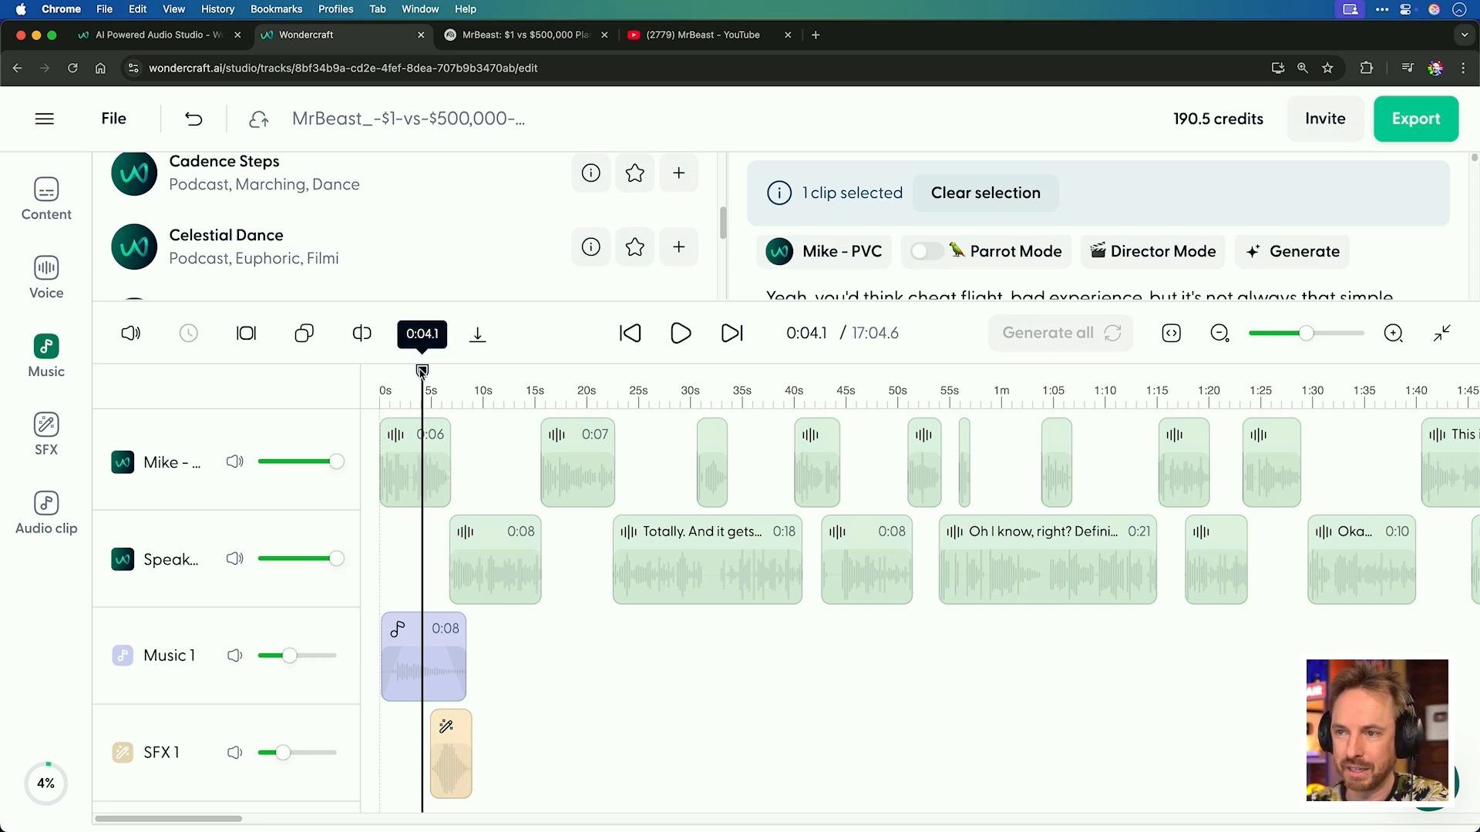
Replay the track from the beginning to hear the intro with the quieter music.
left_click(382, 384)
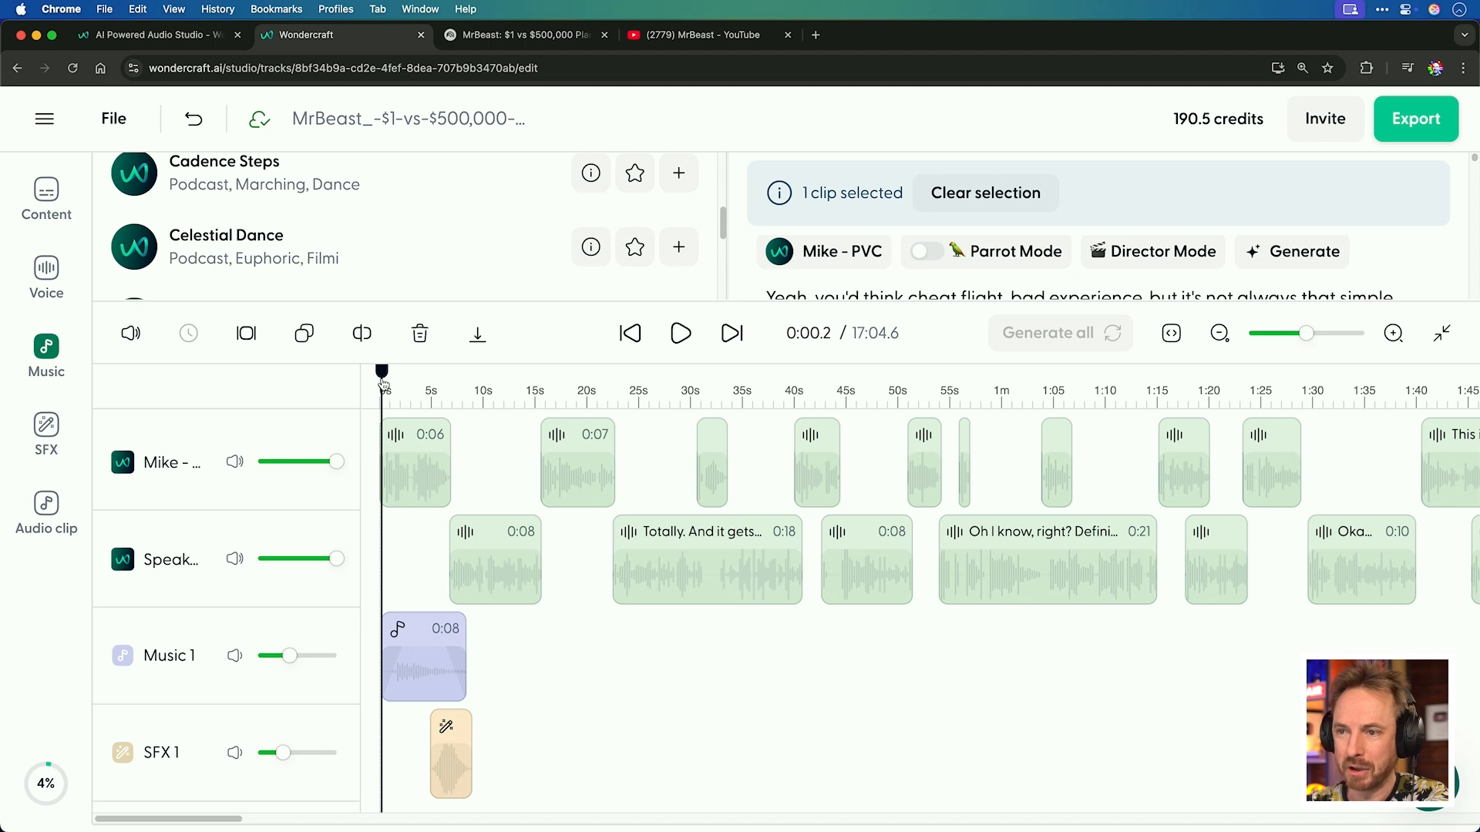
left_click_drag(383, 384, 382, 385)
left_click(691, 349)
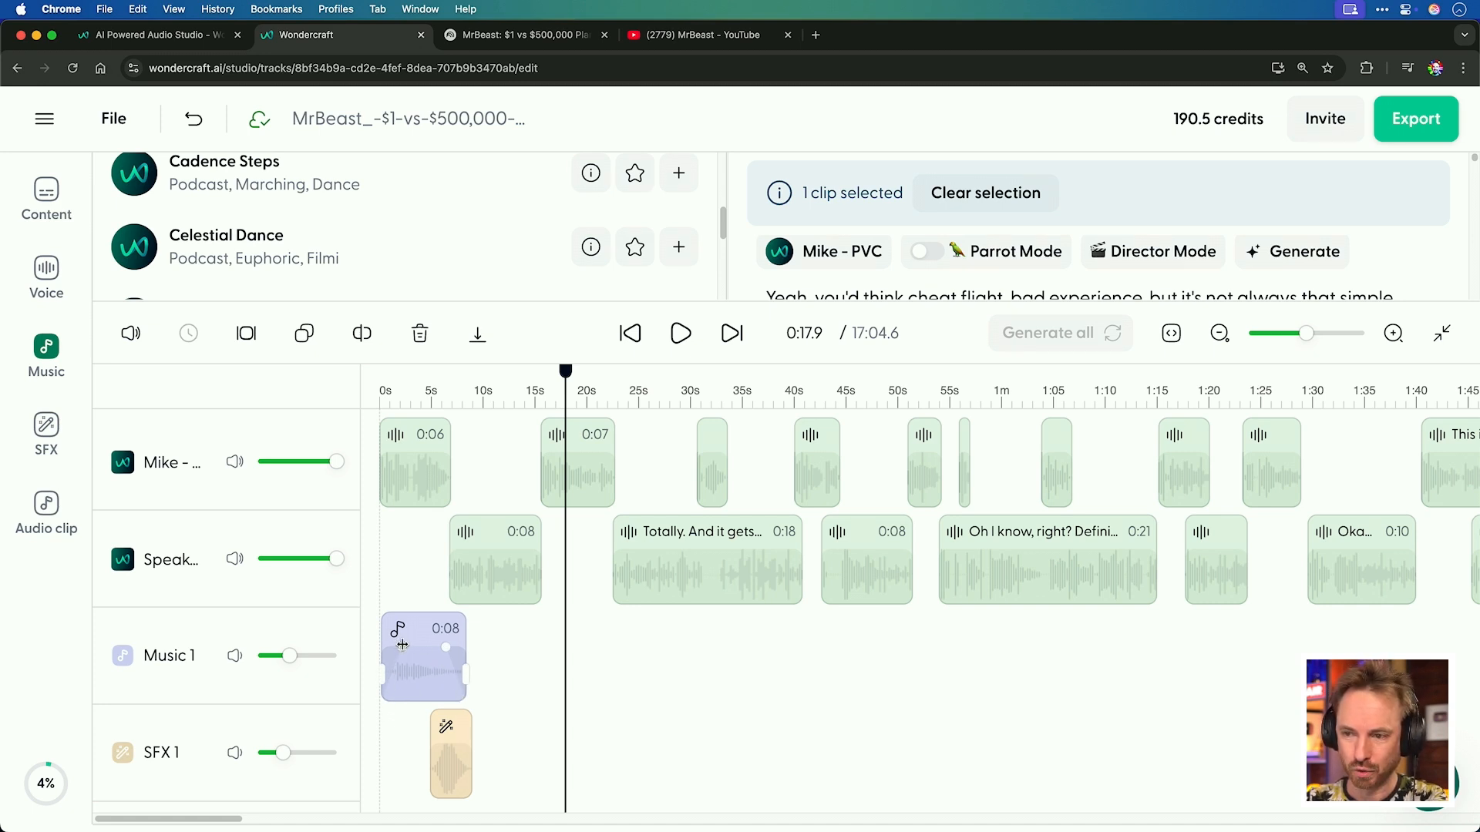
left_click_drag(402, 644, 387, 645)
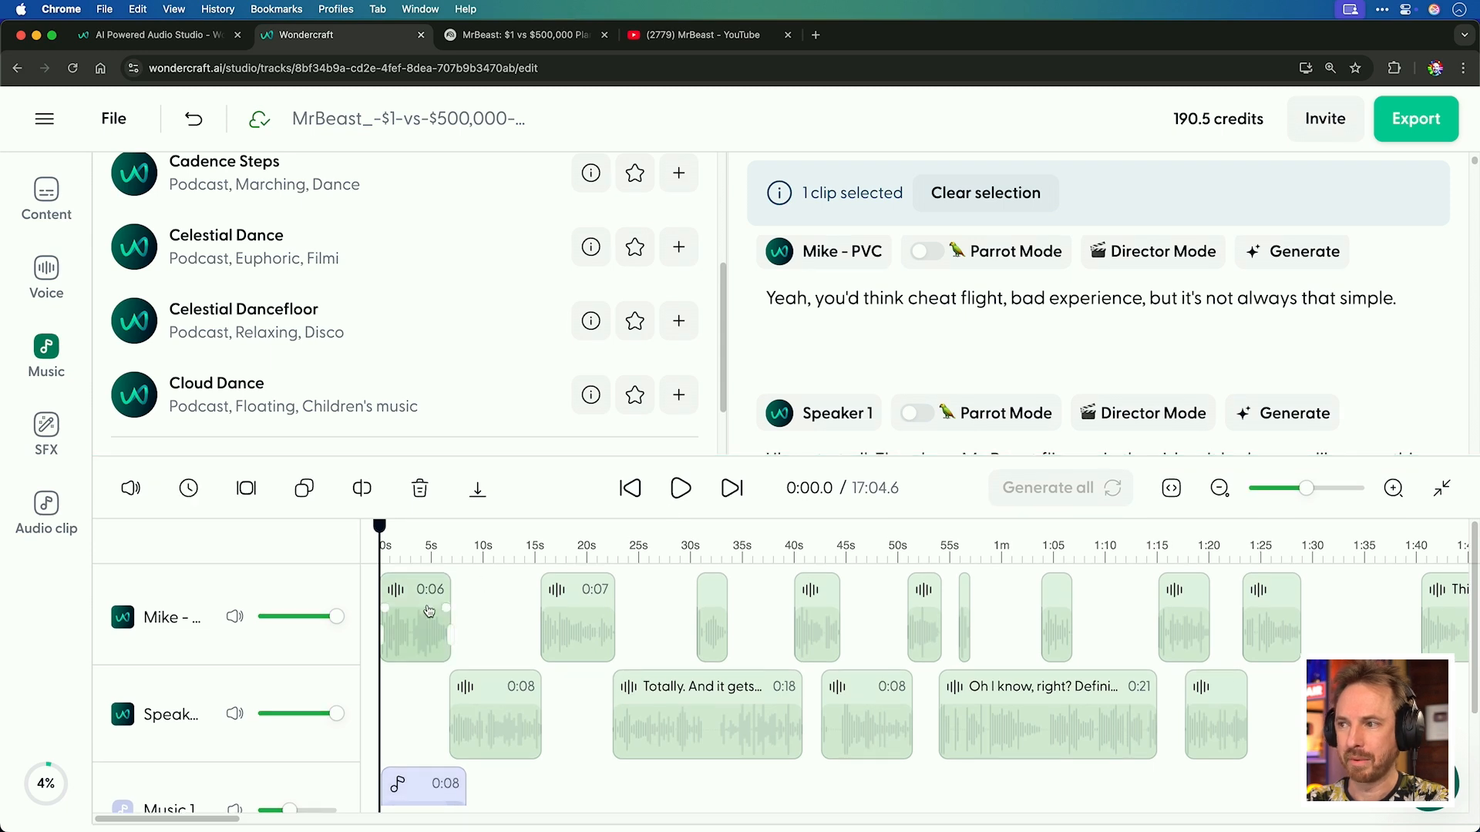
Play the first Mike clip's opening line and return to the start.
scroll(886, 339, "up", 10)
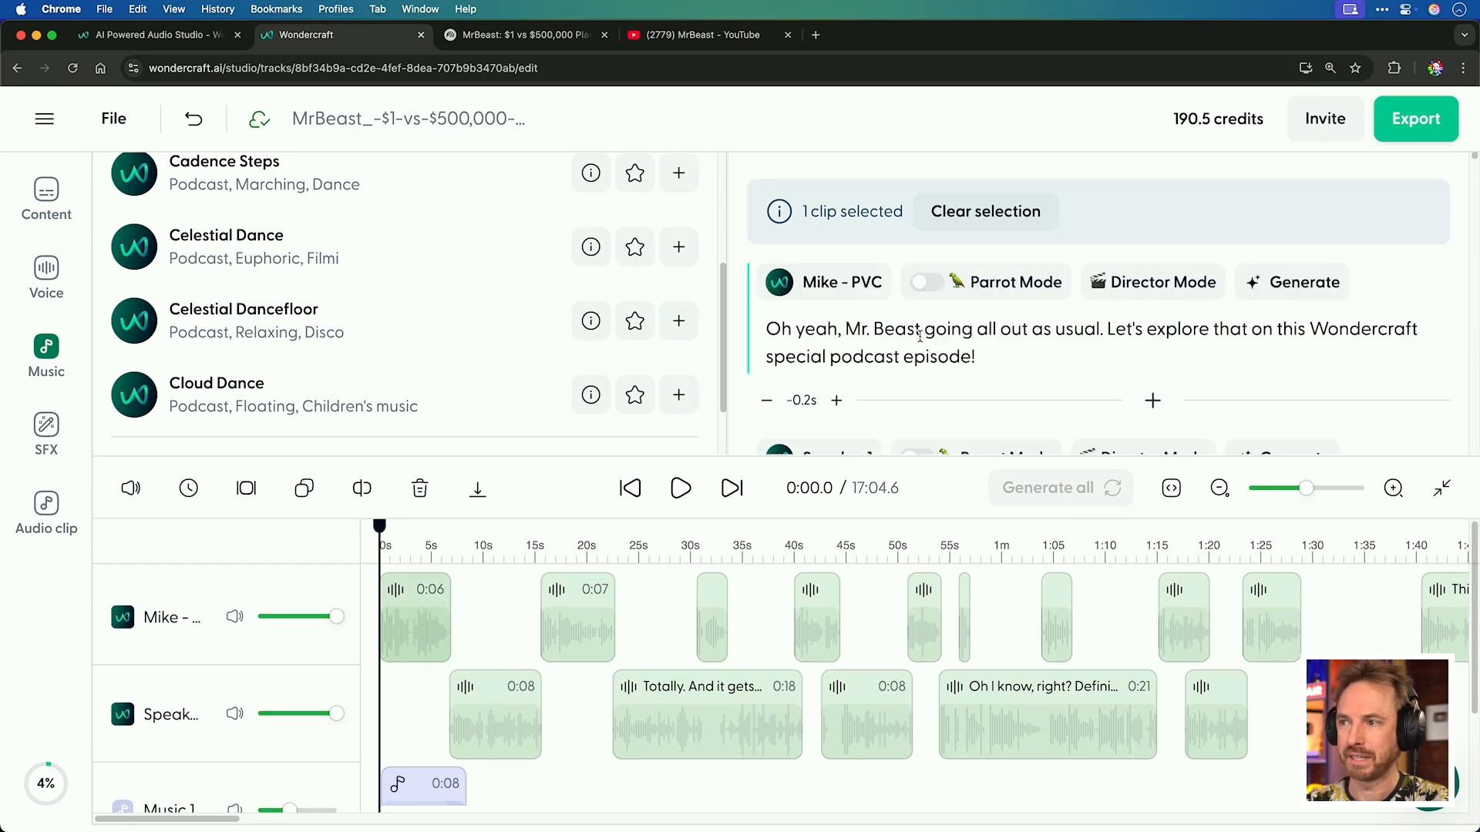
key("space")
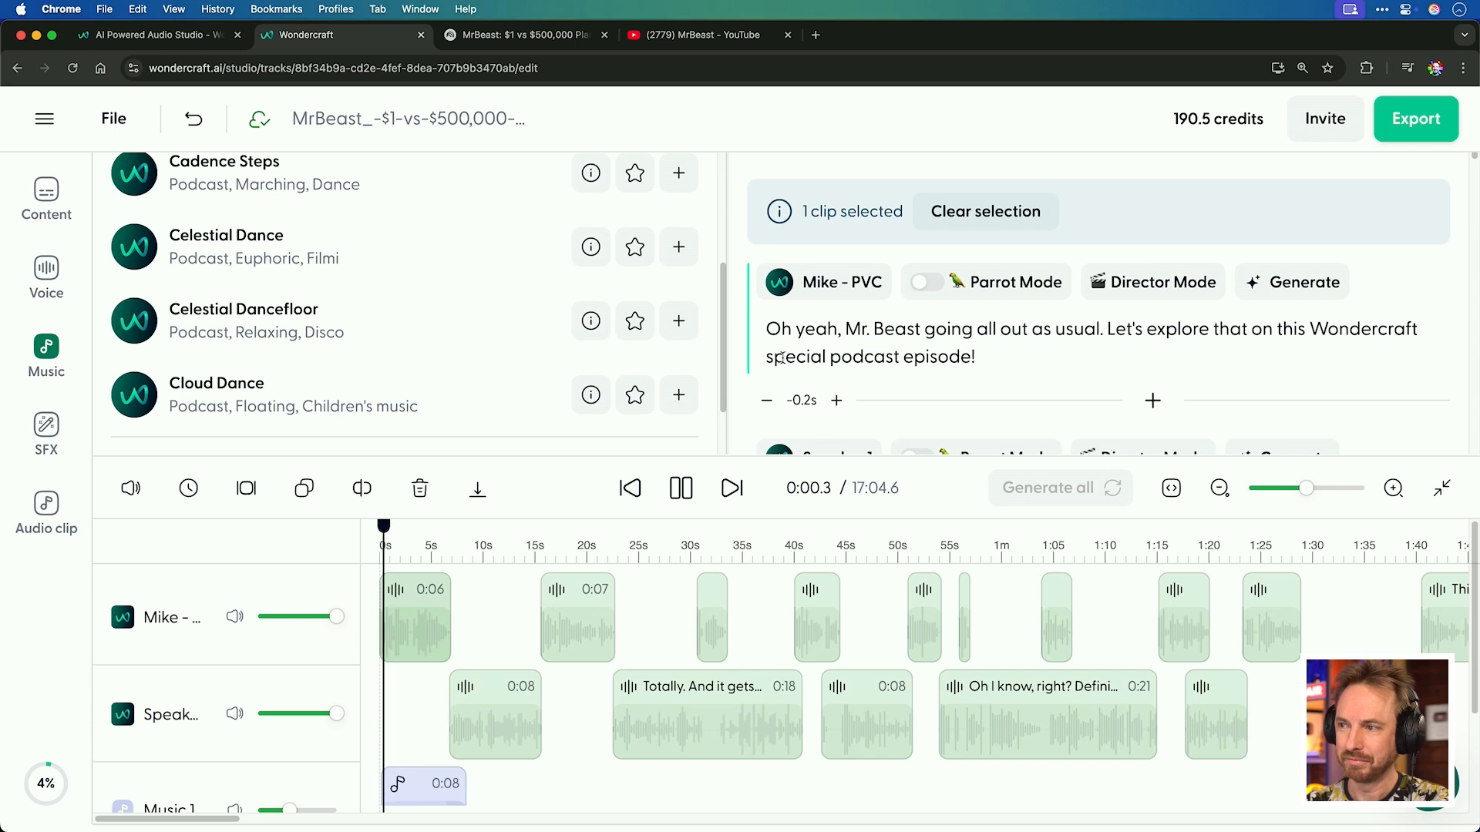
left_click(681, 494)
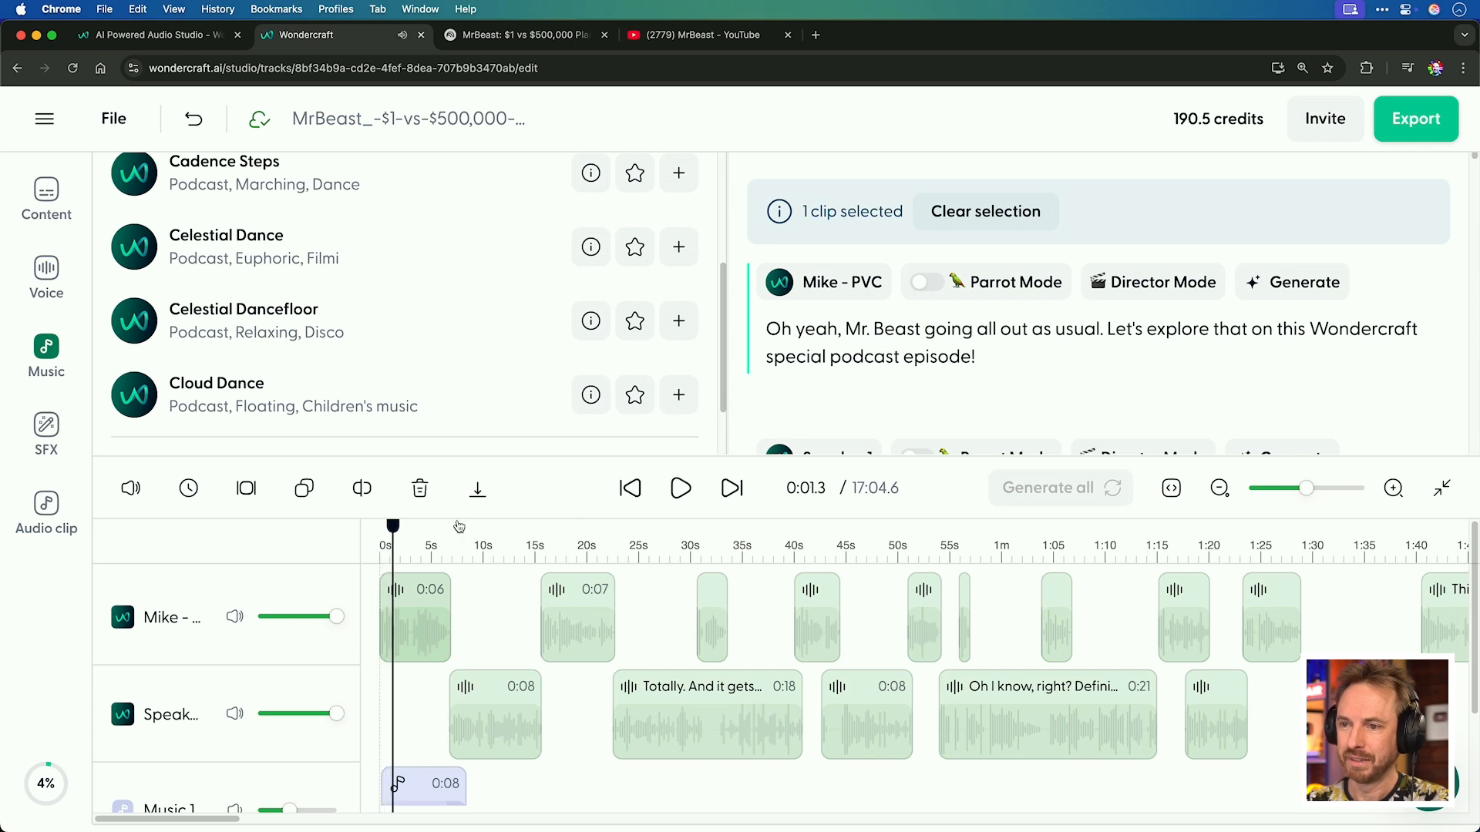
left_click(380, 531)
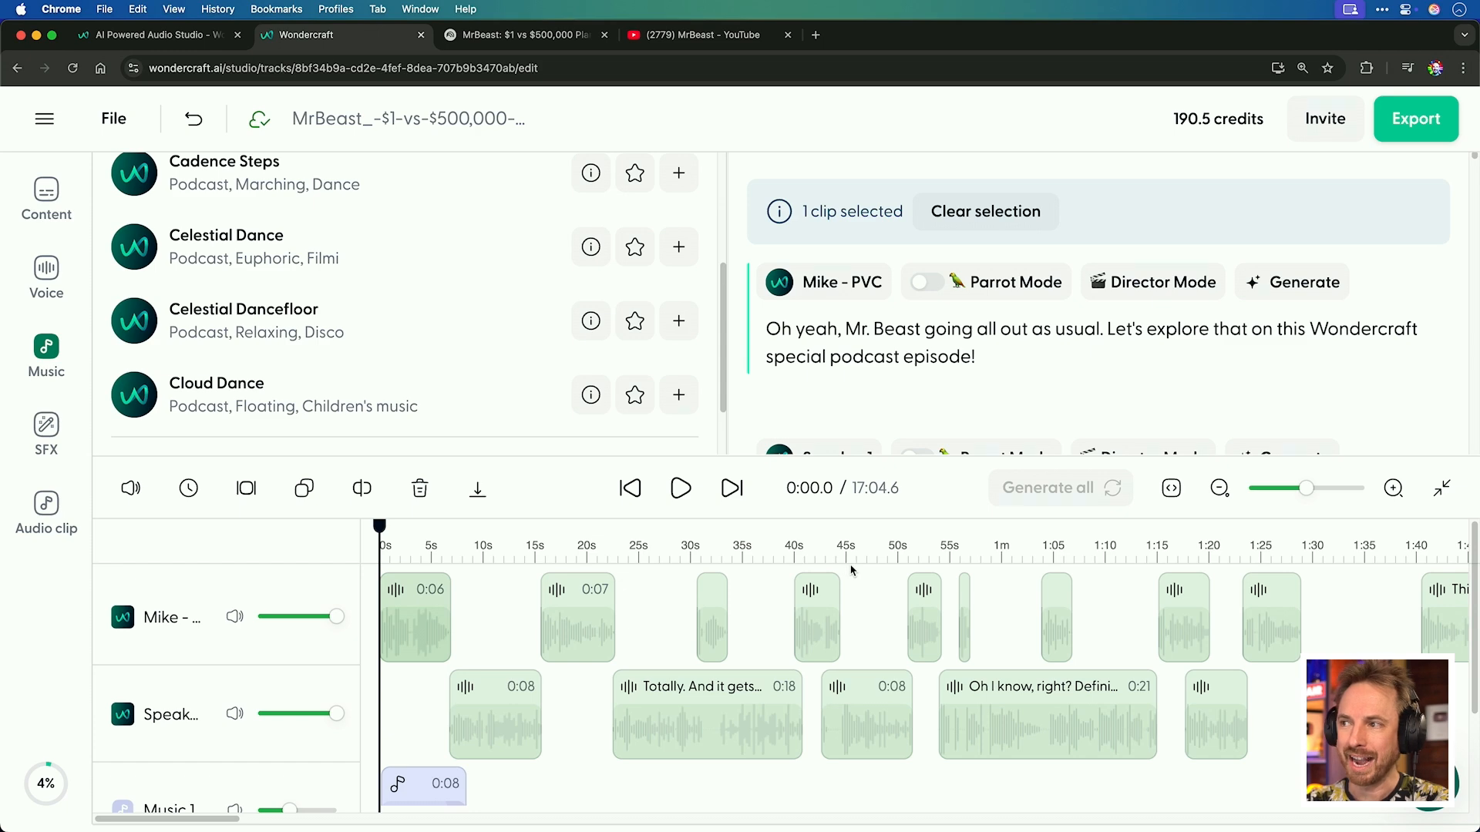
Re-voice the first Mike clip by recording your own reading of its line in Parrot Mode, and play it back.
left_click(925, 283)
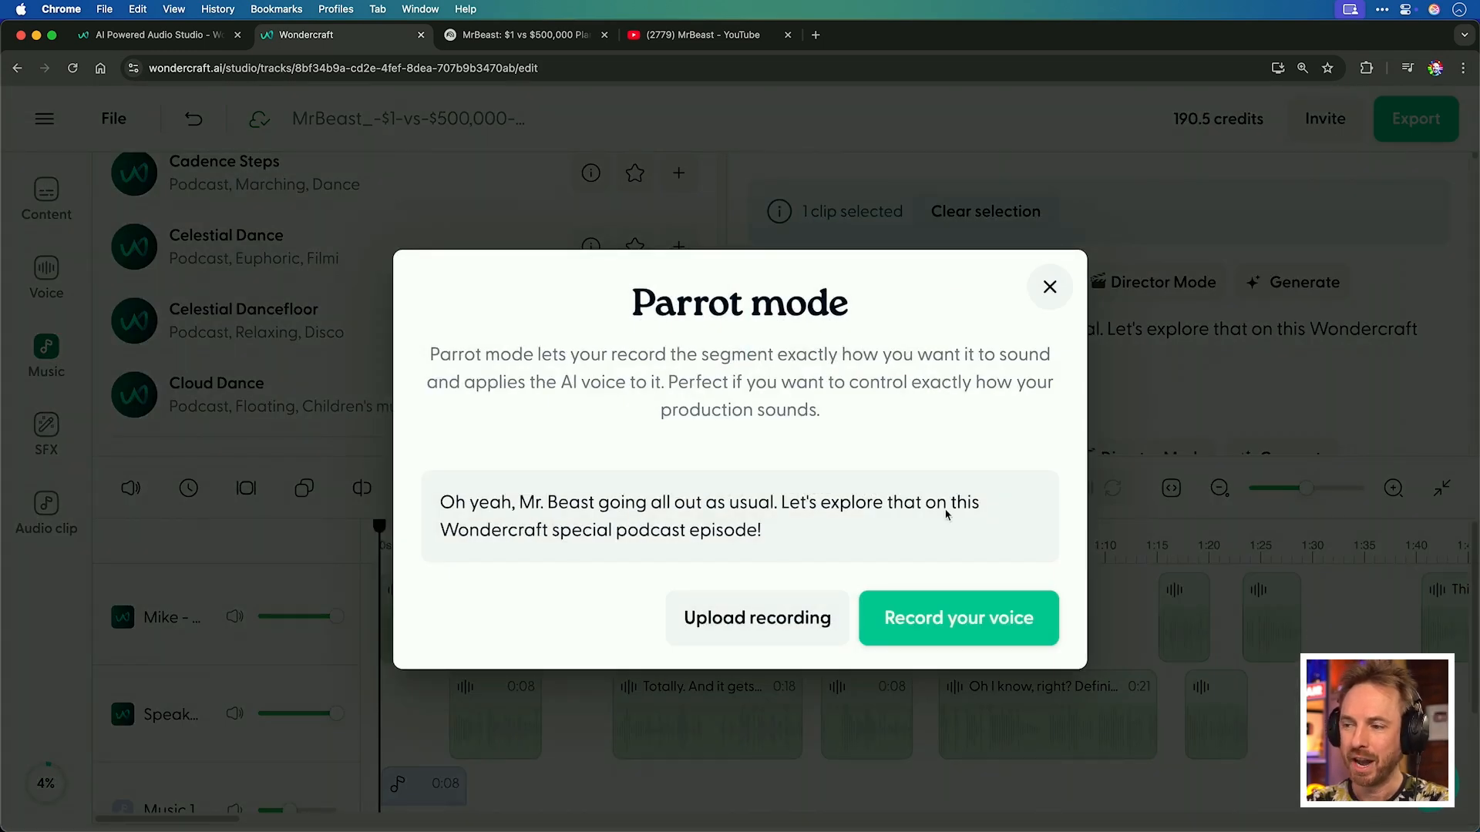
left_click(947, 610)
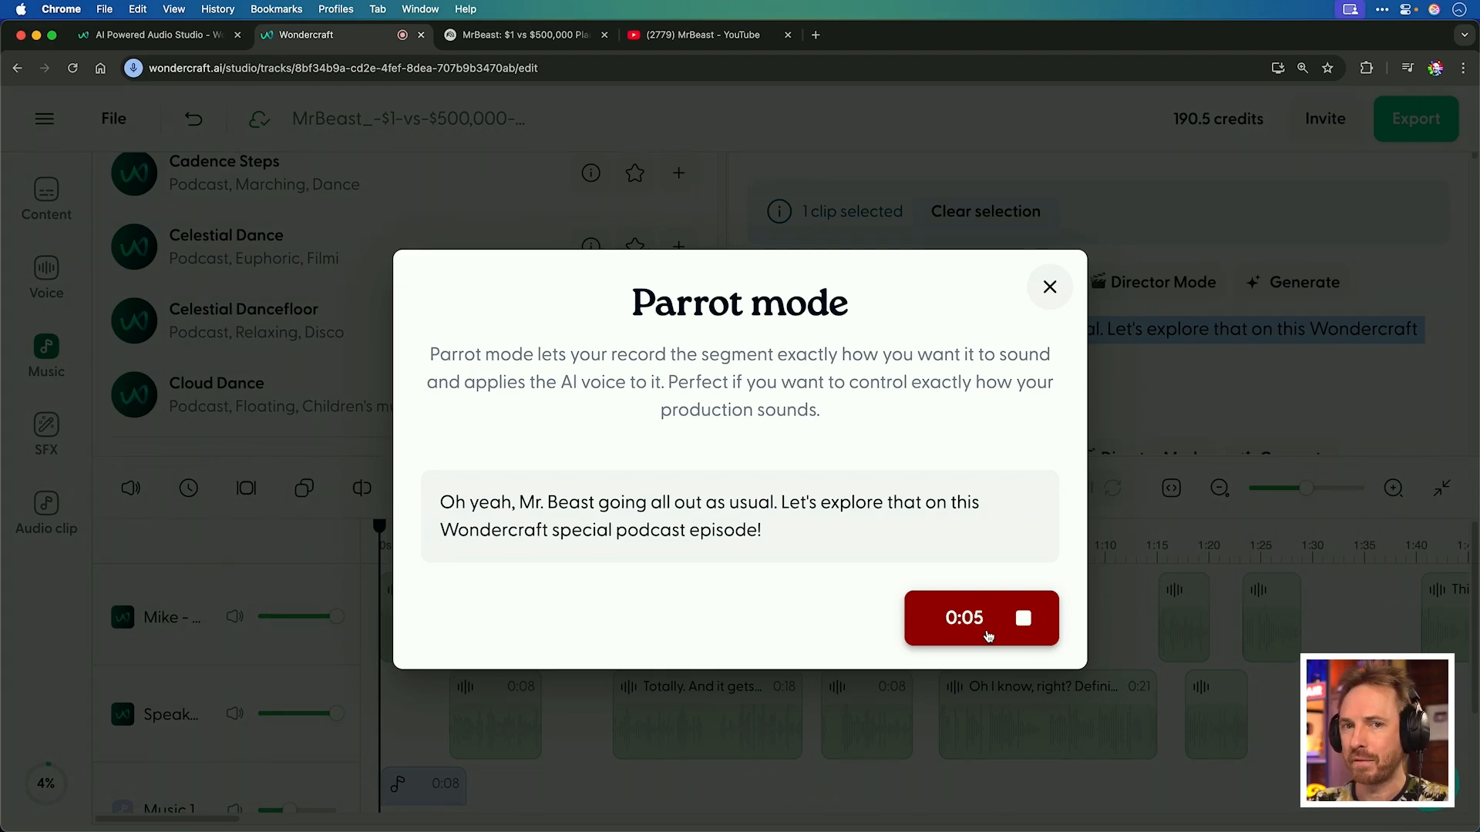
left_click(988, 635)
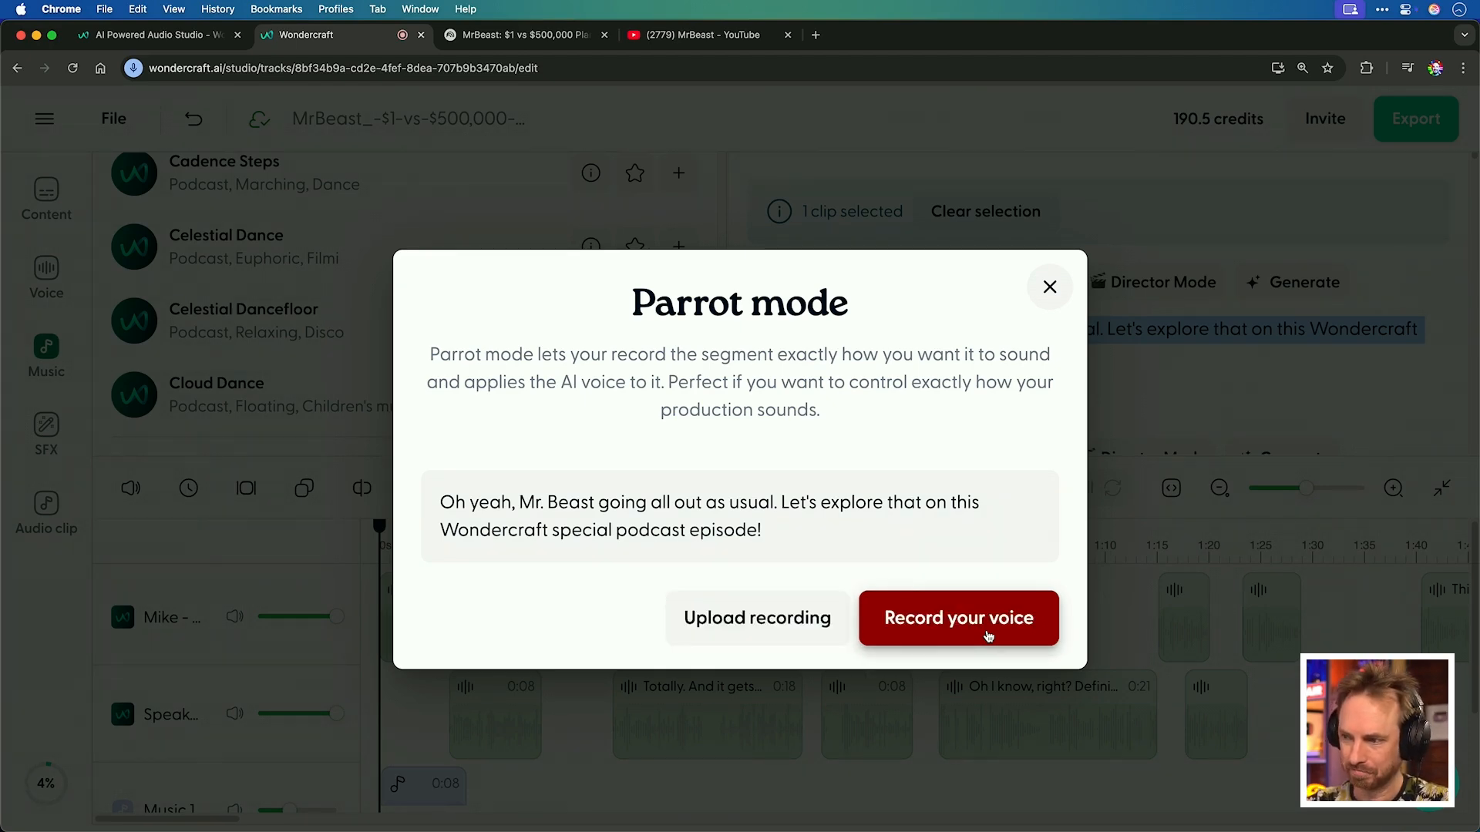
left_click(381, 552)
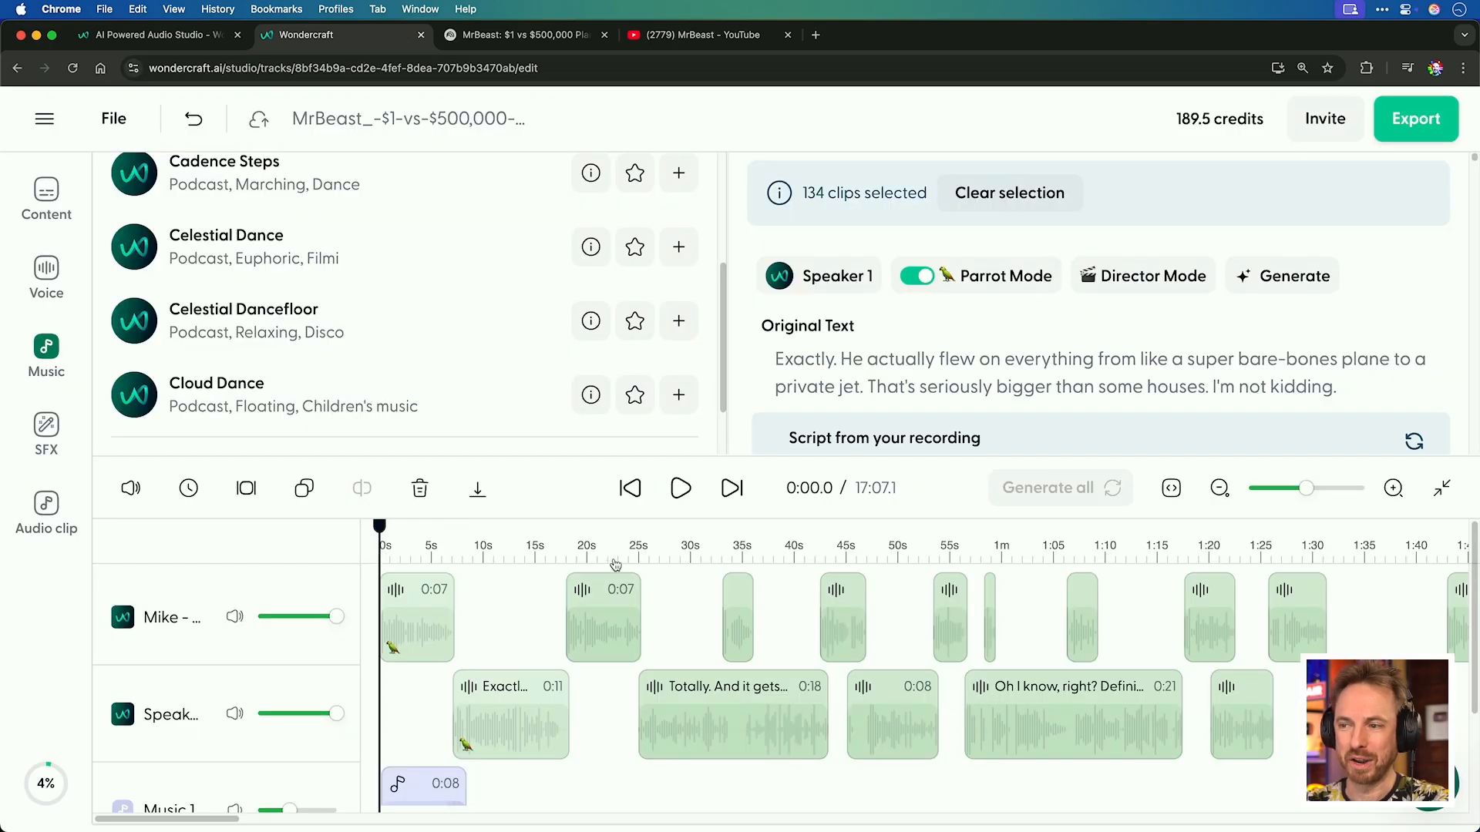
left_click(672, 502)
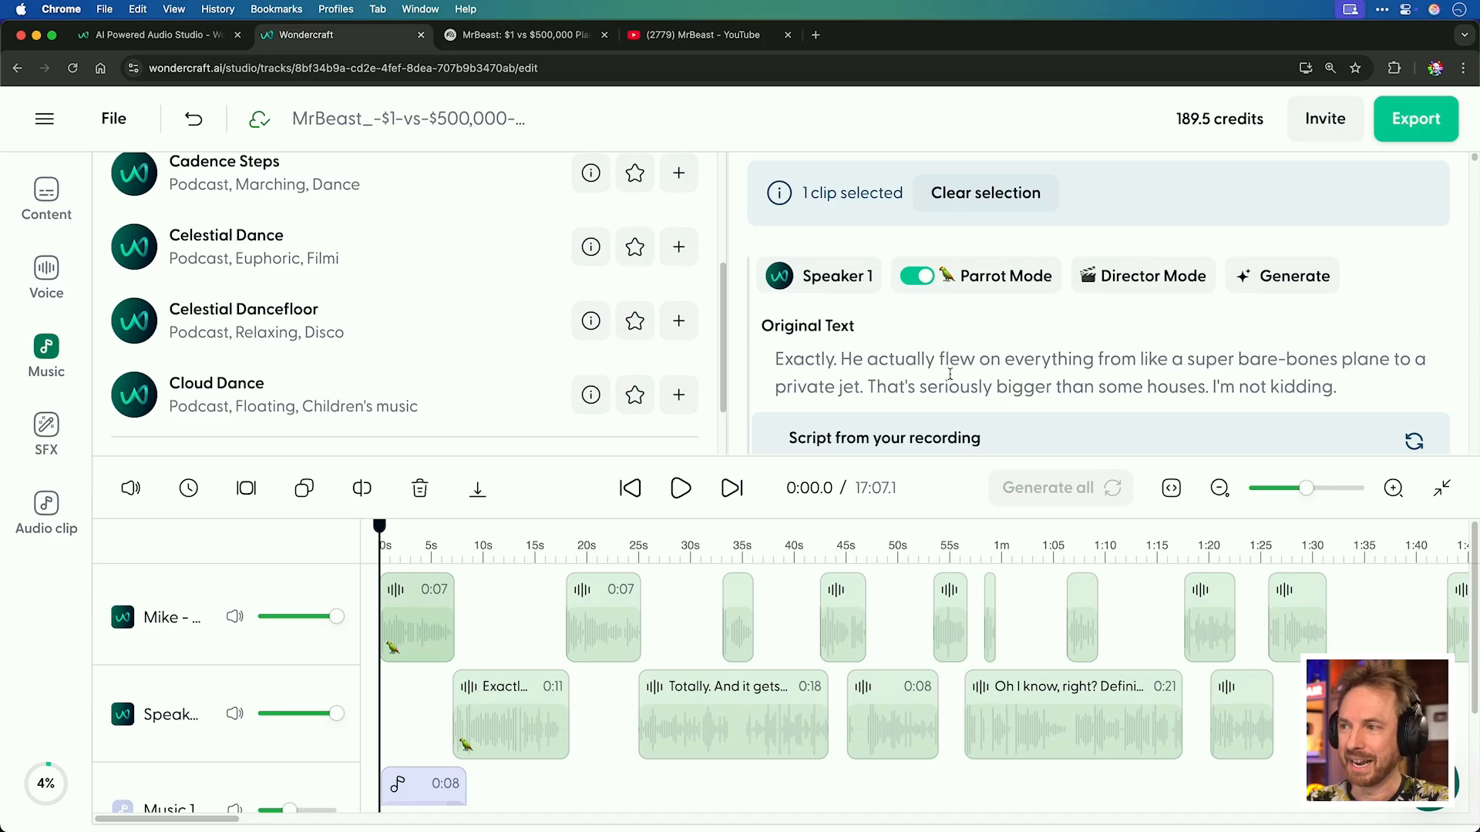
scroll(950, 375, "up", 4)
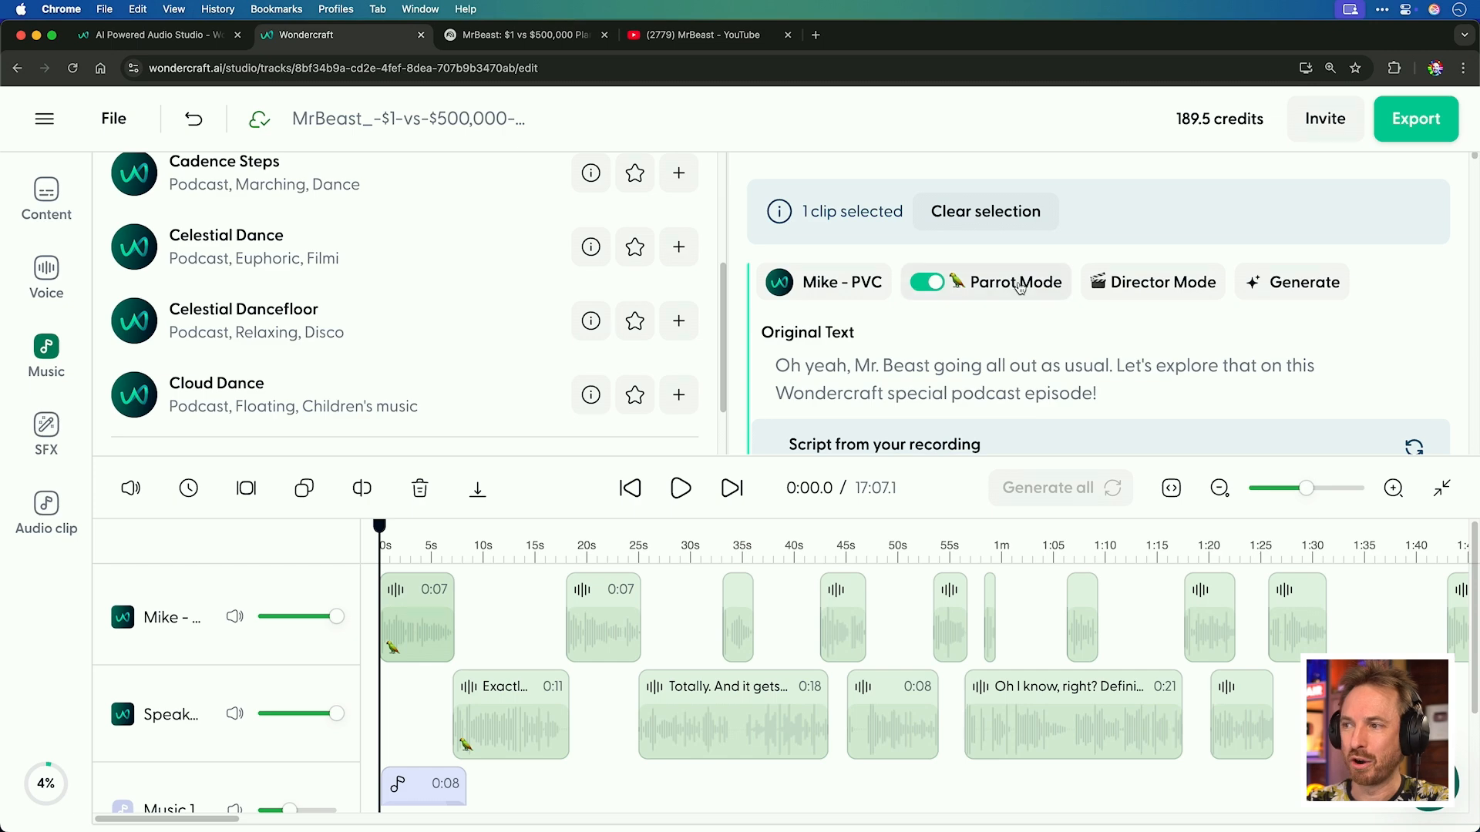
Open Director Mode for the first clip and request "Add laughter throughout".
left_click(1144, 303)
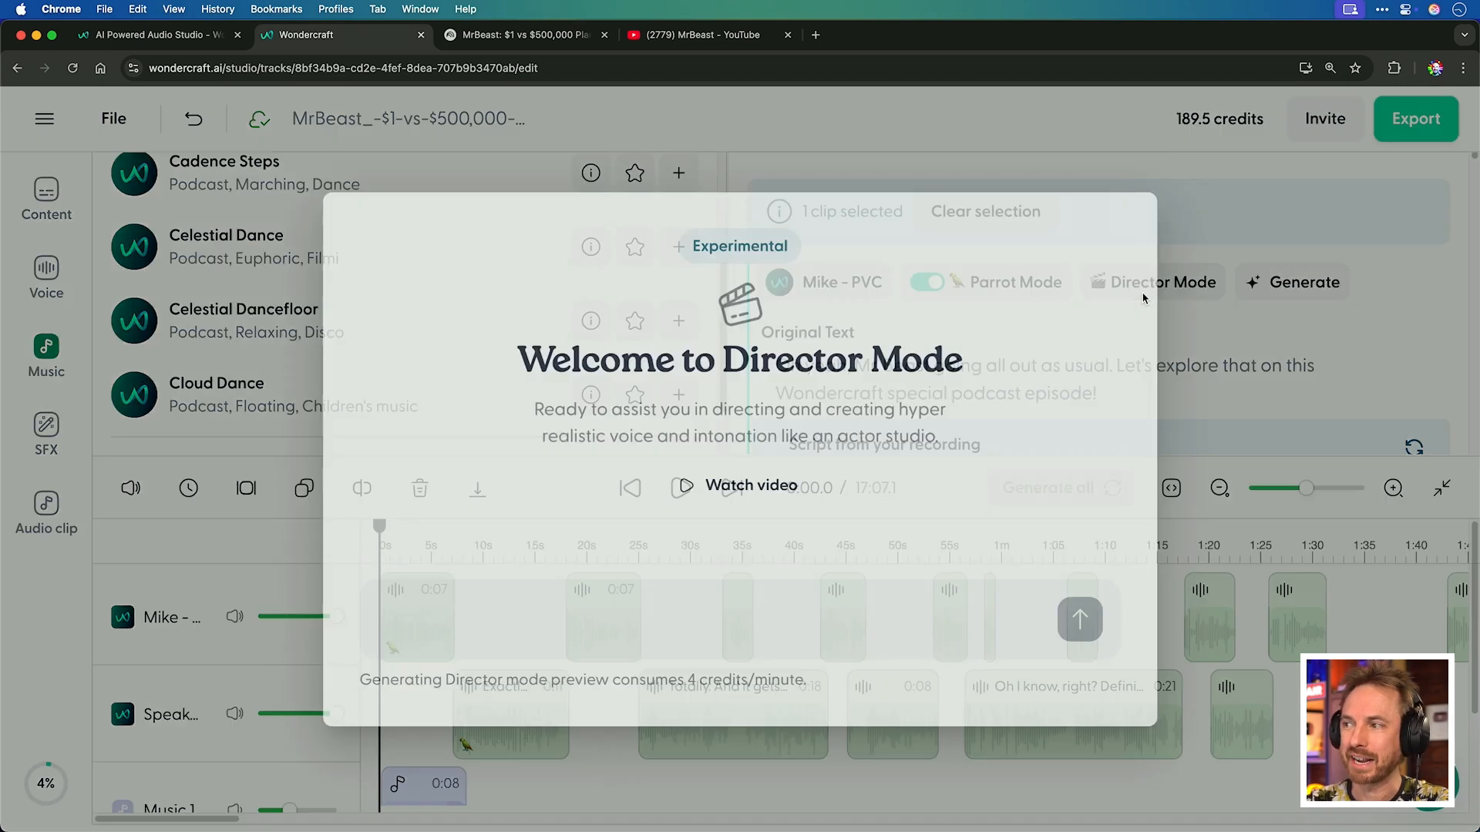
type("Add an evil laugh at the st")
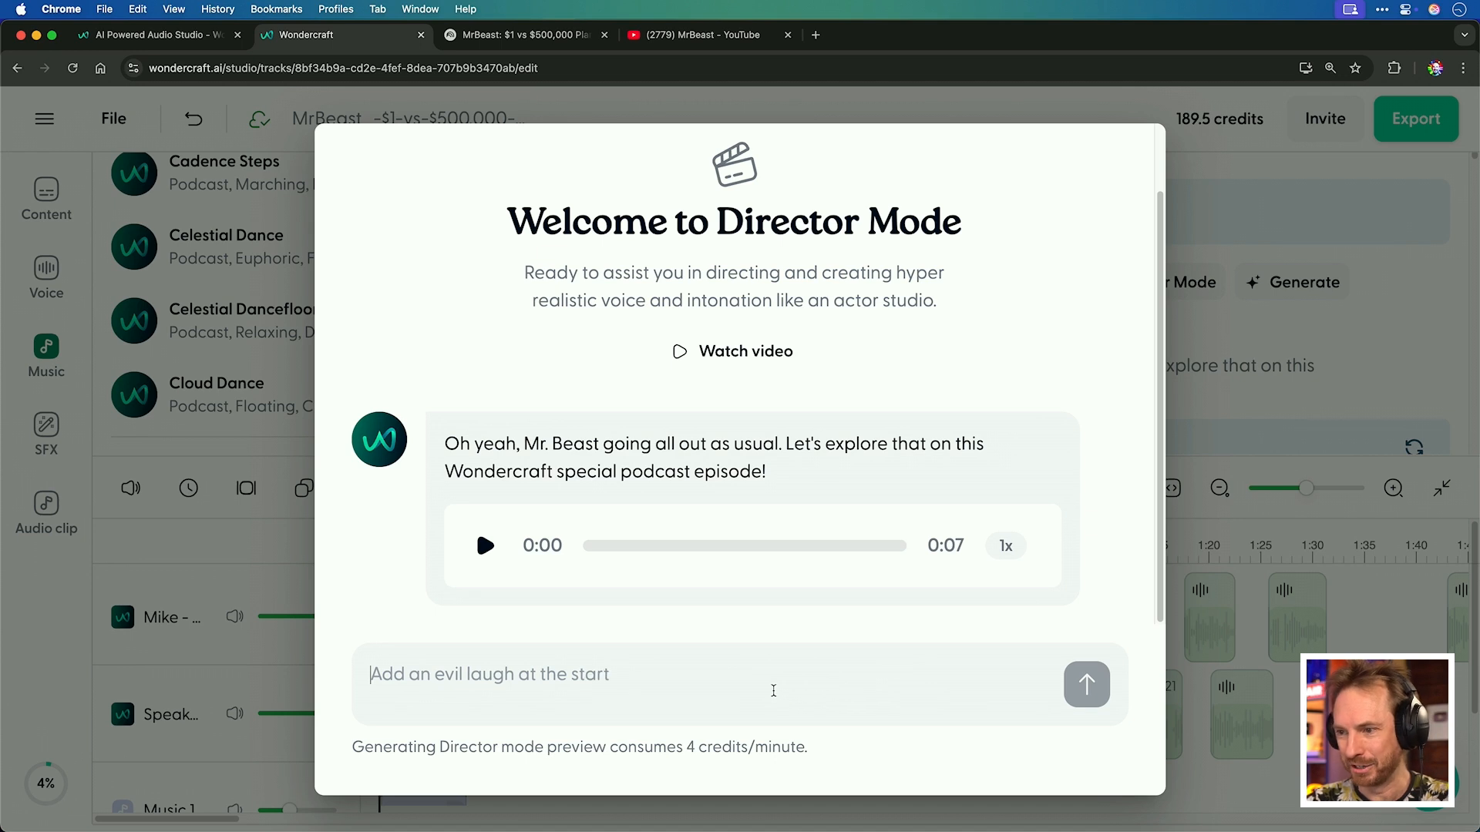
type("A")
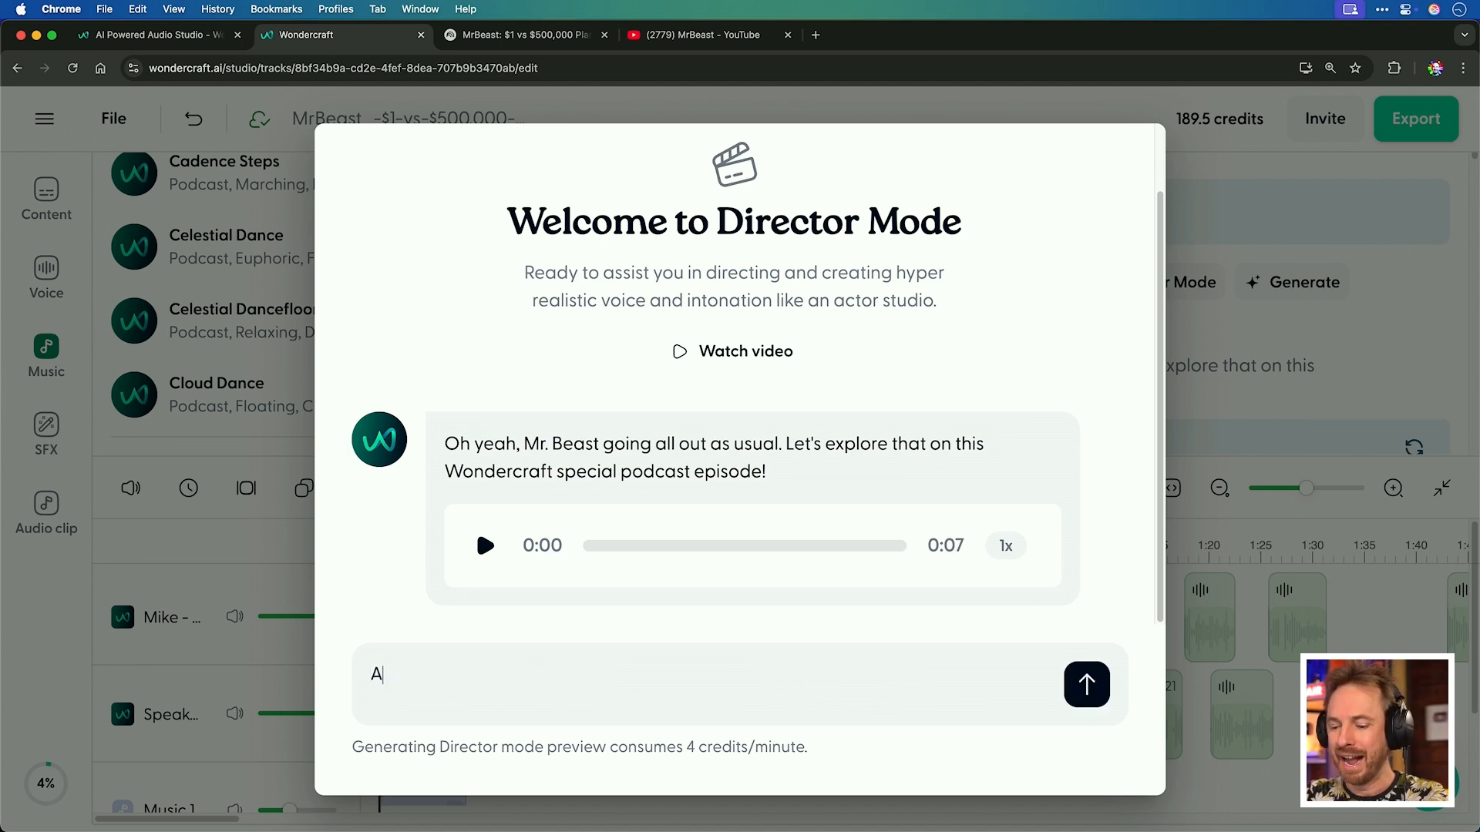
type("dd laughter ")
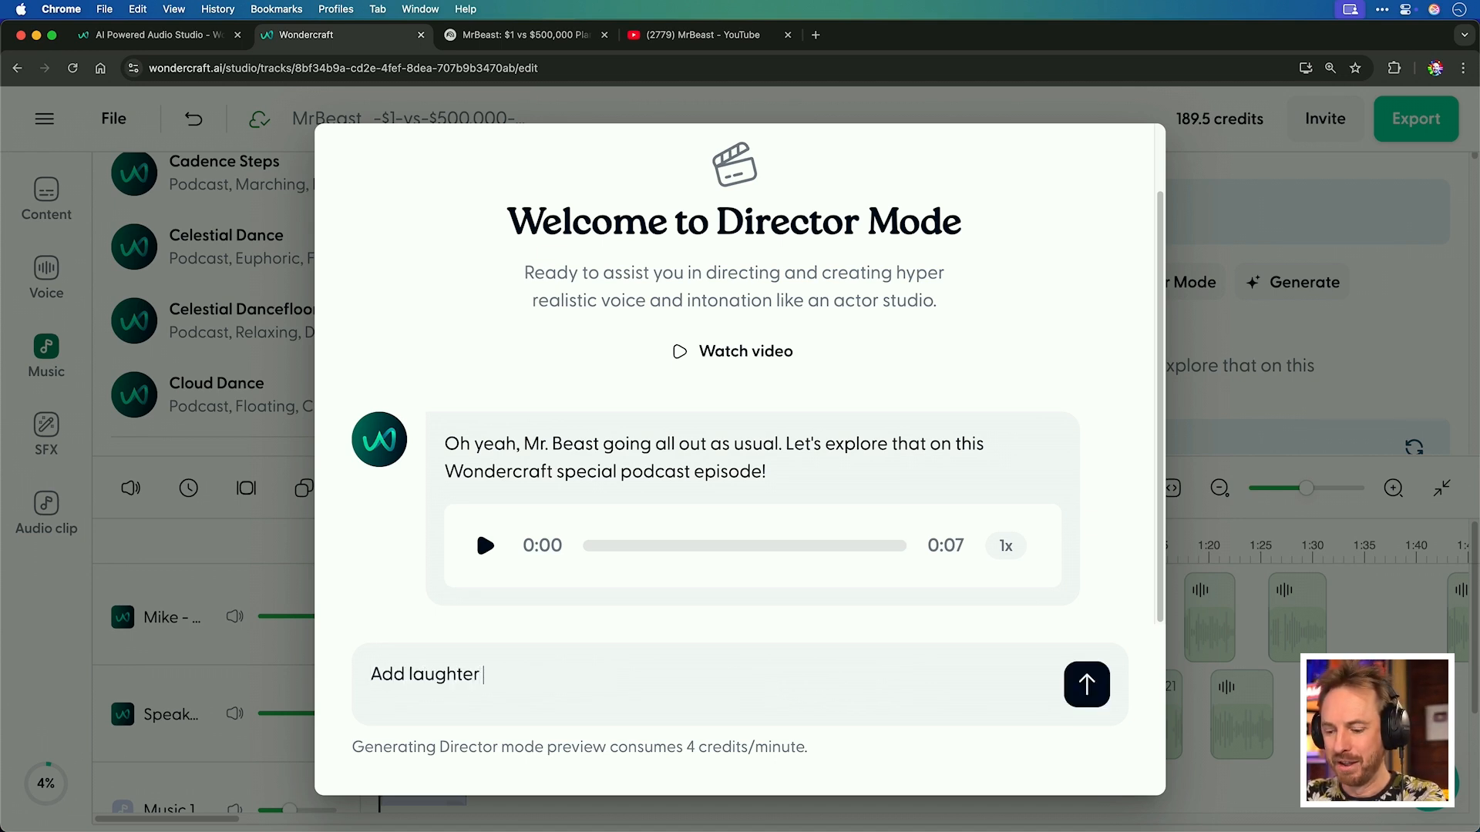
type("throughout")
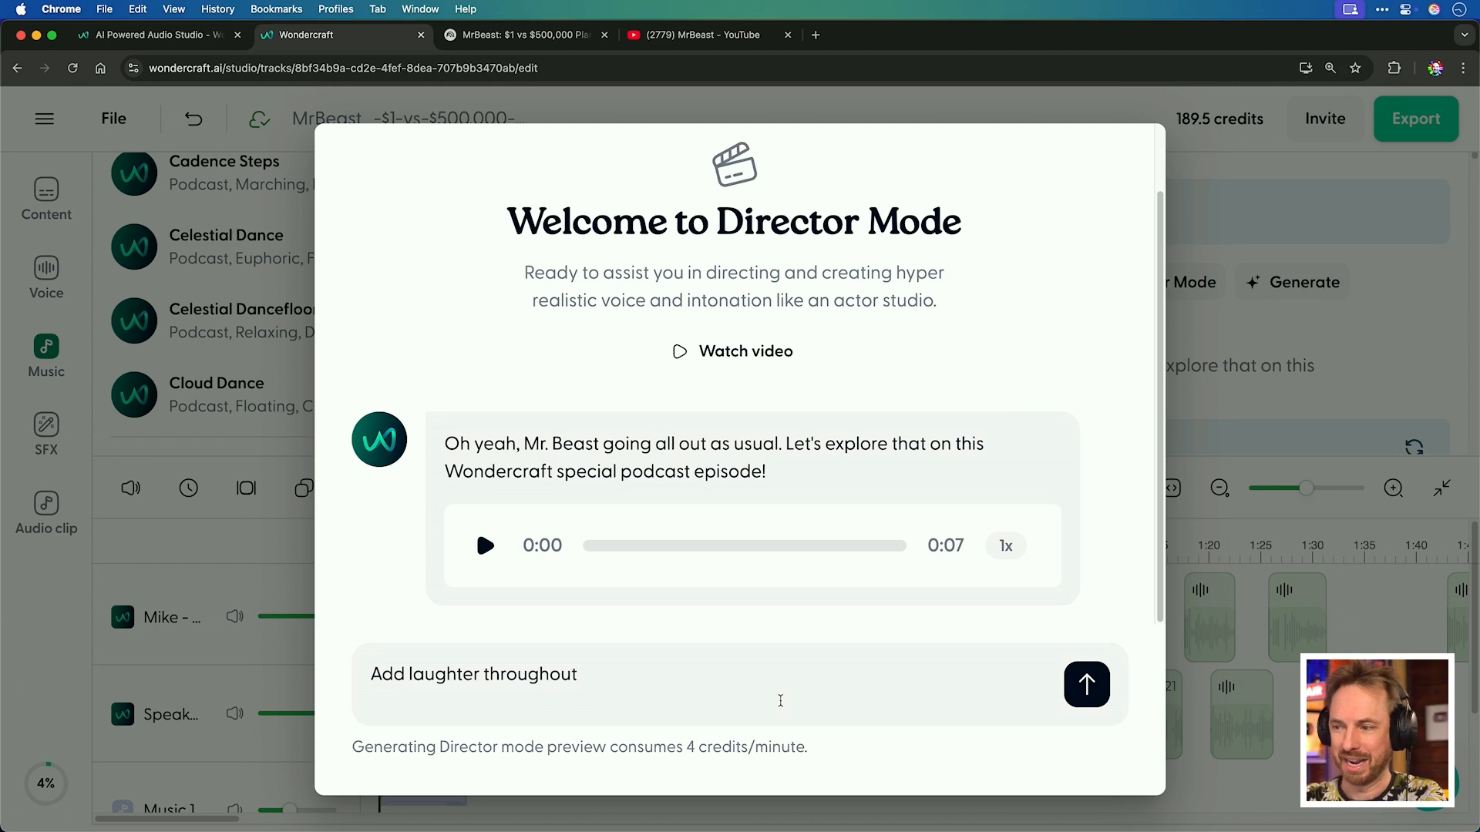
key("Return")
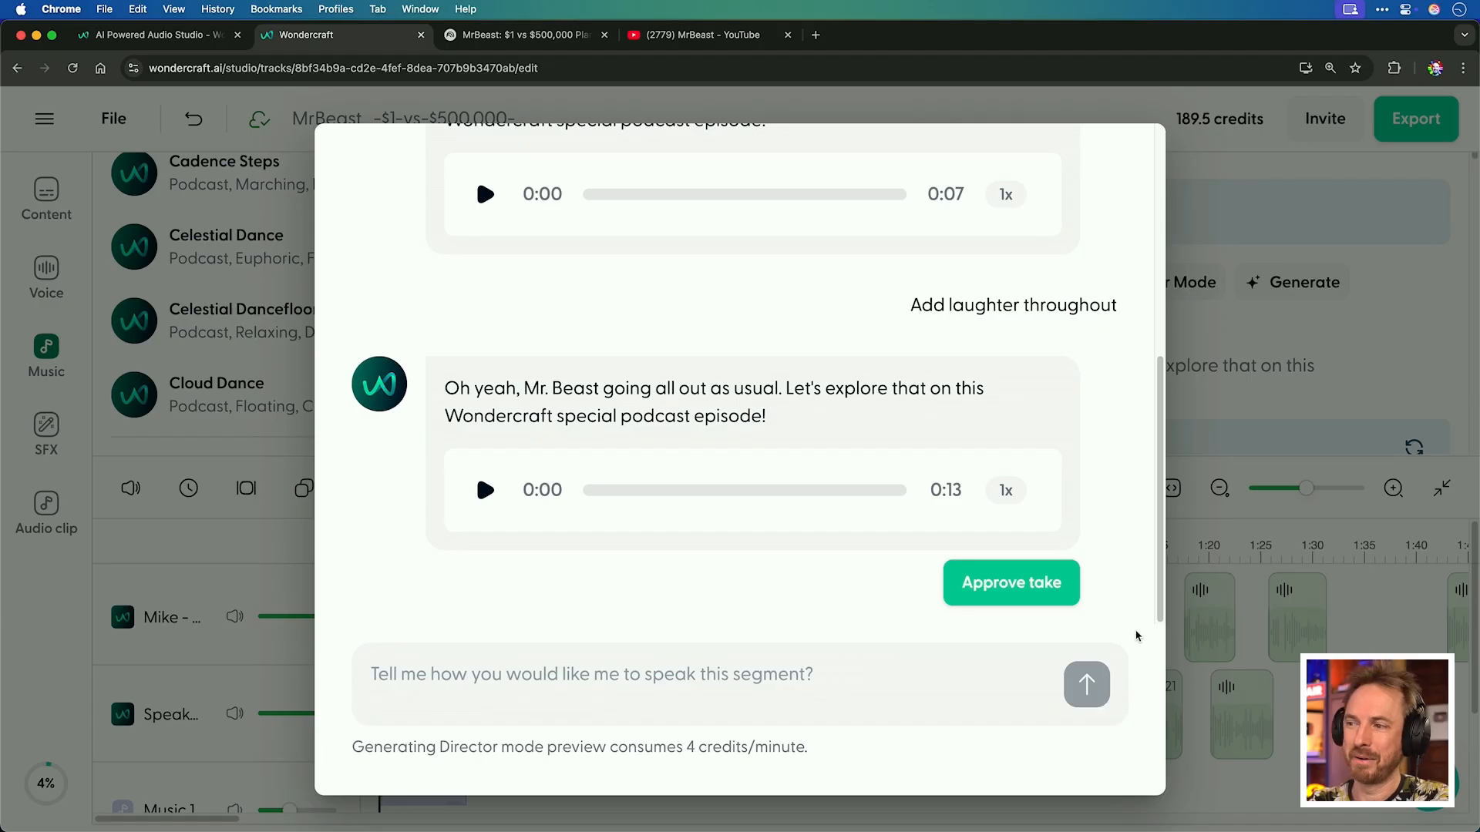
Play the newly generated take and approve it.
left_click(483, 491)
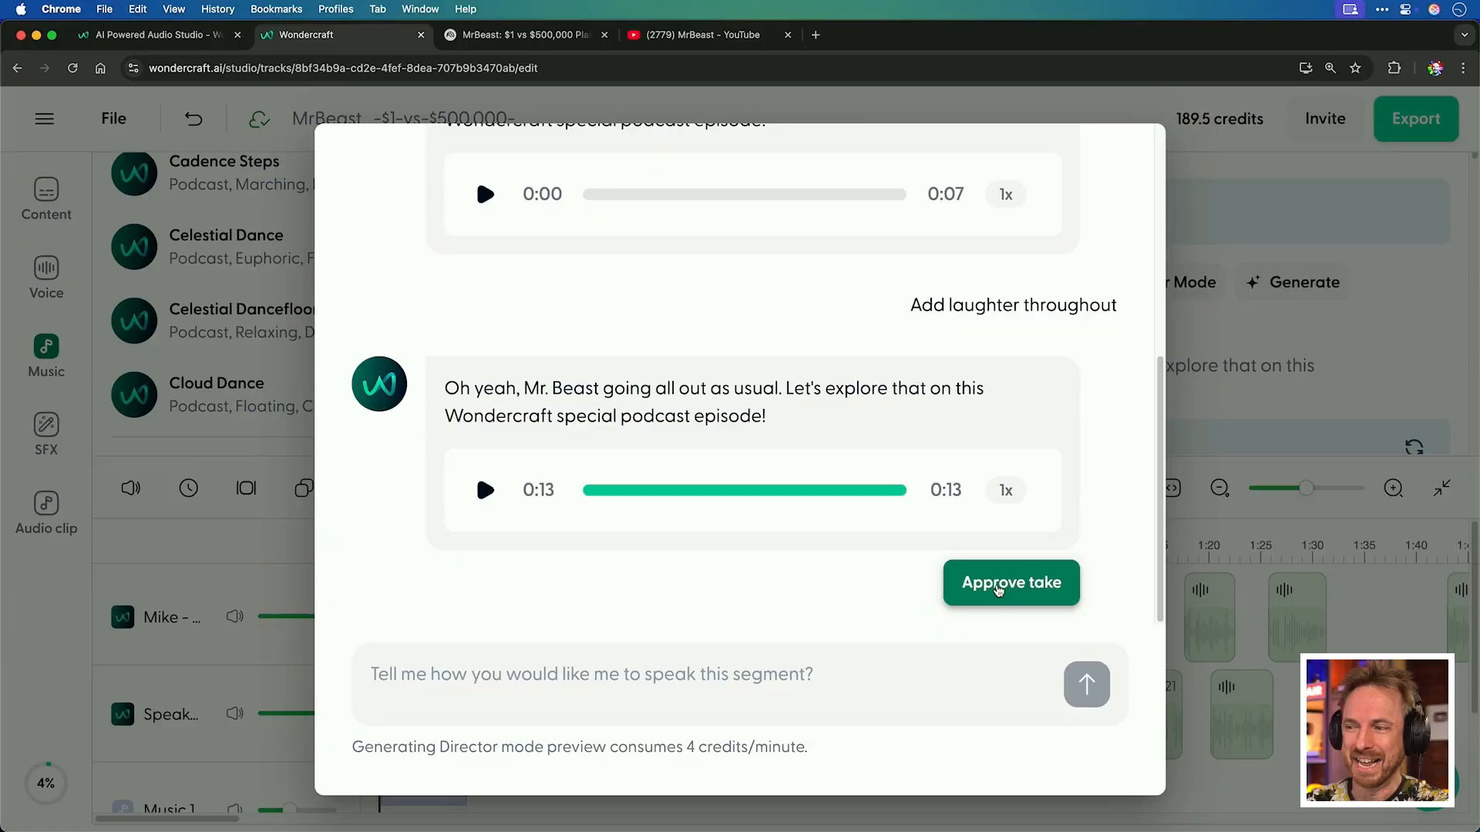
left_click(1001, 587)
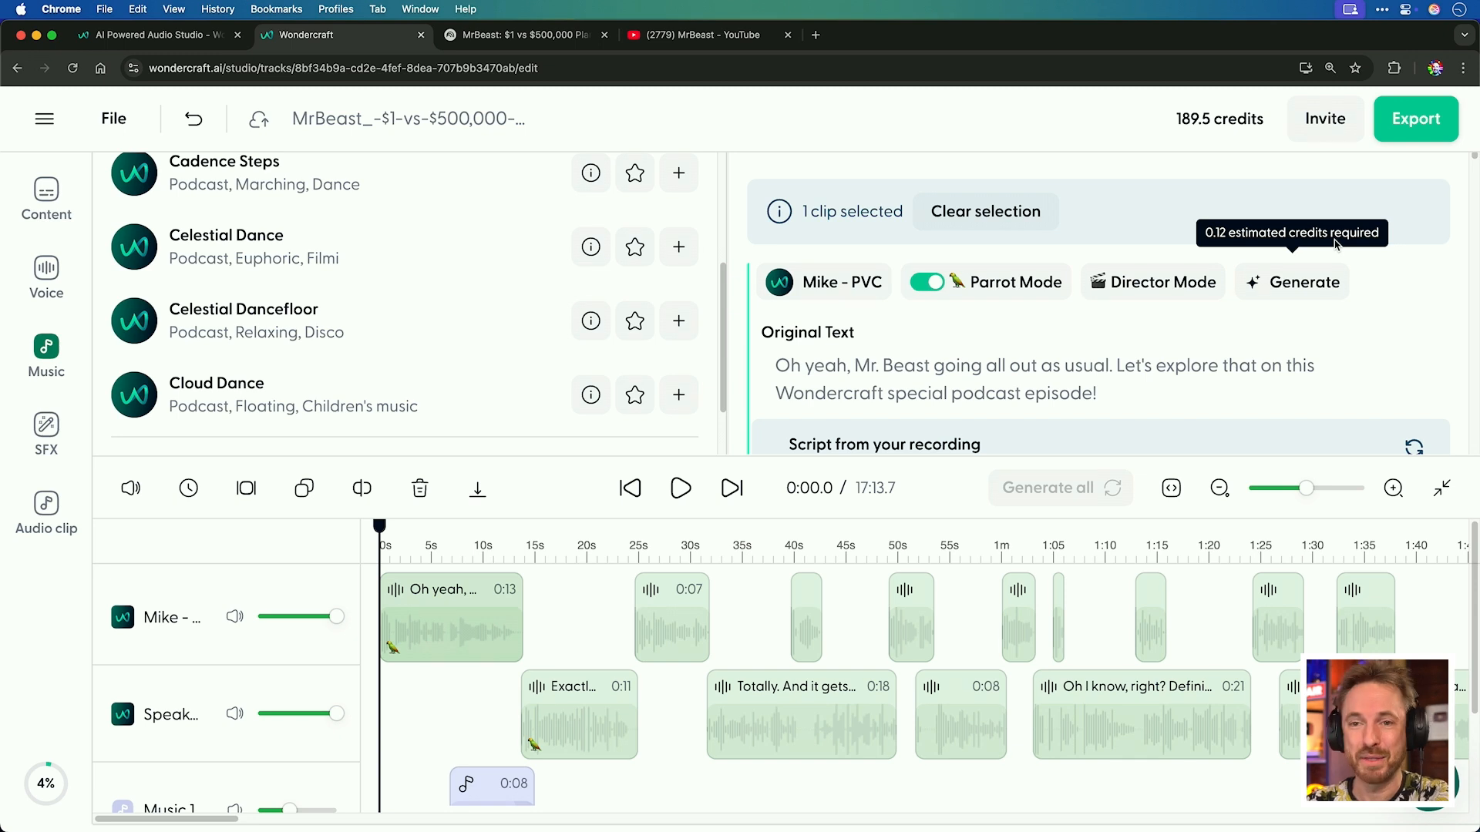
Export the track as a download in MP3 (128k bitrate) format.
left_click(1399, 131)
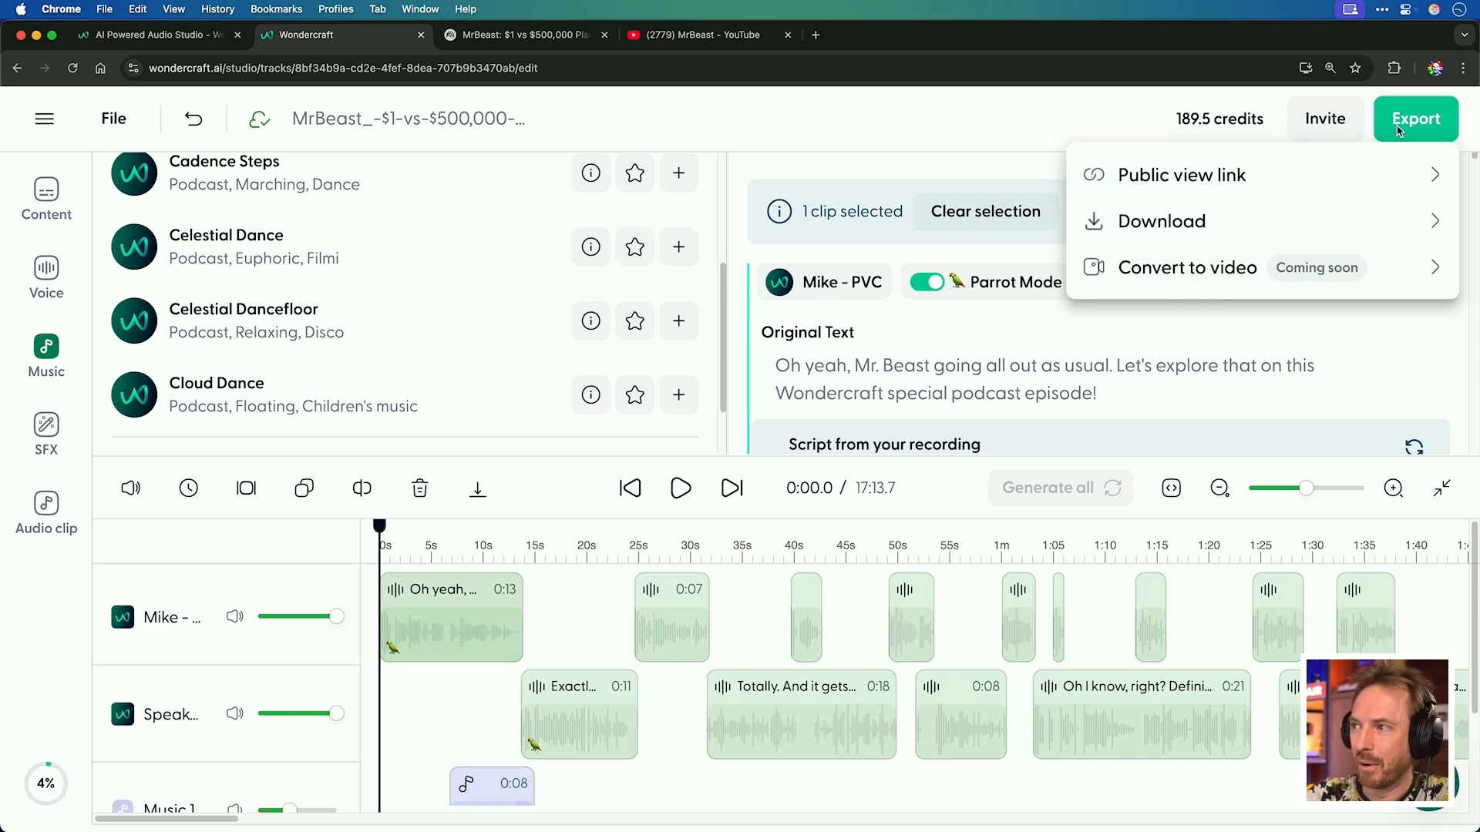
left_click(1330, 219)
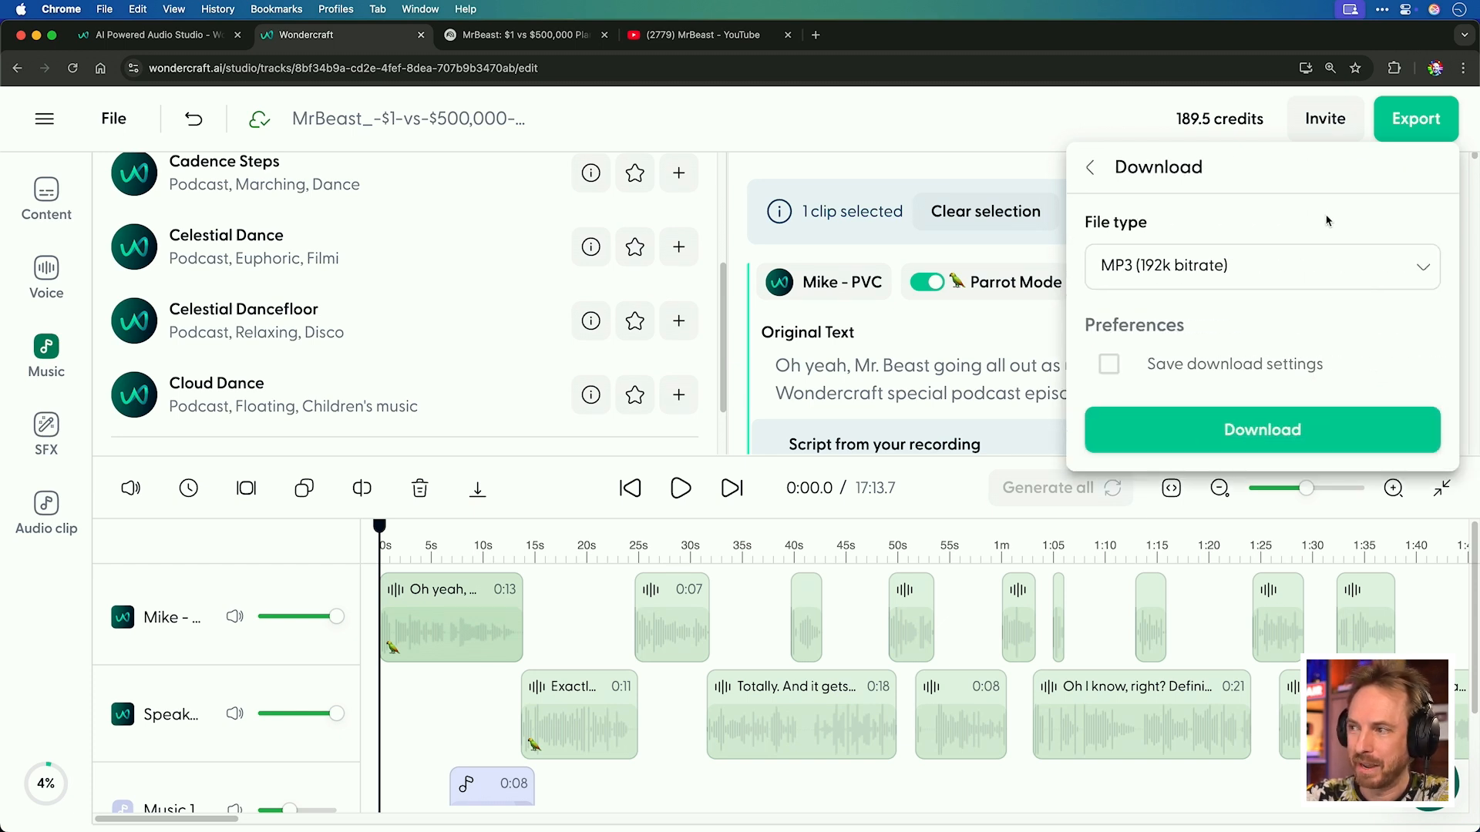
left_click(1248, 269)
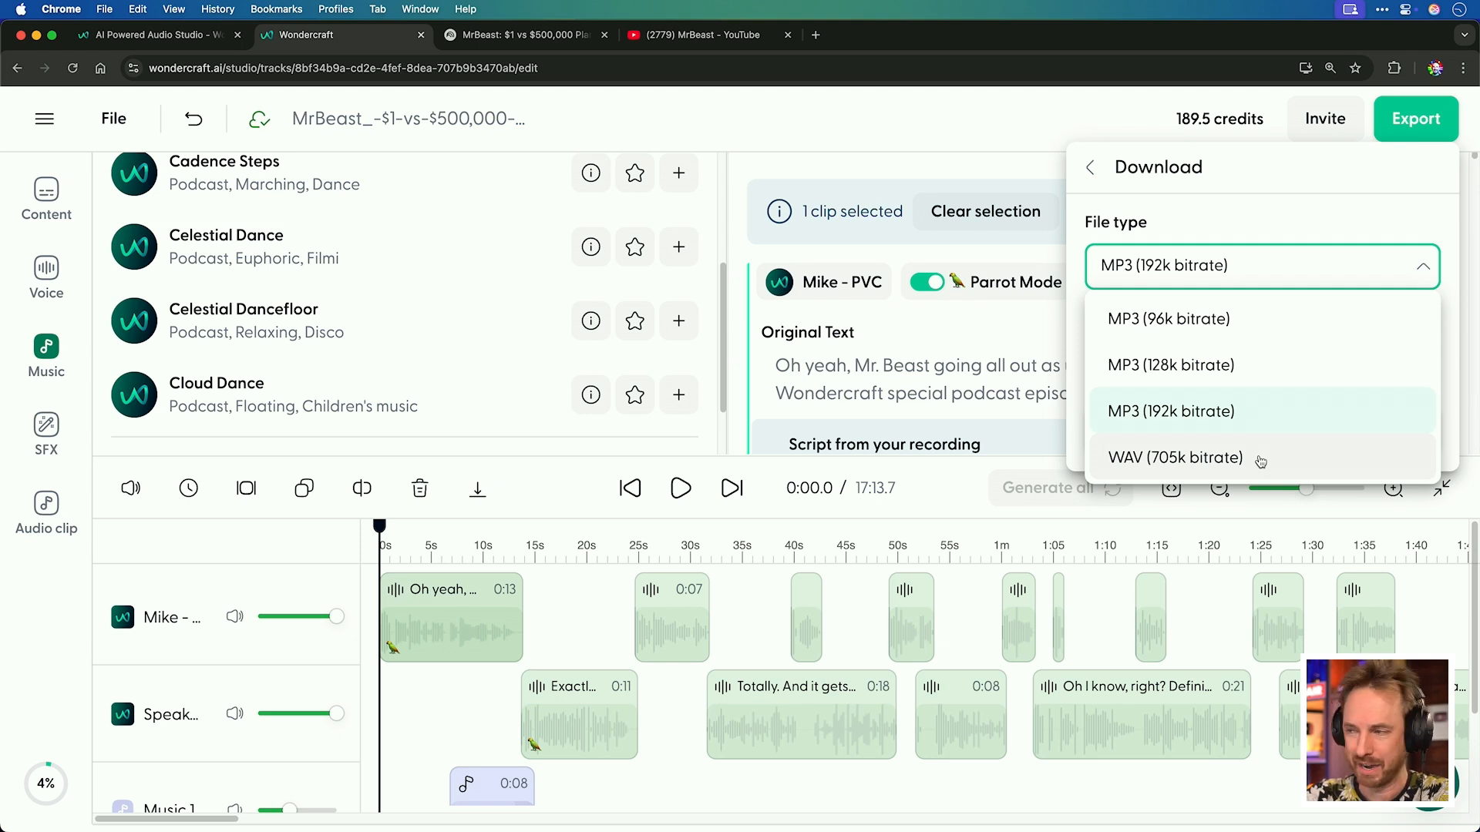
left_click(1266, 371)
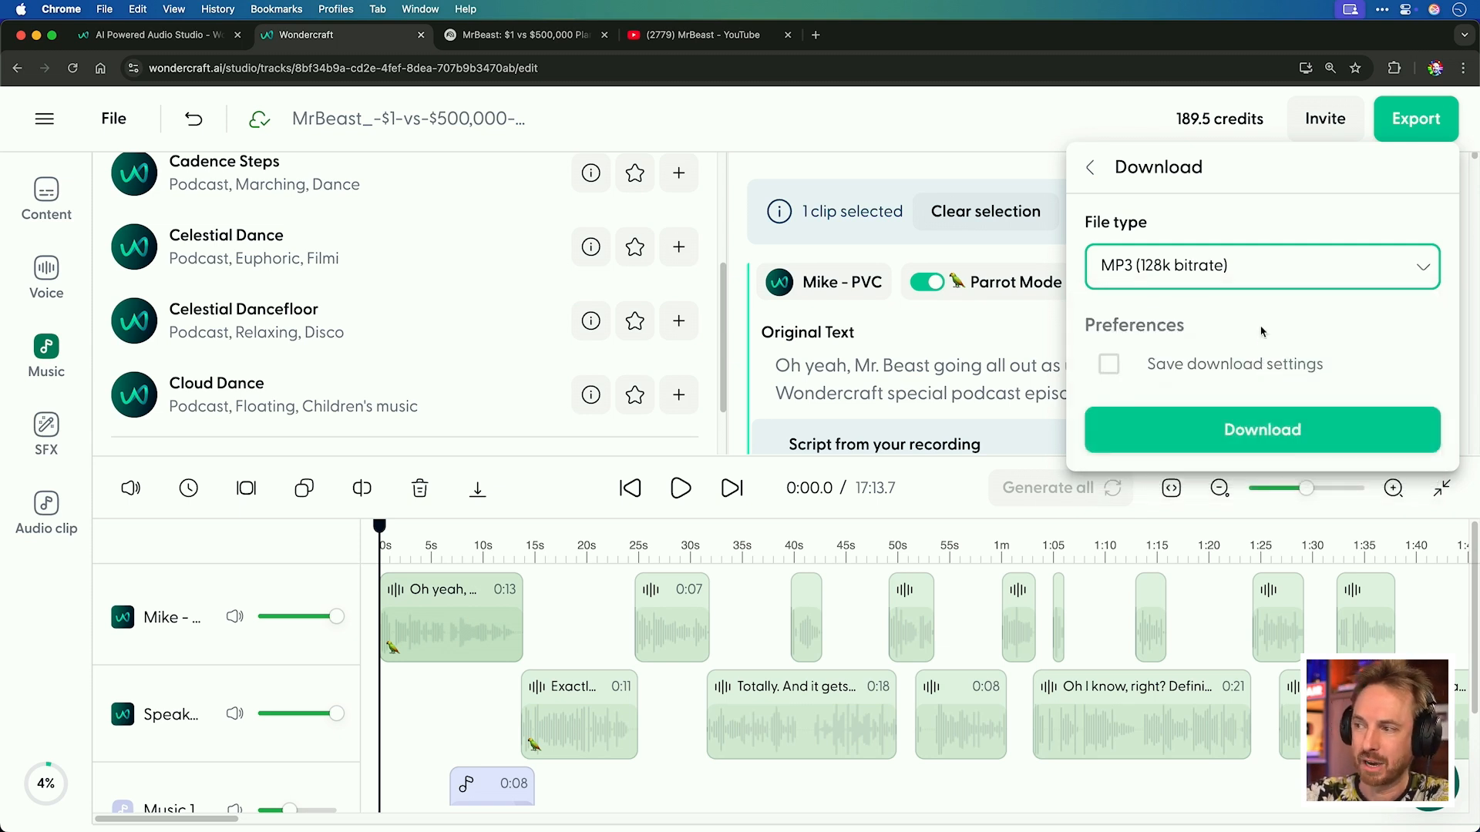
left_click(1226, 423)
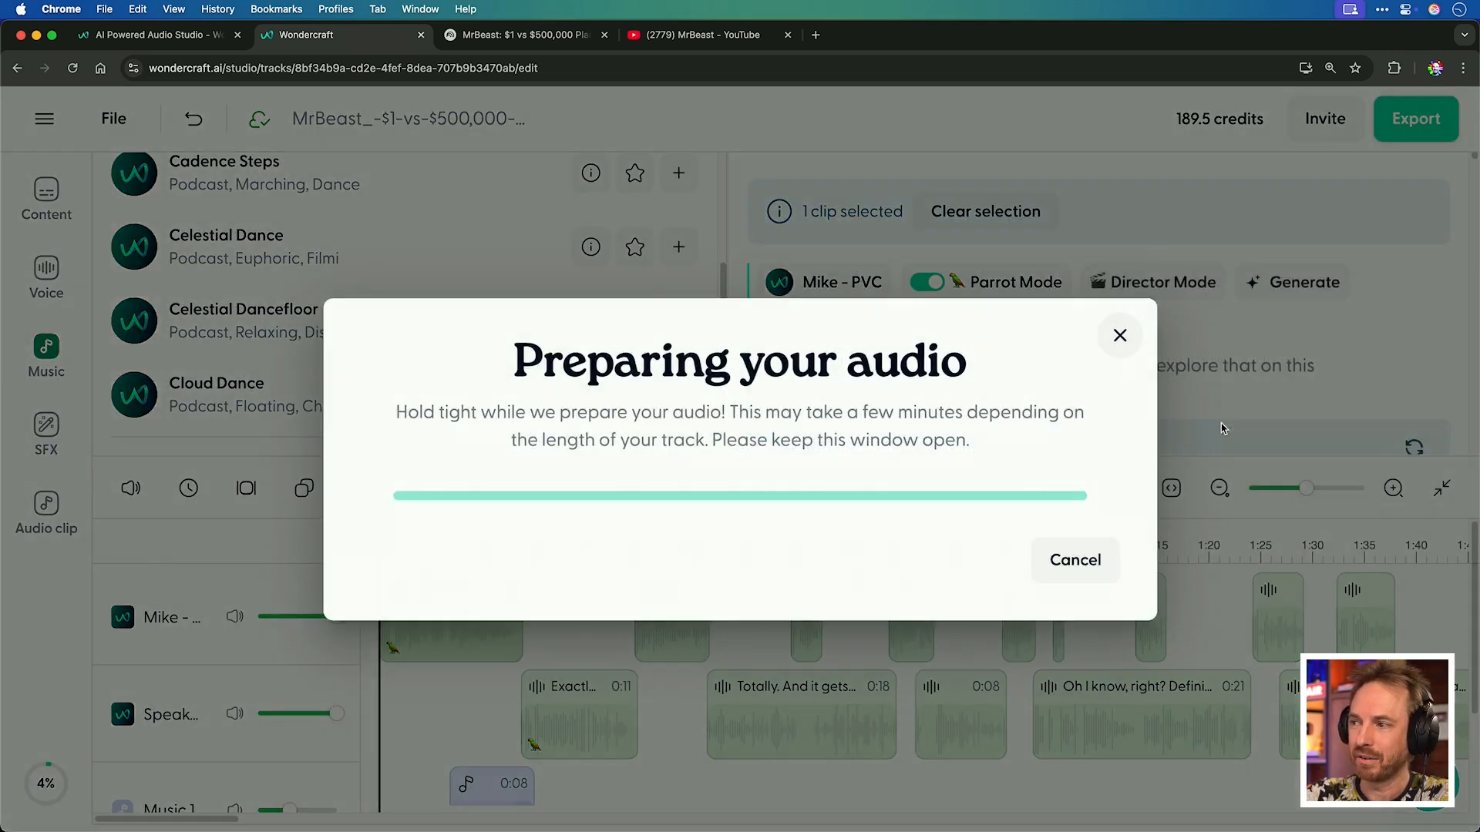